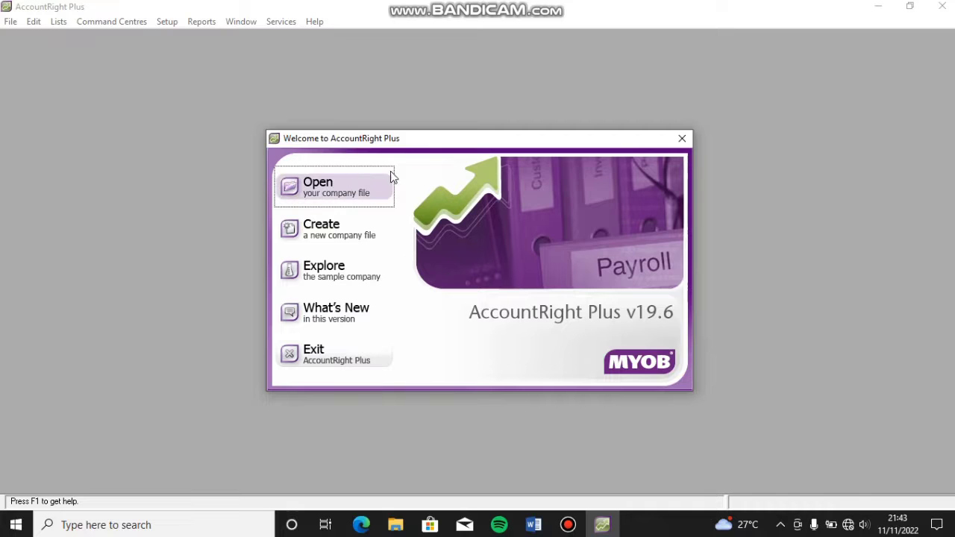
Step: Check the company details document, then start a new company file from the welcome screen
{"action": "left_click", "coordinate": [533, 525]}
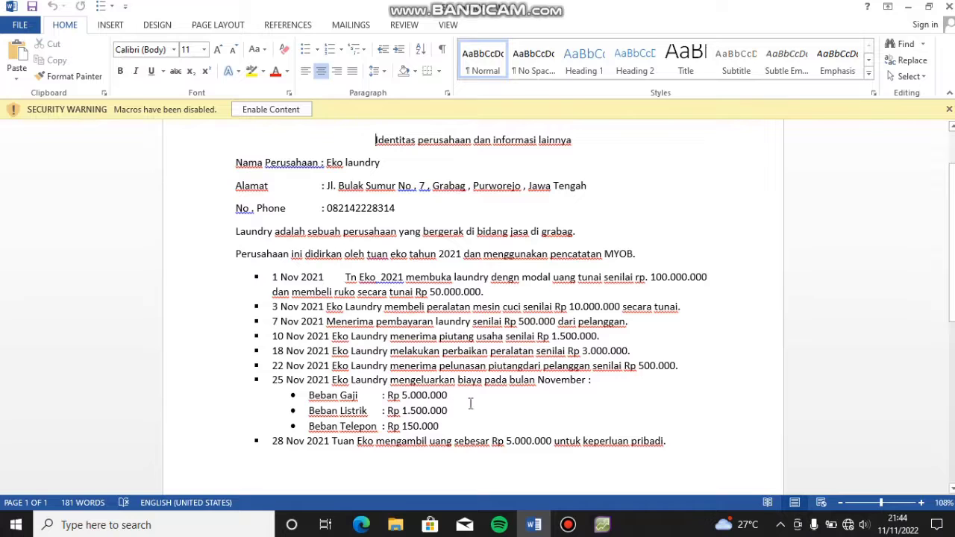
{"action": "left_click", "coordinate": [597, 532]}
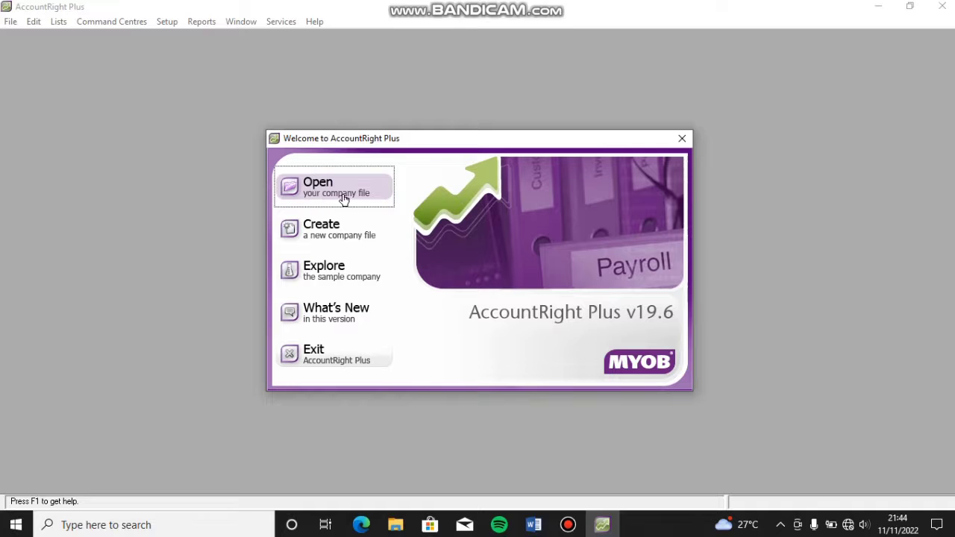
{"action": "left_click", "coordinate": [343, 236]}
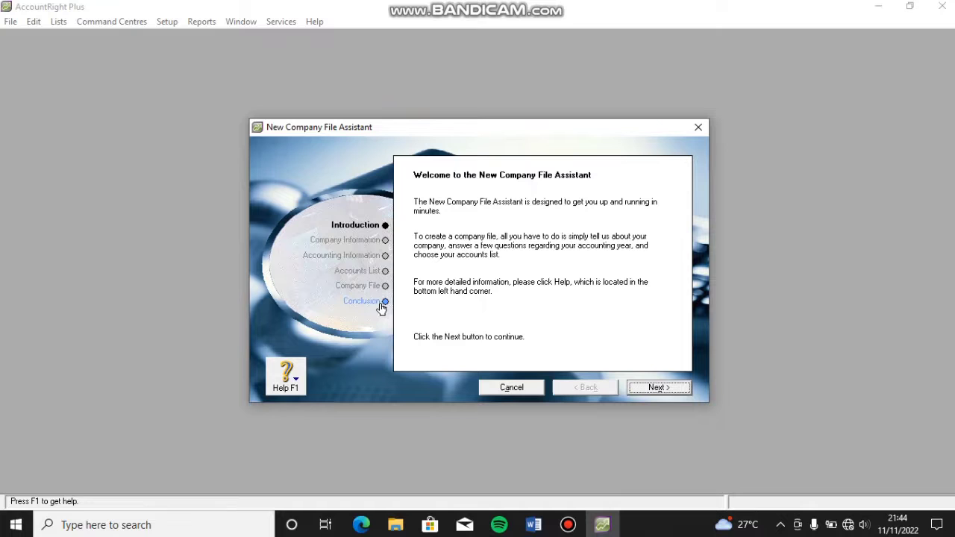
{"action": "left_click", "coordinate": [652, 389]}
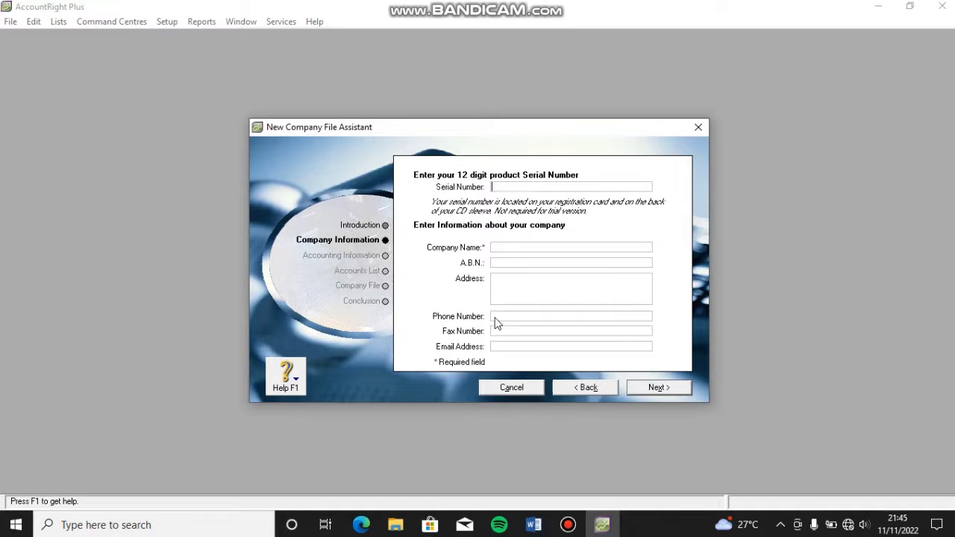
Step: Enter company name Eko Laundry with the business address and phone number
{"action": "left_click", "coordinate": [502, 247]}
{"action": "left_click", "coordinate": [523, 283]}
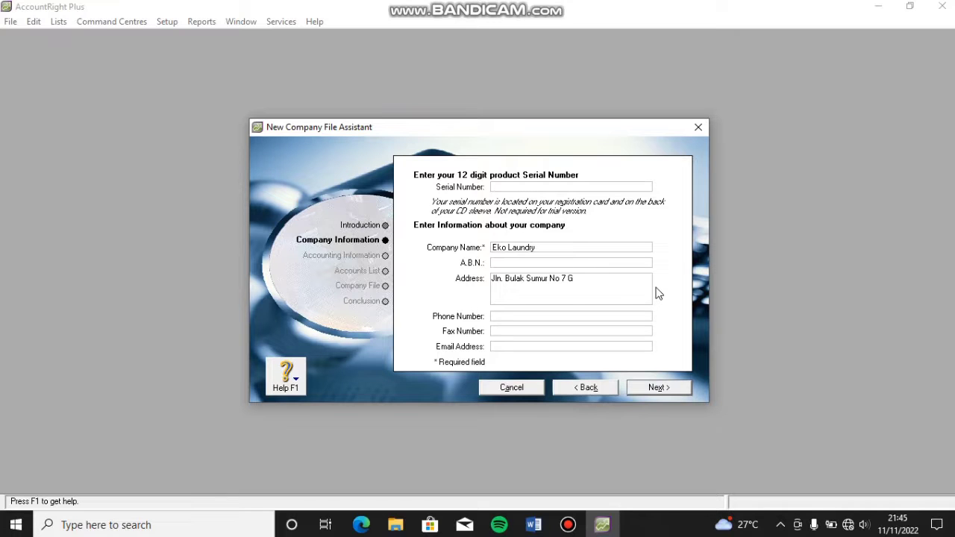
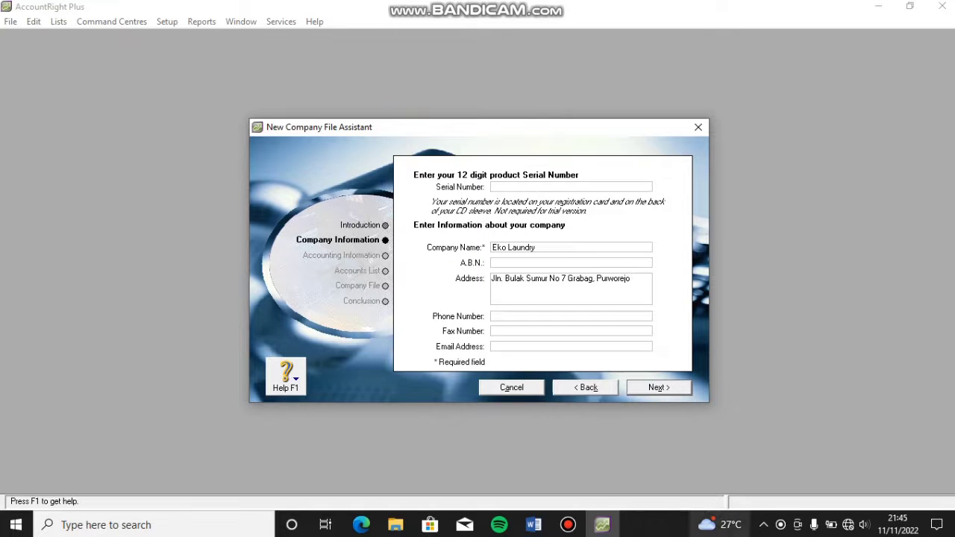
{"action": "left_click", "coordinate": [513, 316]}
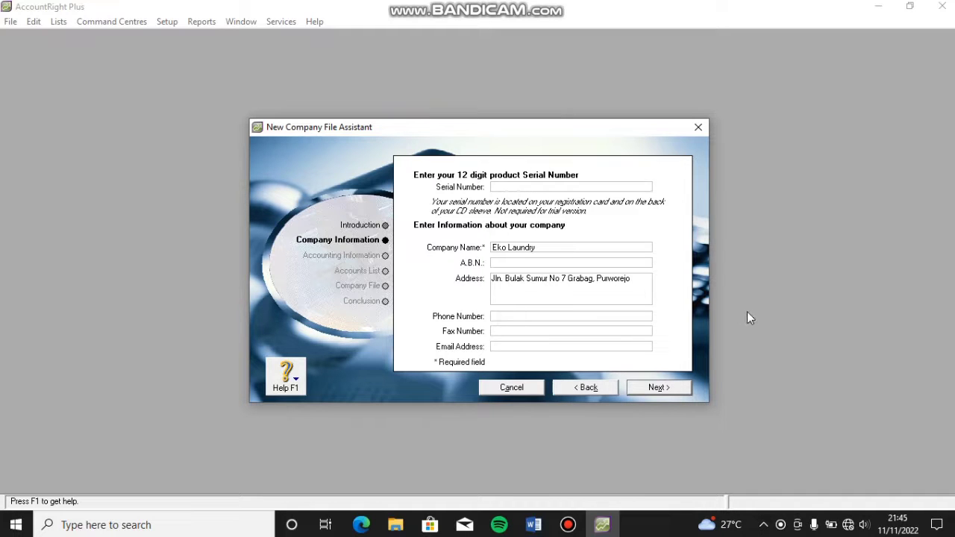
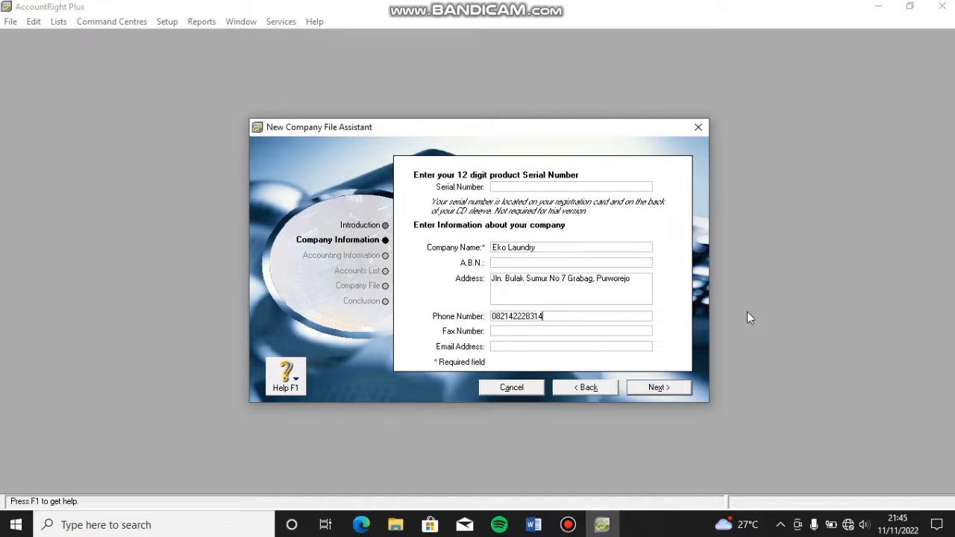
{"action": "left_click", "coordinate": [662, 388]}
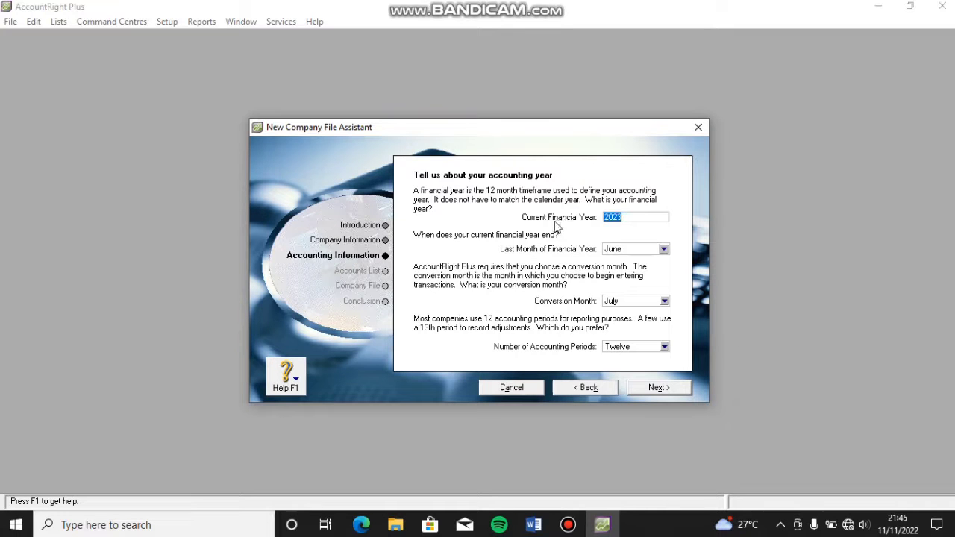
Step: Set financial year 2021 ending in December, with January as the conversion month
{"action": "left_click", "coordinate": [634, 218]}
{"action": "left_click", "coordinate": [664, 249]}
{"action": "left_click", "coordinate": [644, 363]}
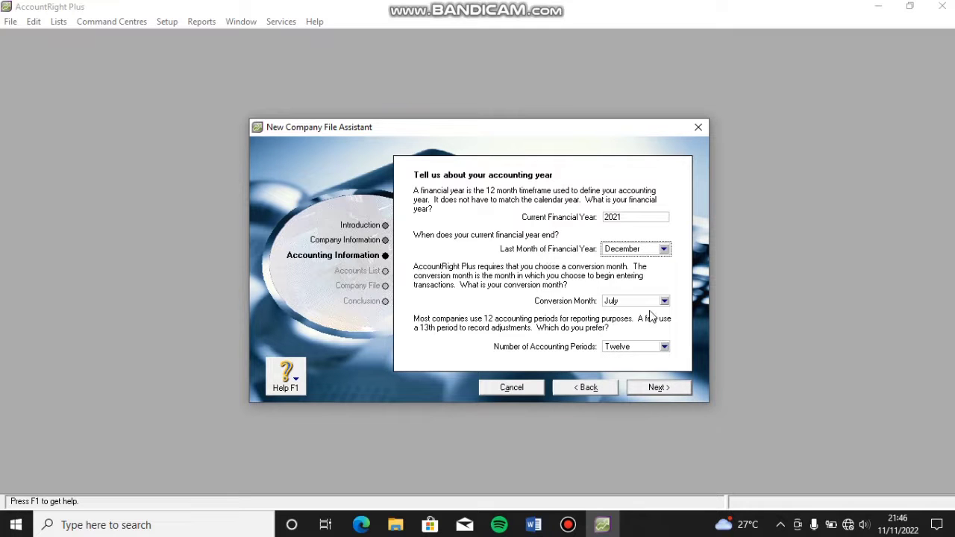
{"action": "left_click", "coordinate": [663, 301]}
{"action": "left_click", "coordinate": [640, 316]}
{"action": "left_click", "coordinate": [652, 387]}
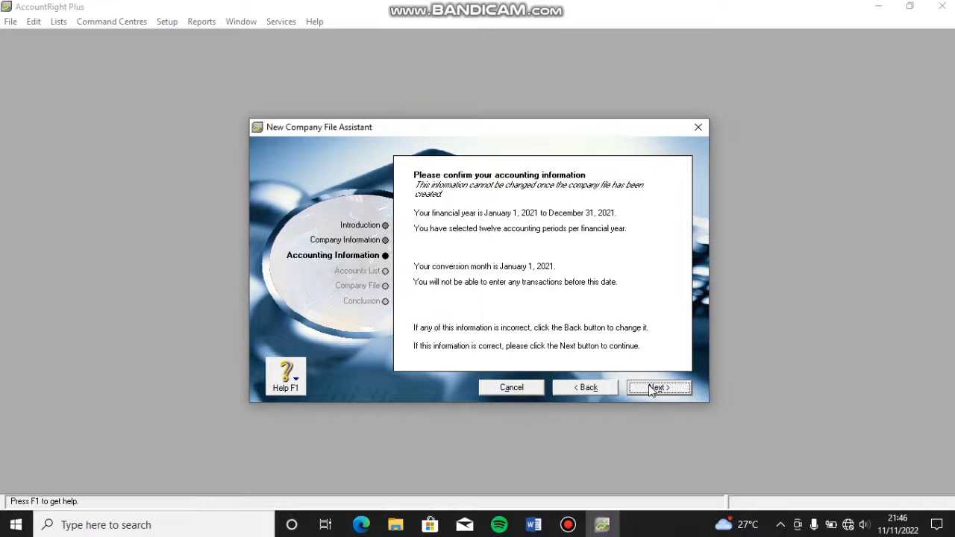
{"action": "left_click", "coordinate": [653, 388]}
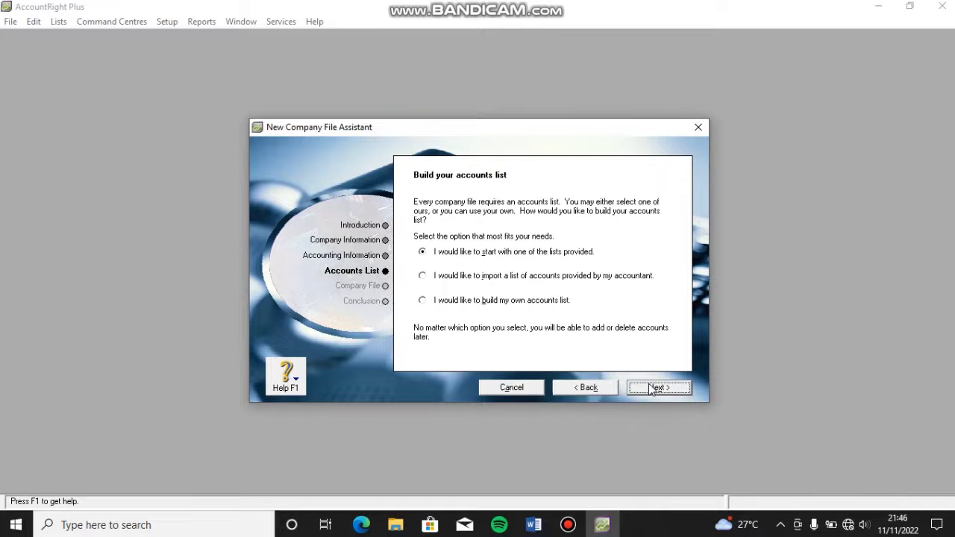
Step: Accept the suggested accounts list, create Eko Laundry.myo overwriting the old file, and open Command Centre
{"action": "left_click", "coordinate": [653, 388]}
{"action": "scroll", "coordinate": [631, 312], "scroll_direction": "down", "scroll_amount": 5}
{"action": "scroll", "coordinate": [630, 311], "scroll_direction": "up", "scroll_amount": 5}
{"action": "left_click", "coordinate": [656, 388]}
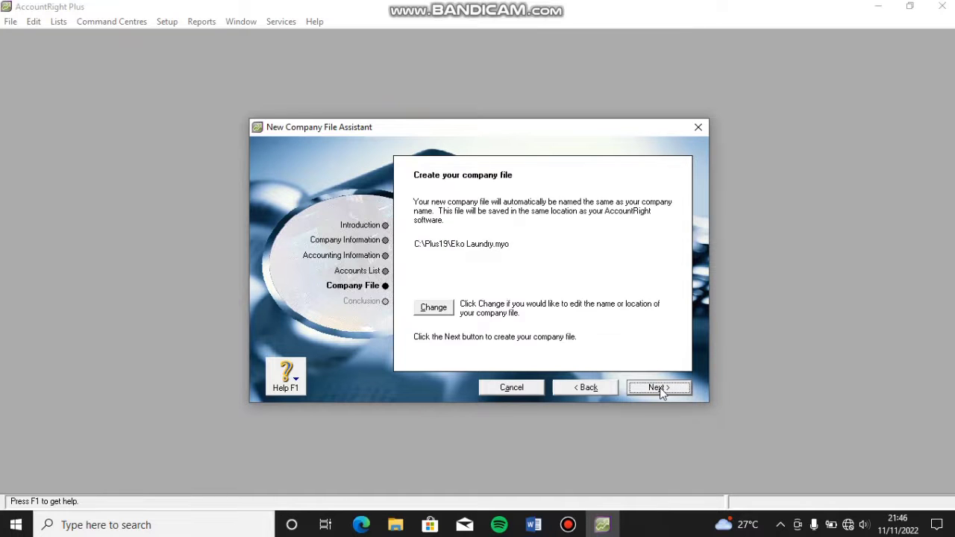
{"action": "left_click", "coordinate": [635, 389]}
{"action": "left_click", "coordinate": [548, 295]}
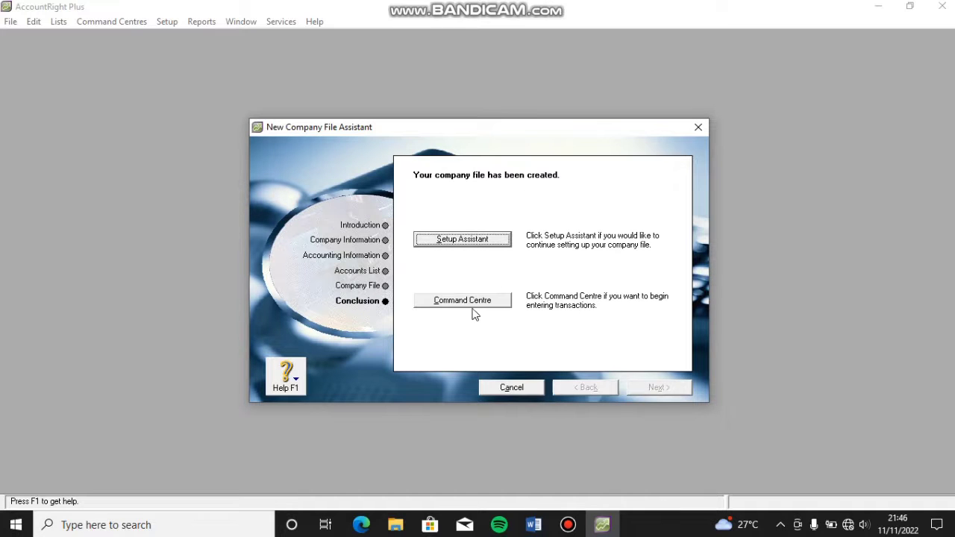
{"action": "left_click", "coordinate": [489, 298]}
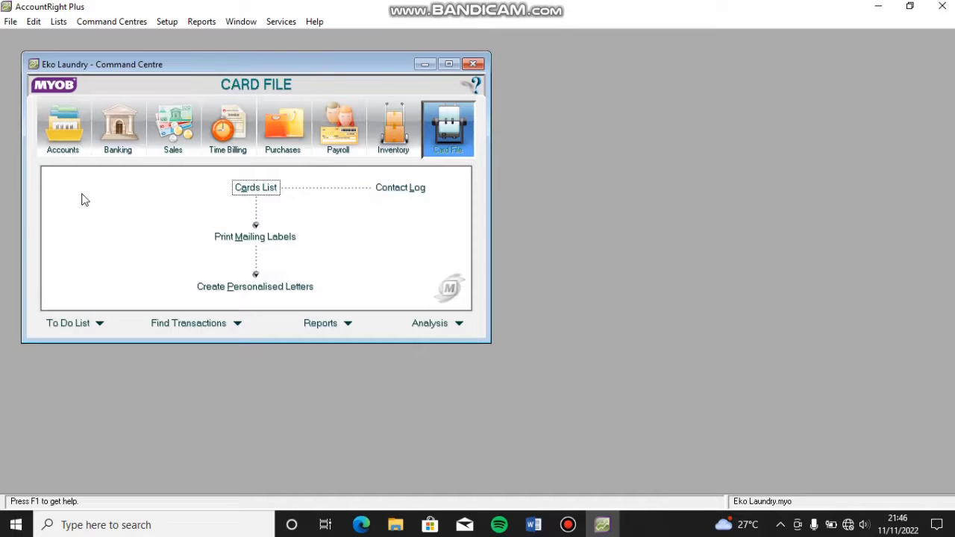
Step: Maximize the Eko Laundry Command Centre and switch to its Accounts area
{"action": "left_click", "coordinate": [450, 65]}
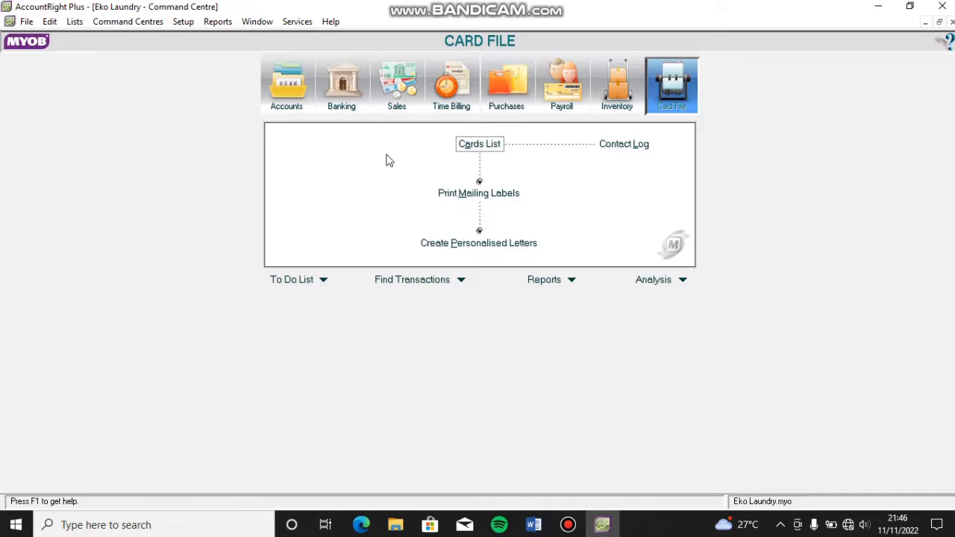
{"action": "left_click", "coordinate": [273, 105]}
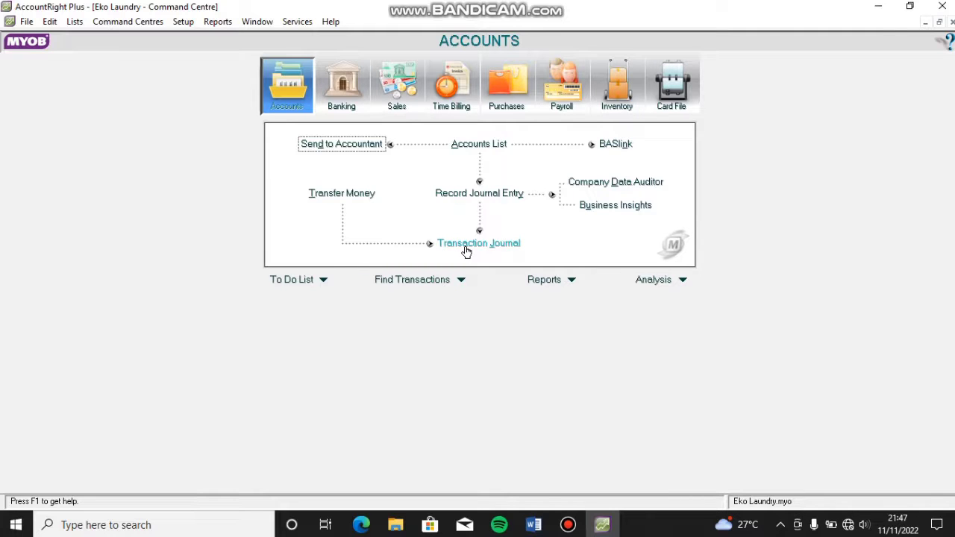
{"action": "left_click", "coordinate": [326, 100]}
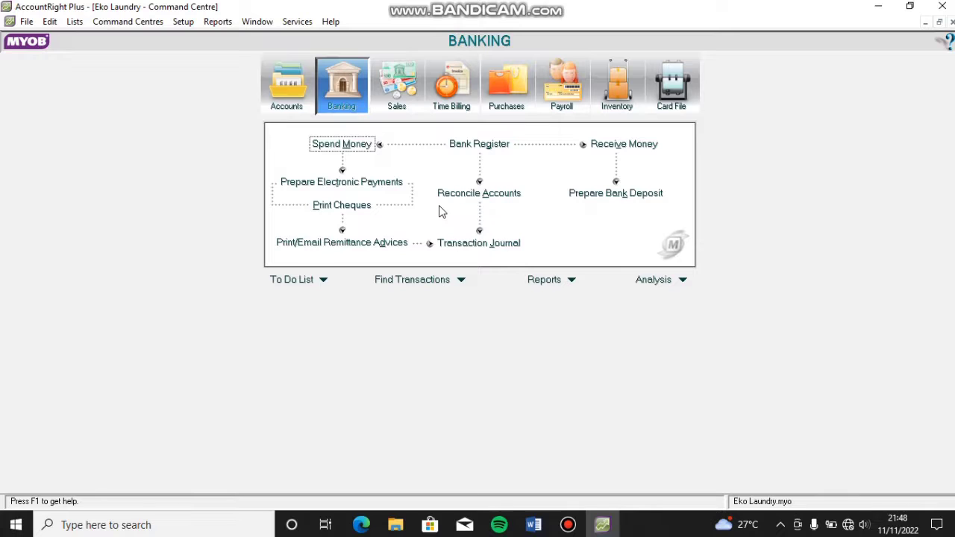
{"action": "left_click", "coordinate": [394, 98]}
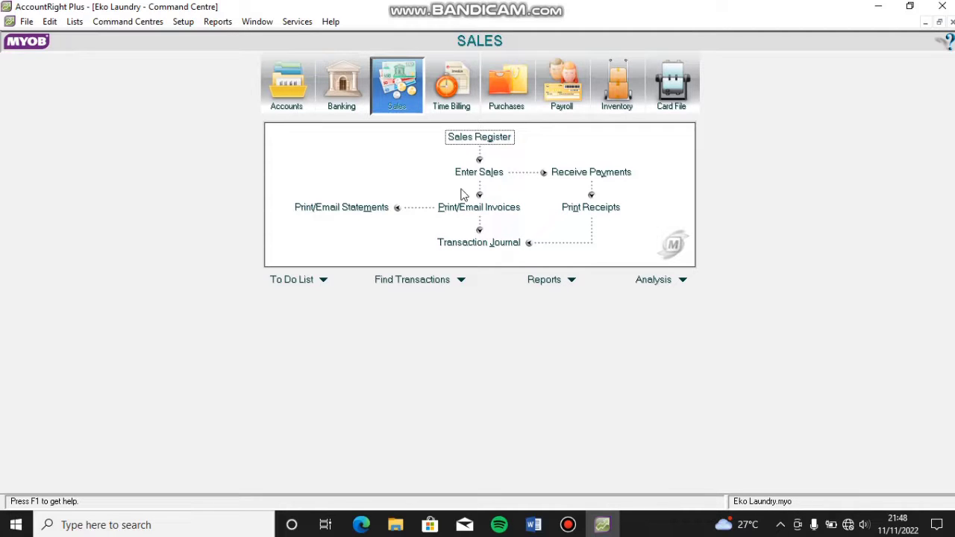
{"action": "left_click", "coordinate": [452, 107]}
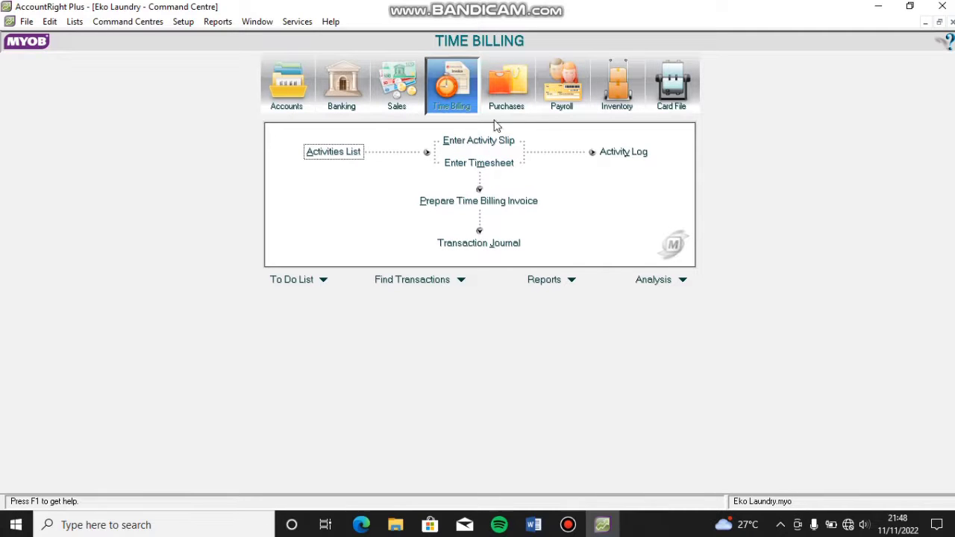
{"action": "left_click", "coordinate": [501, 97]}
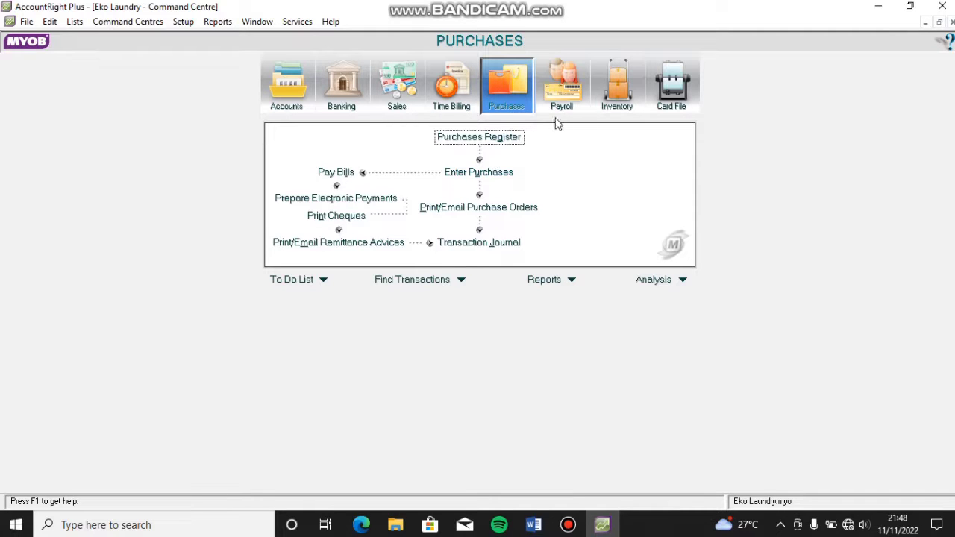
{"action": "left_click", "coordinate": [565, 96]}
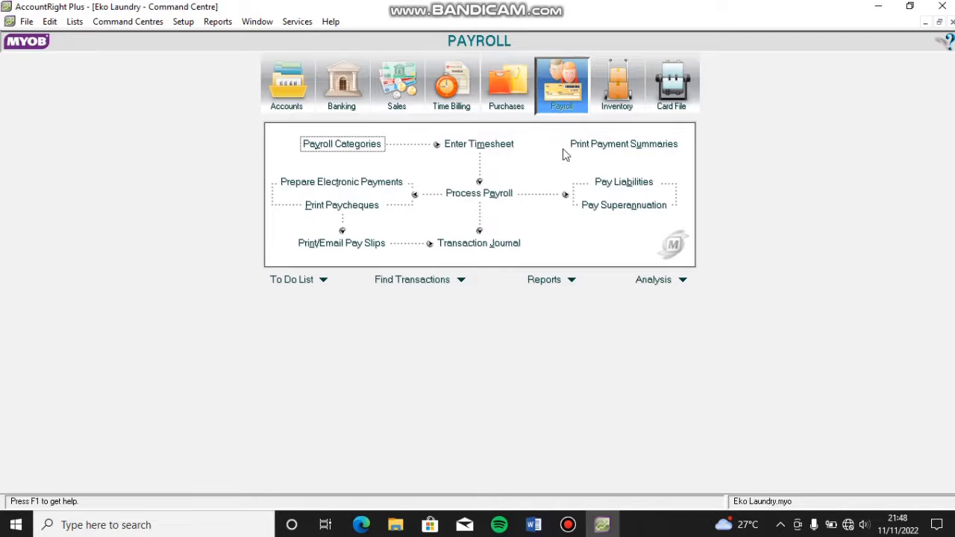
{"action": "left_click", "coordinate": [634, 90]}
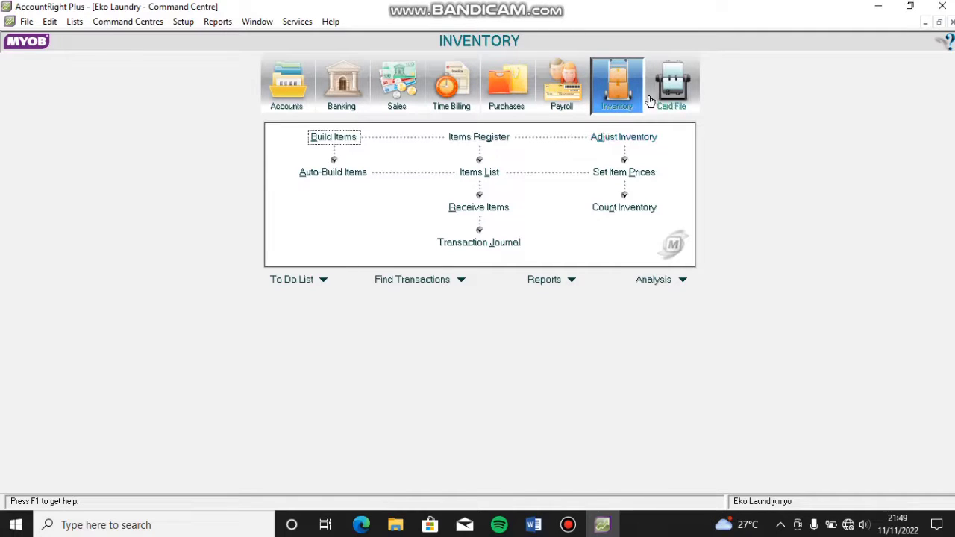
{"action": "left_click", "coordinate": [674, 99]}
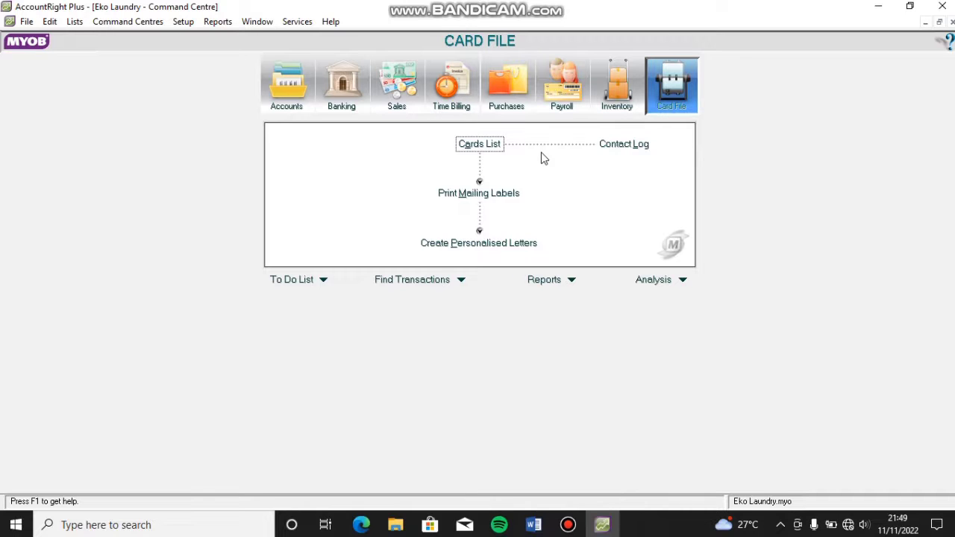
{"action": "left_click", "coordinate": [295, 94]}
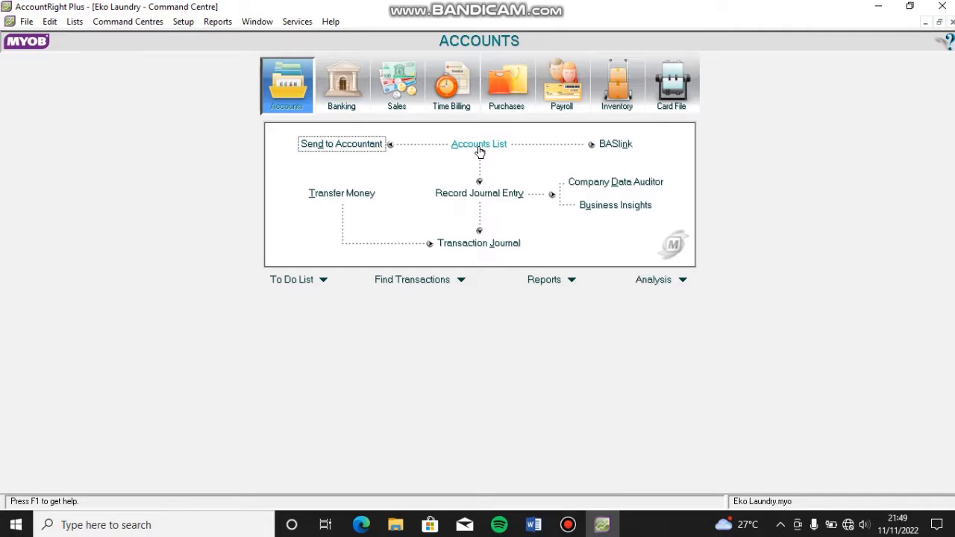
Step: Open the Accounts List and browse every category from Asset through Other Expense, ending on Asset
{"action": "left_click", "coordinate": [479, 146]}
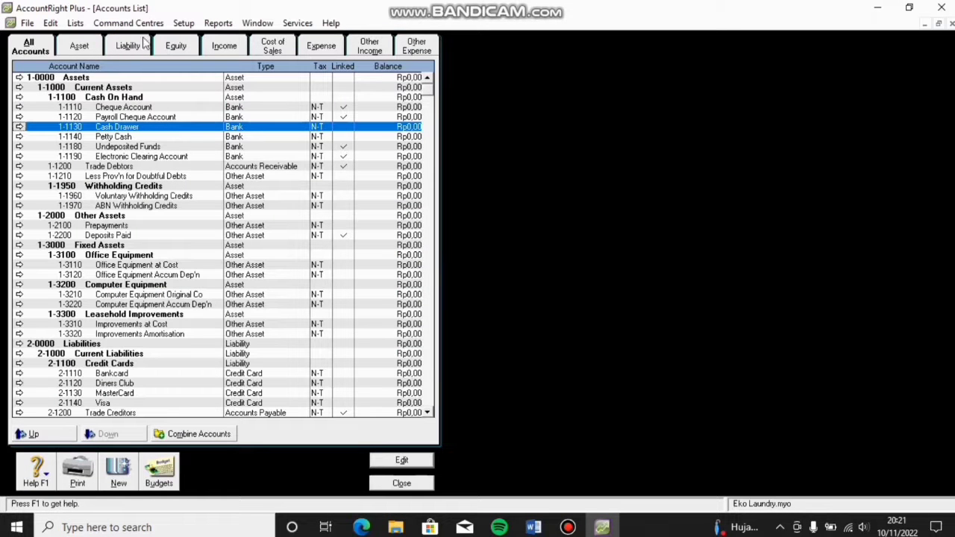
{"action": "left_click", "coordinate": [89, 50]}
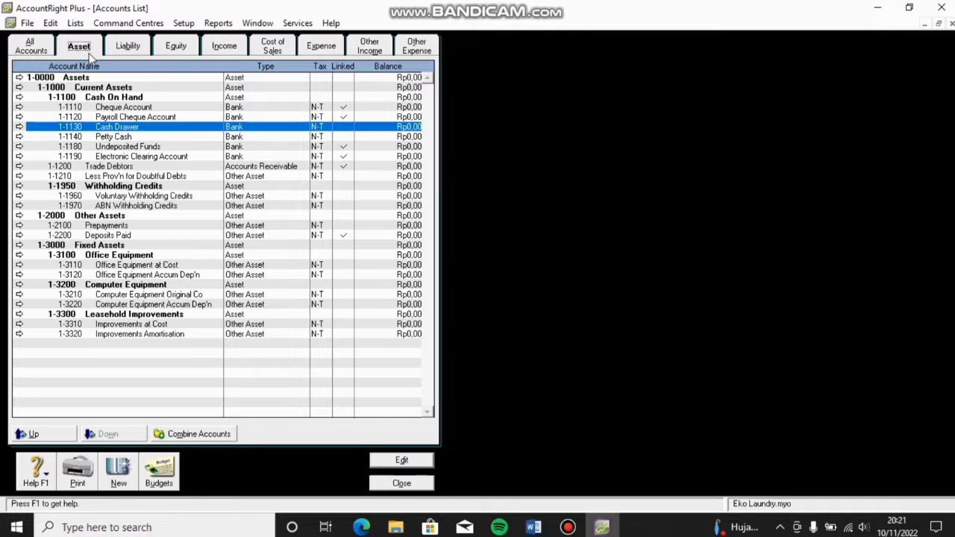
{"action": "left_click", "coordinate": [129, 47]}
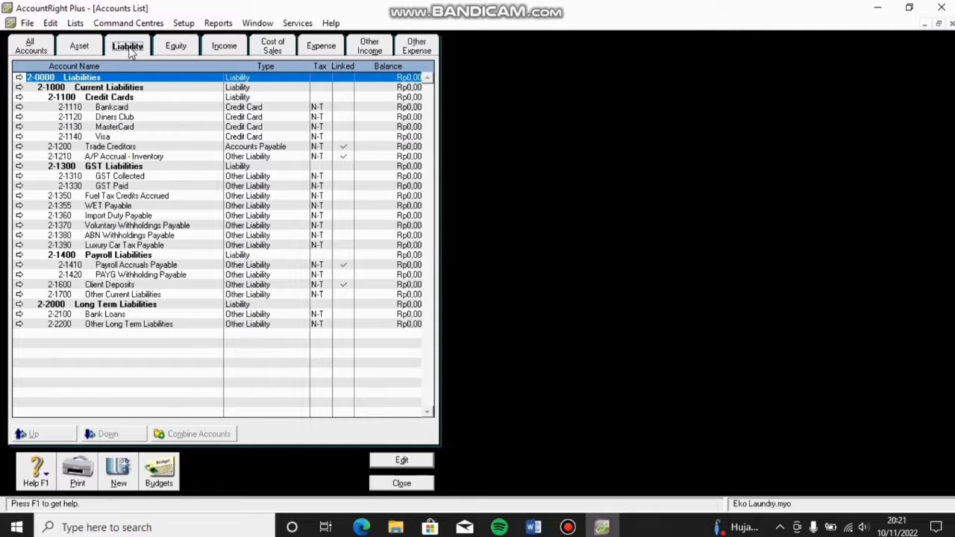
{"action": "left_click", "coordinate": [176, 46]}
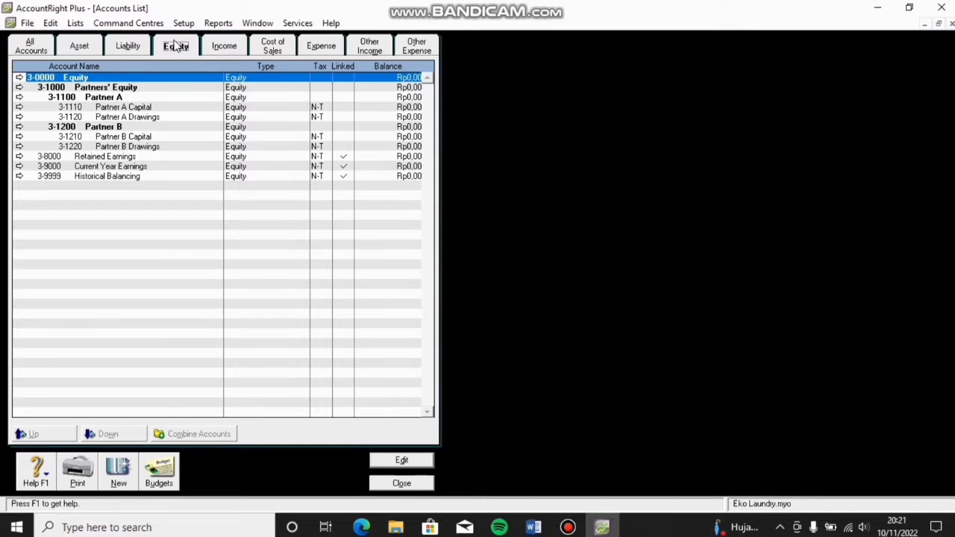
{"action": "left_click", "coordinate": [223, 48]}
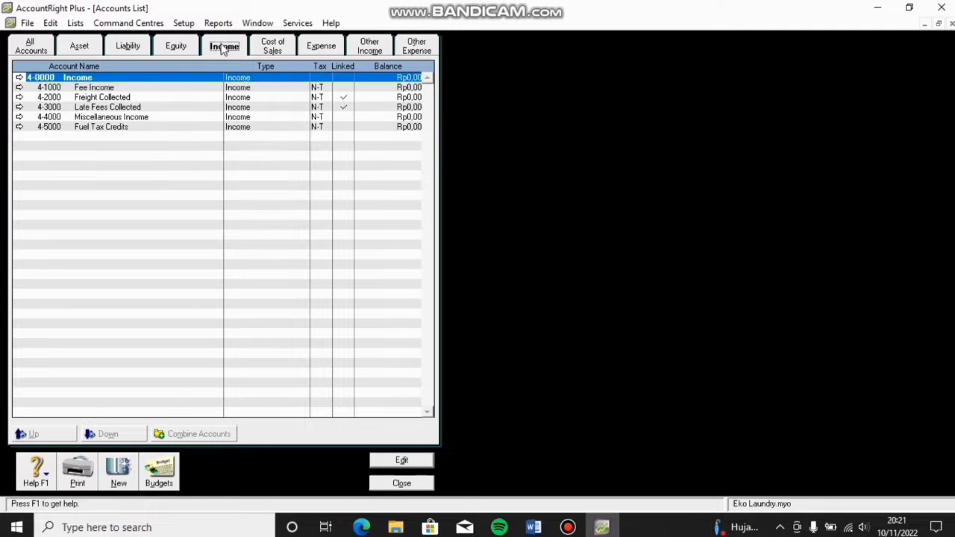
{"action": "left_click", "coordinate": [270, 48]}
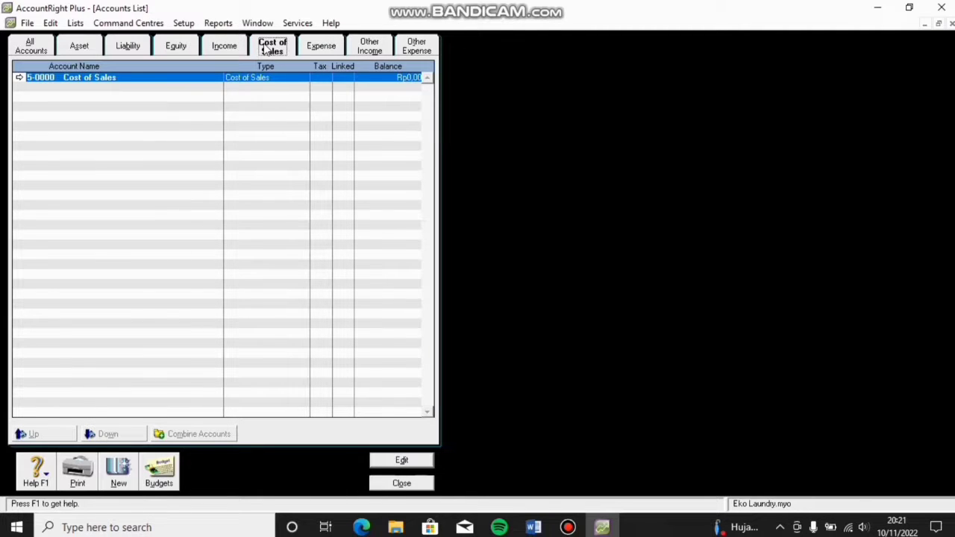
{"action": "left_click", "coordinate": [311, 50]}
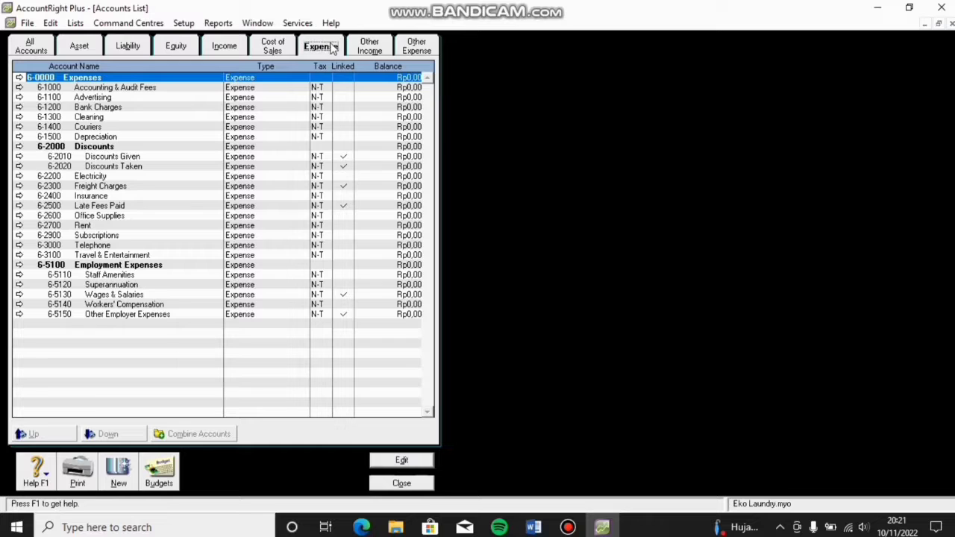
{"action": "left_click", "coordinate": [357, 49]}
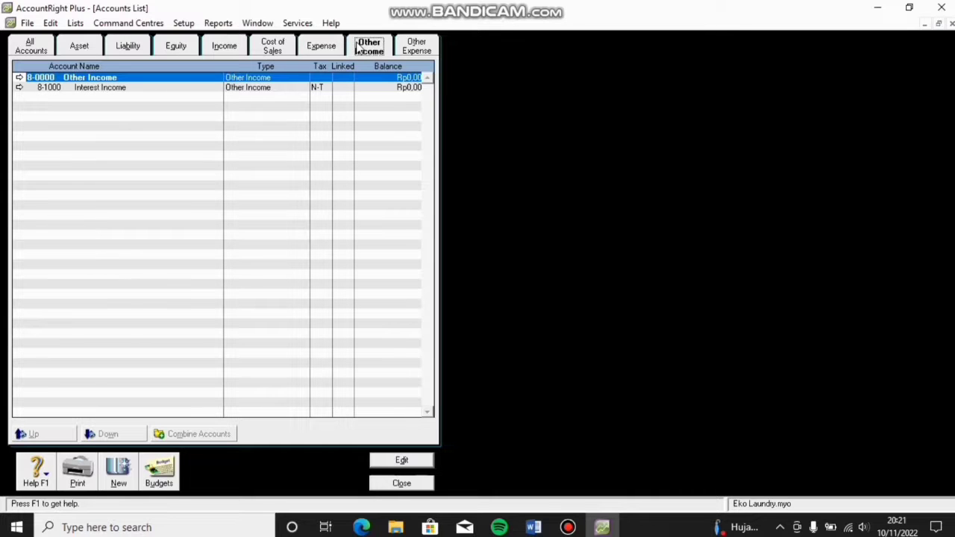
{"action": "left_click", "coordinate": [413, 47]}
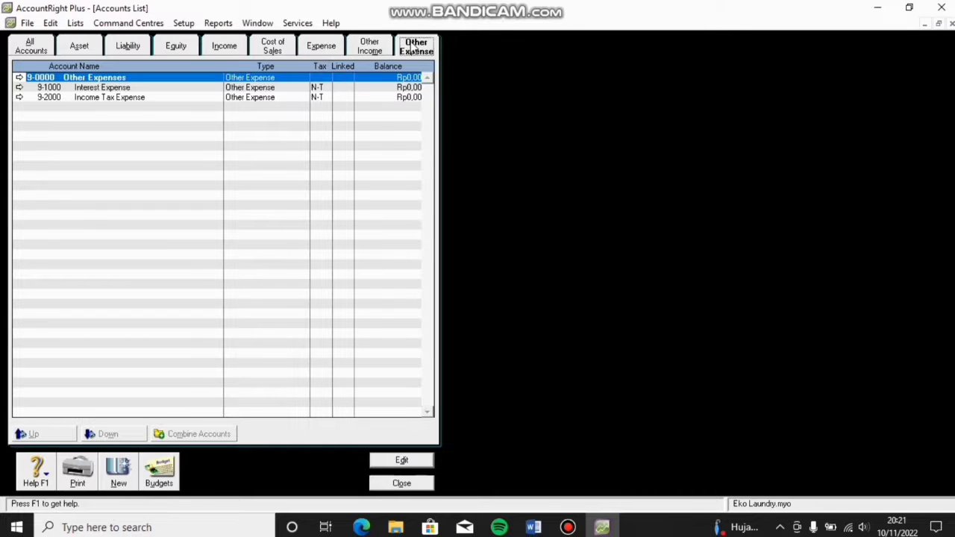
{"action": "left_click", "coordinate": [78, 47]}
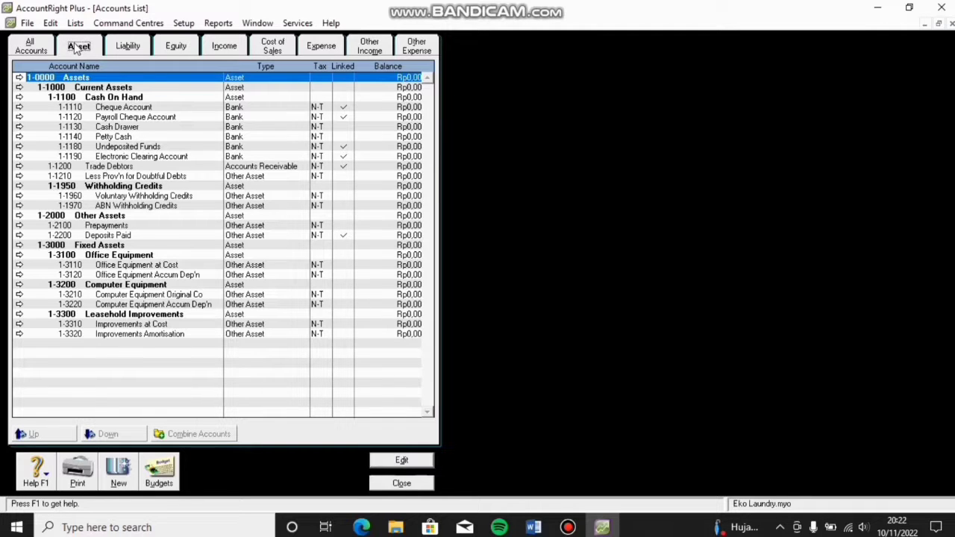
Step: Change header account 1-1000's name from Current Assets to 'Aset Lancar' and save it
{"action": "double_click", "coordinate": [86, 88]}
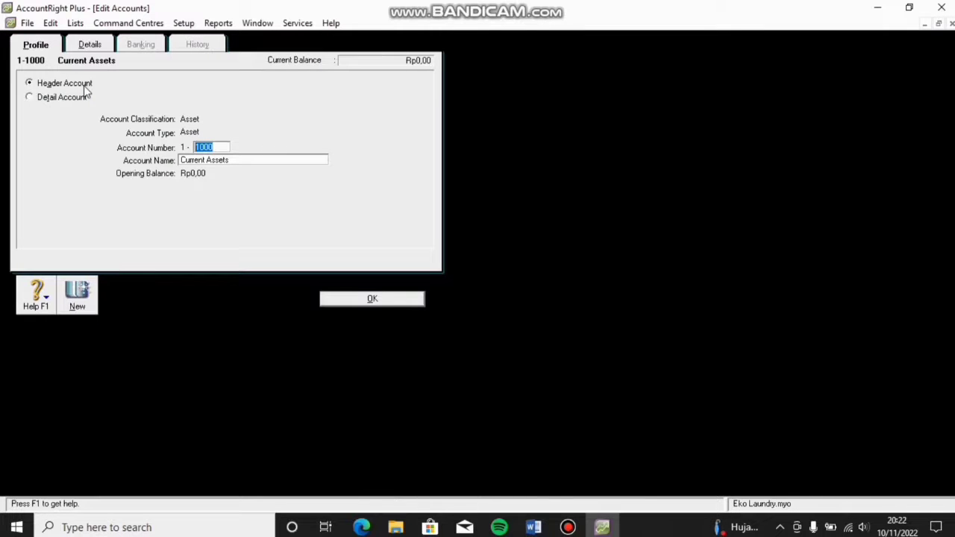
{"action": "key", "text": "Tab"}
{"action": "type", "text": "Aset Lanca"}
{"action": "left_click", "coordinate": [84, 87]}
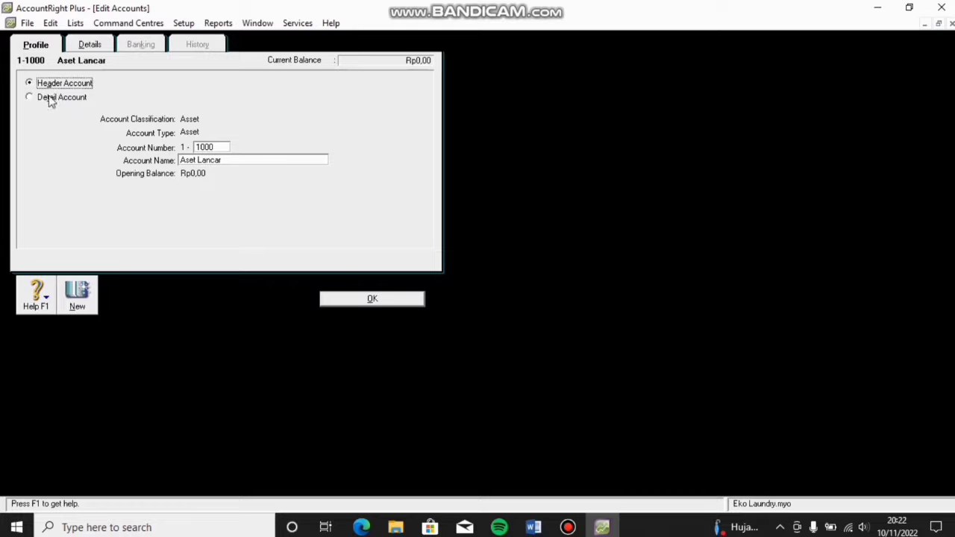
{"action": "left_click", "coordinate": [341, 300]}
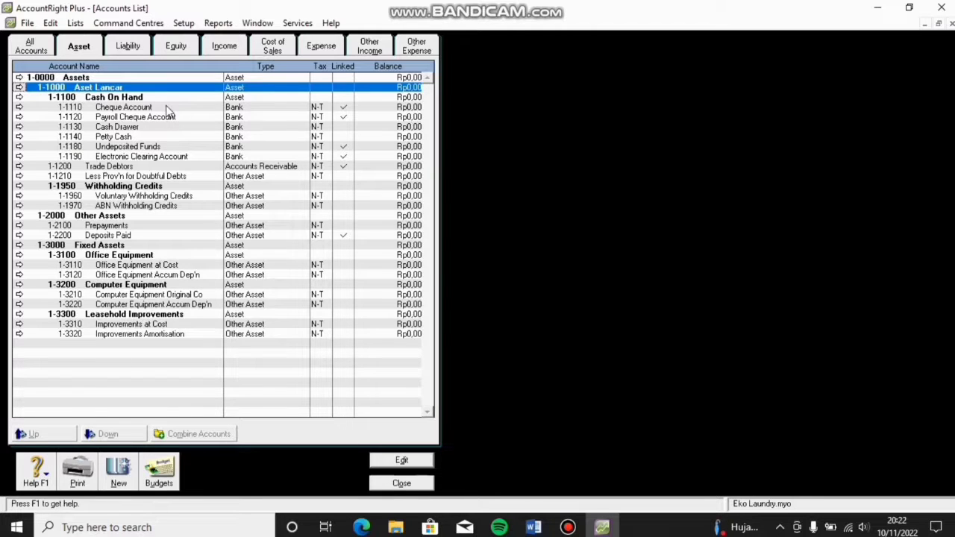
Step: Change detail account 1-1110's name from Cheque Account to 'Kas di Bank' and save it
{"action": "double_click", "coordinate": [167, 108]}
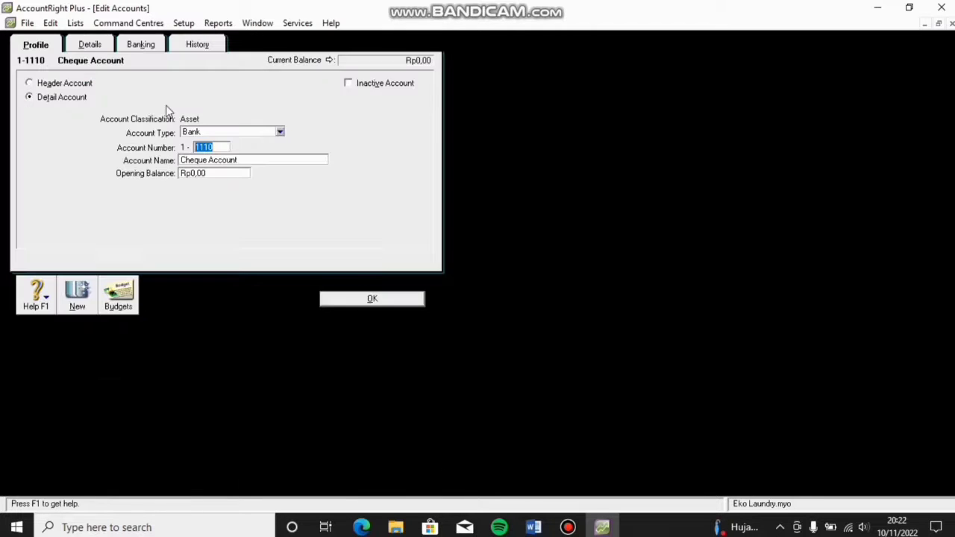
{"action": "left_click", "coordinate": [215, 161]}
{"action": "type", "text": "Kas di Ban"}
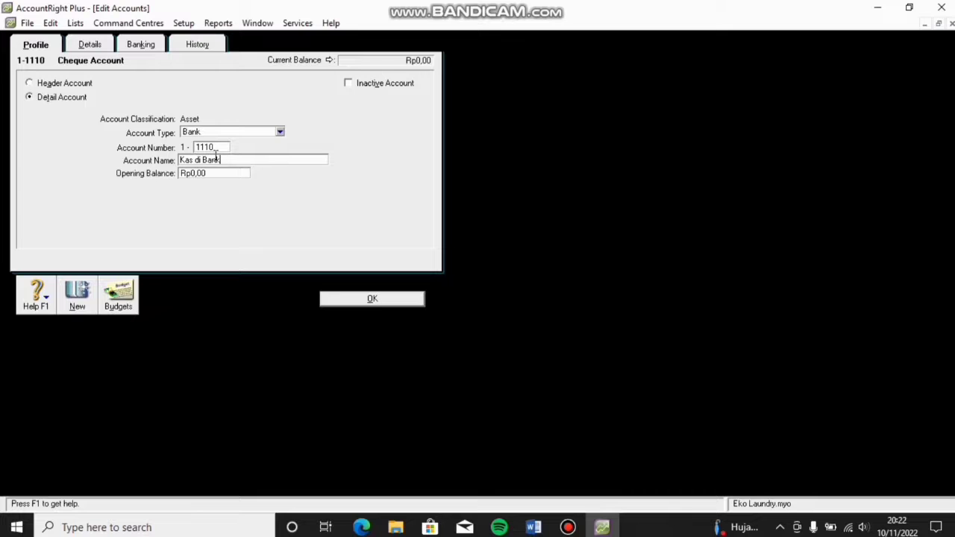
{"action": "type", "text": "k"}
{"action": "key", "text": "Tab"}
{"action": "key", "text": "Tab"}
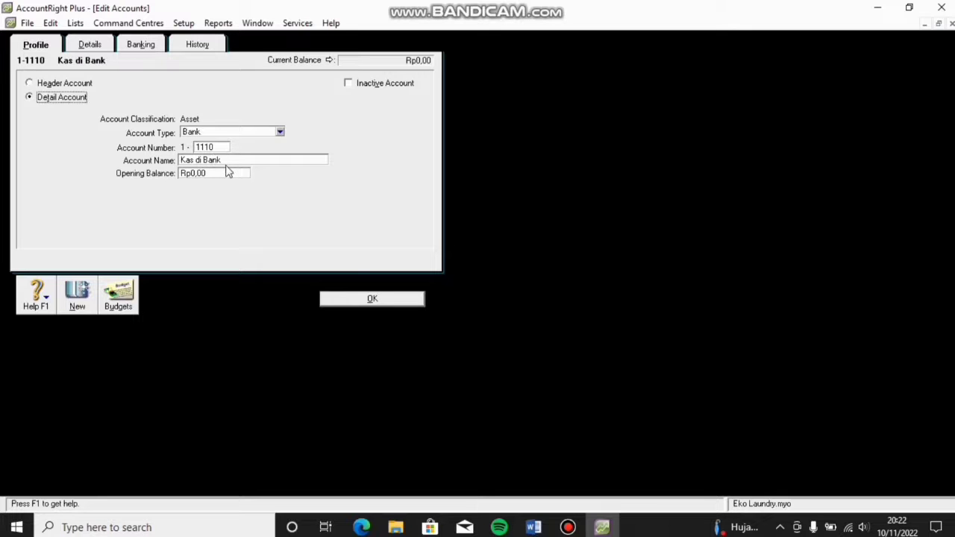
{"action": "left_click", "coordinate": [371, 299]}
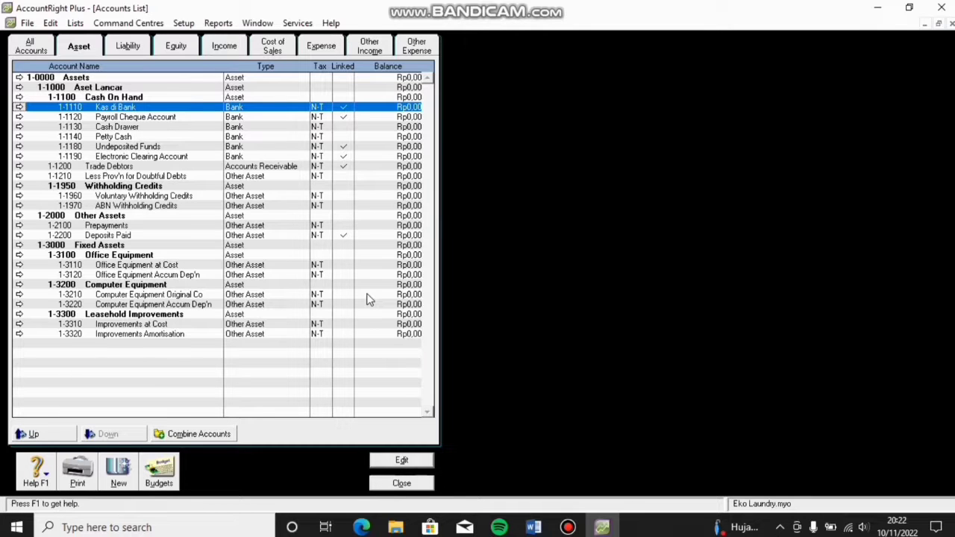
{"action": "left_click", "coordinate": [183, 117]}
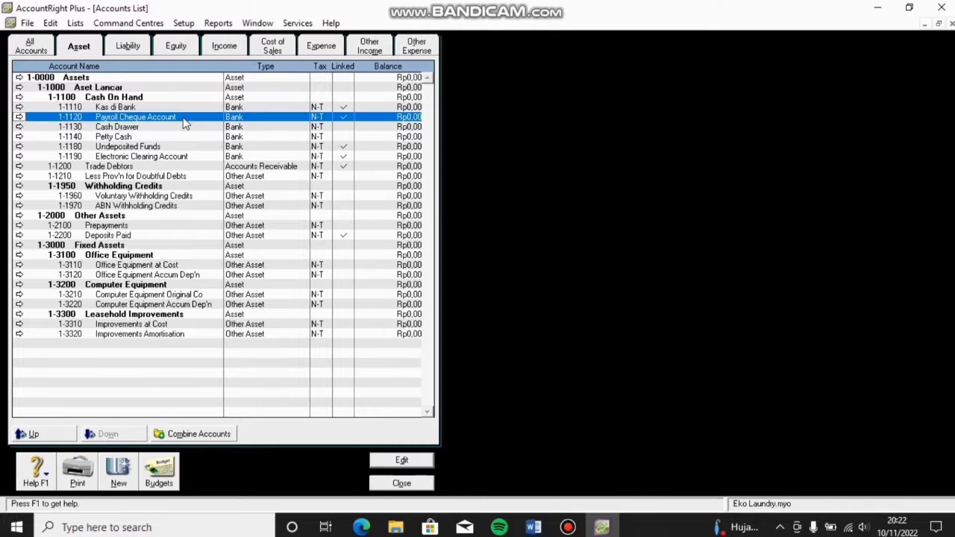
Step: Create account 1-1131 'Peralatan' of type Other Current Asset, leaving the opening balance empty
{"action": "left_click", "coordinate": [117, 478]}
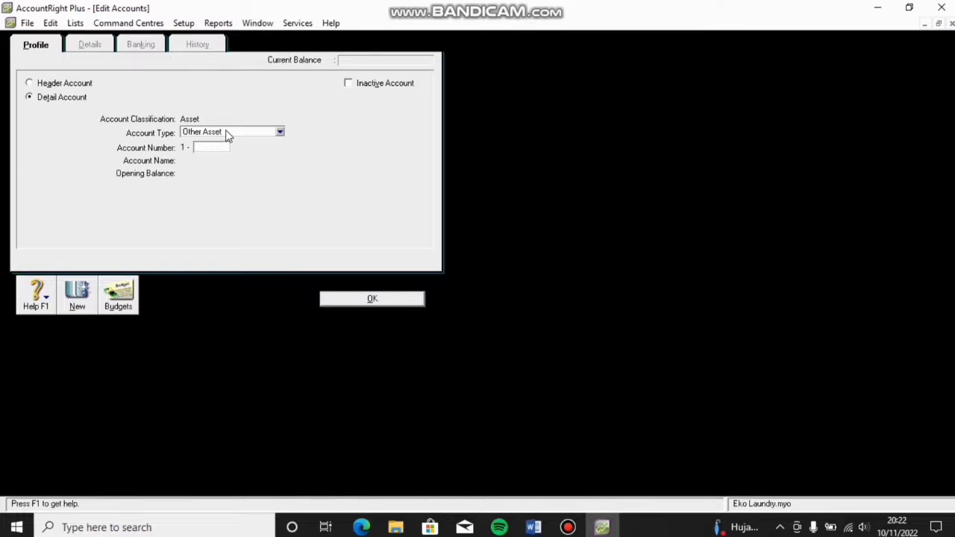
{"action": "left_click", "coordinate": [227, 133]}
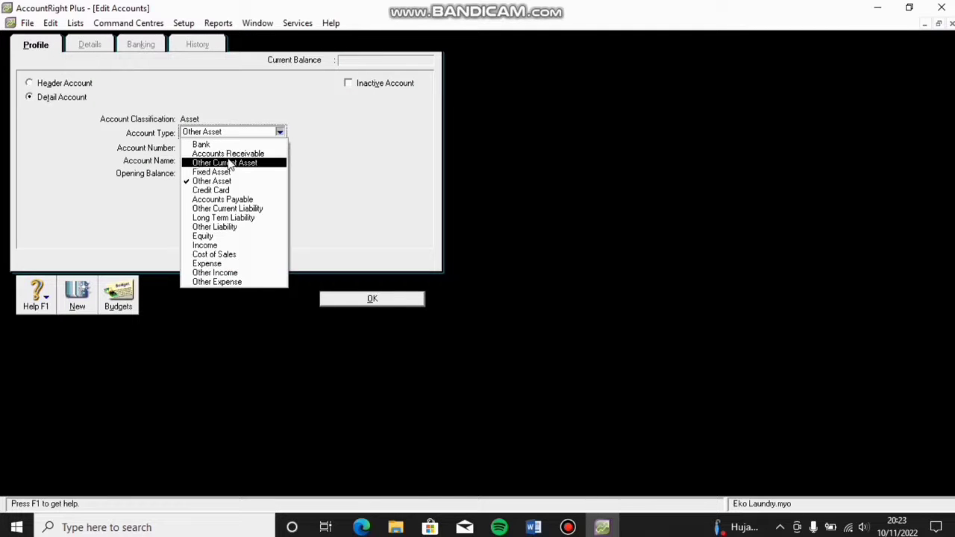
{"action": "left_click", "coordinate": [228, 162]}
{"action": "left_click", "coordinate": [216, 146]}
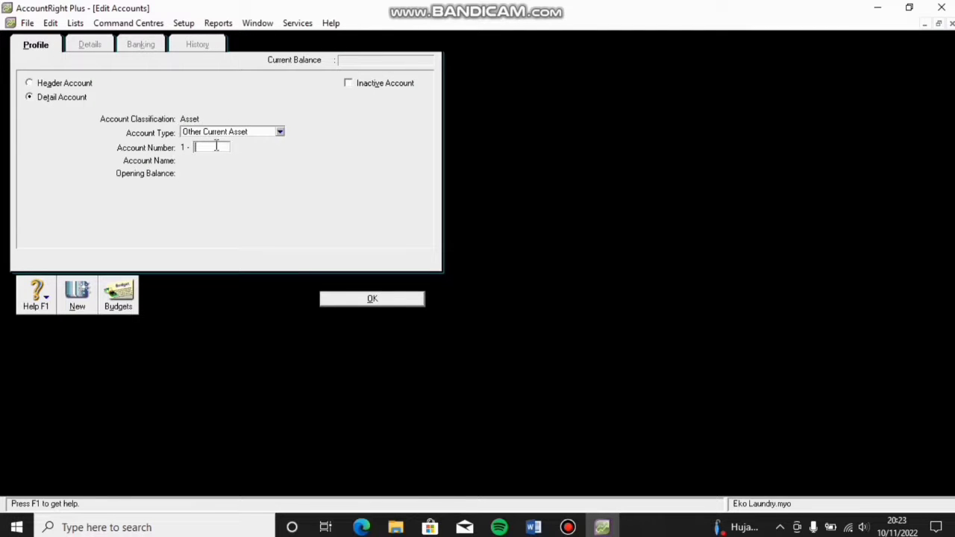
{"action": "type", "text": "1130"}
{"action": "key", "text": "Return"}
{"action": "key", "text": "Return"}
{"action": "type", "text": "1131"}
{"action": "key", "text": "Tab"}
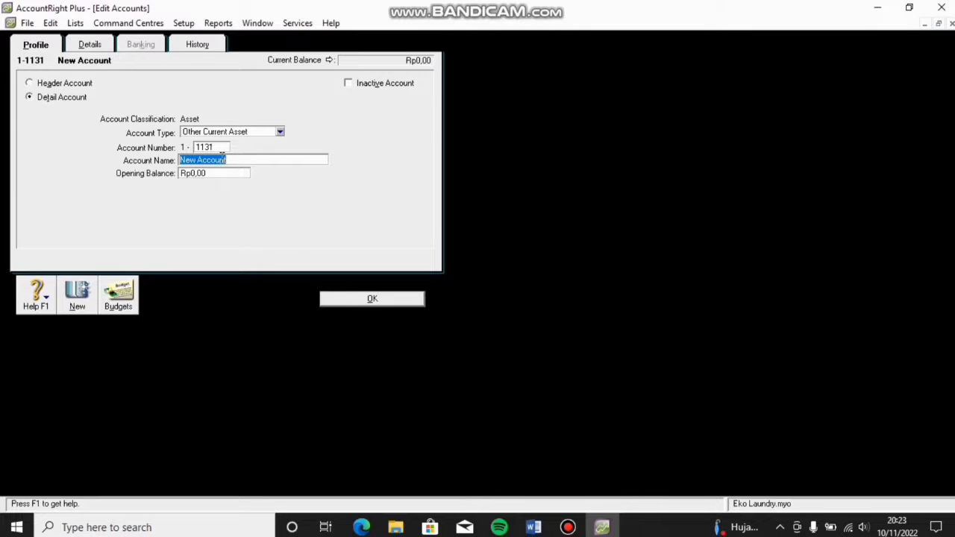
{"action": "type", "text": "Peralatan"}
{"action": "key", "text": "Tab"}
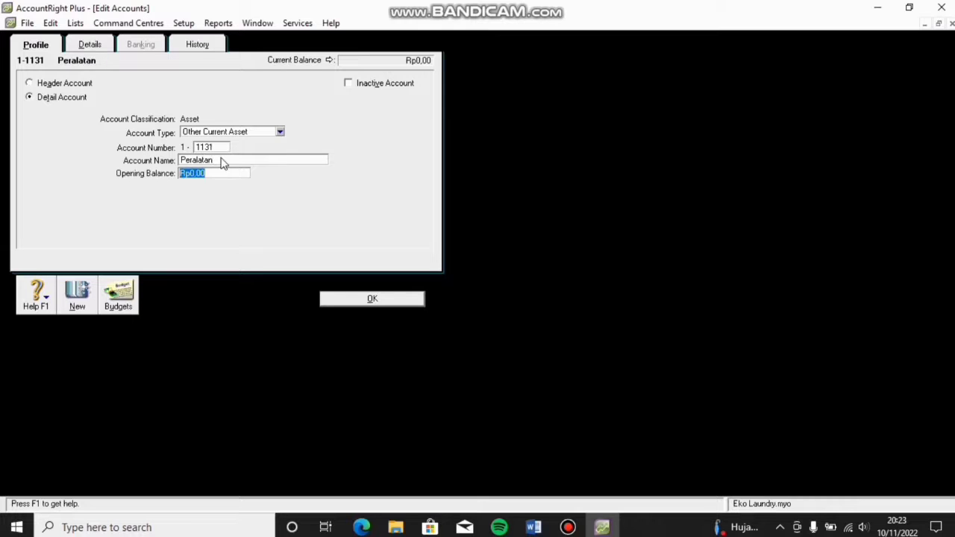
{"action": "key", "text": "Tab"}
{"action": "left_click", "coordinate": [335, 298]}
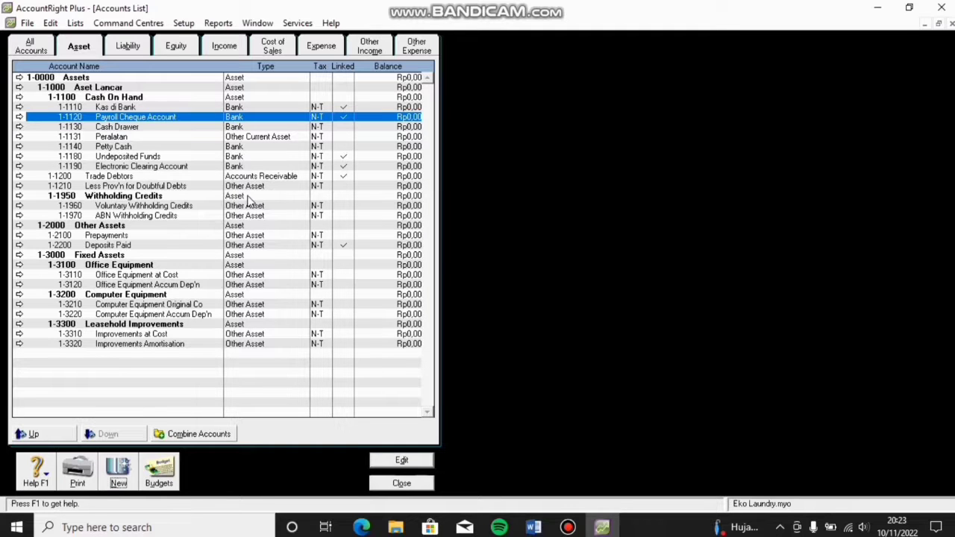
Step: On the Income tab, change account 4-1000 from Fee Income to 'Pendapatan Jasa' and save
{"action": "left_click", "coordinate": [233, 47]}
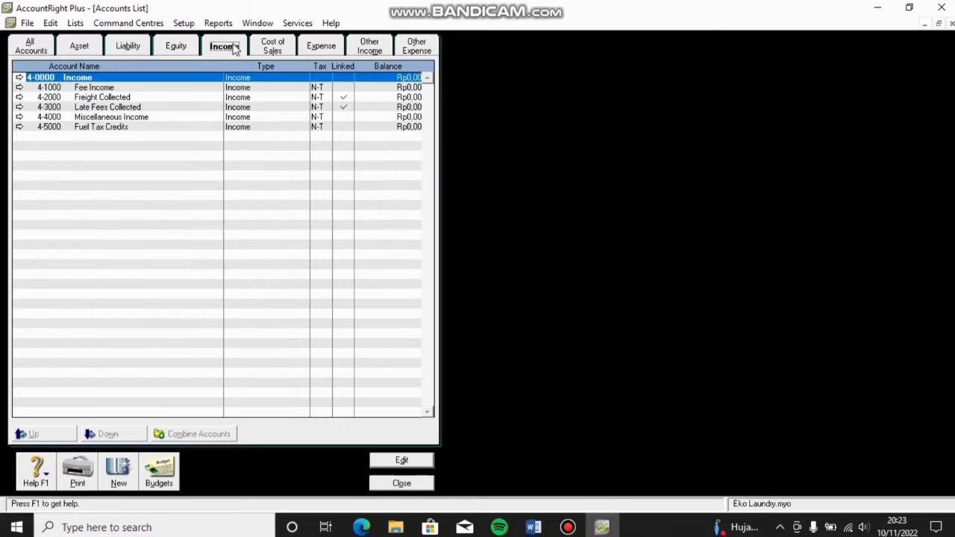
{"action": "left_click", "coordinate": [132, 88]}
{"action": "double_click", "coordinate": [132, 90]}
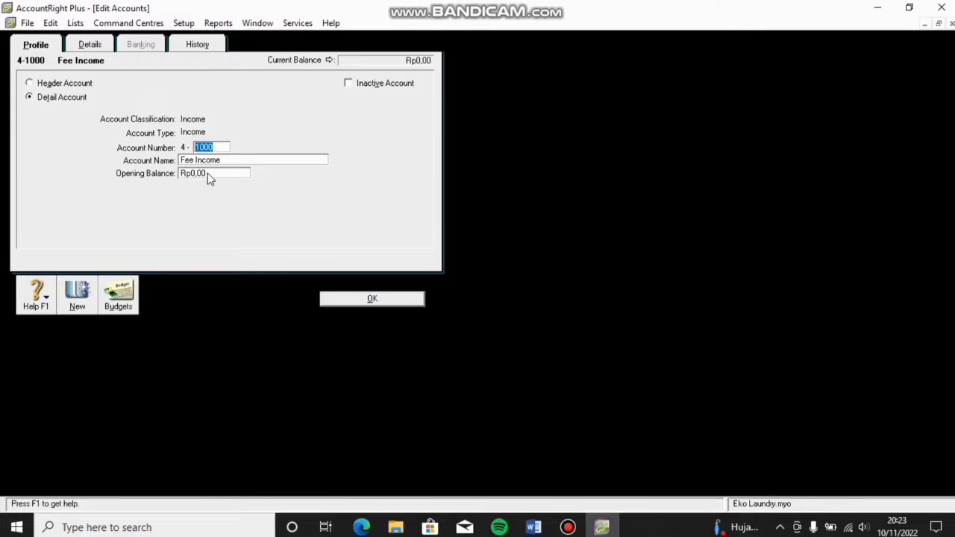
{"action": "key", "text": "Tab"}
{"action": "type", "text": "Pendapa"}
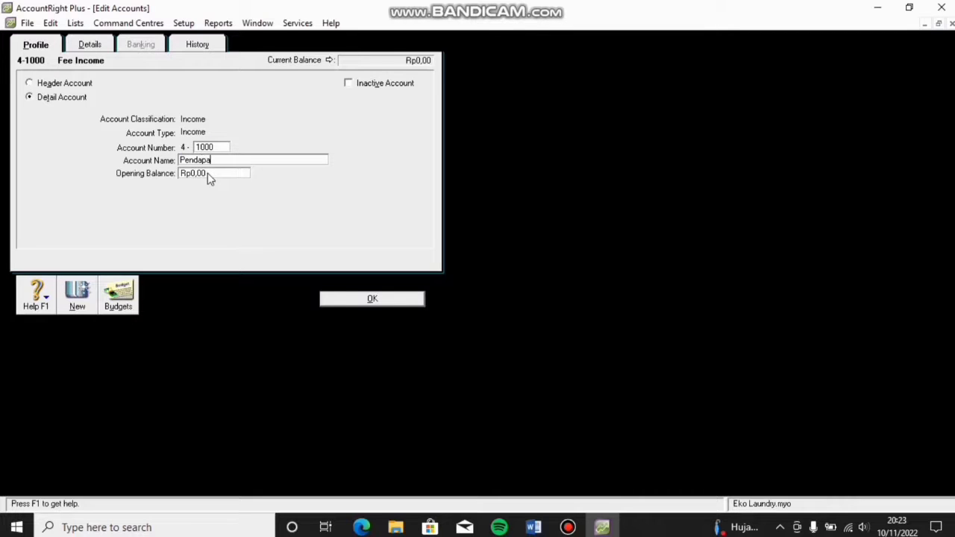
{"action": "type", "text": "tan Jasa"}
{"action": "key", "text": "Tab"}
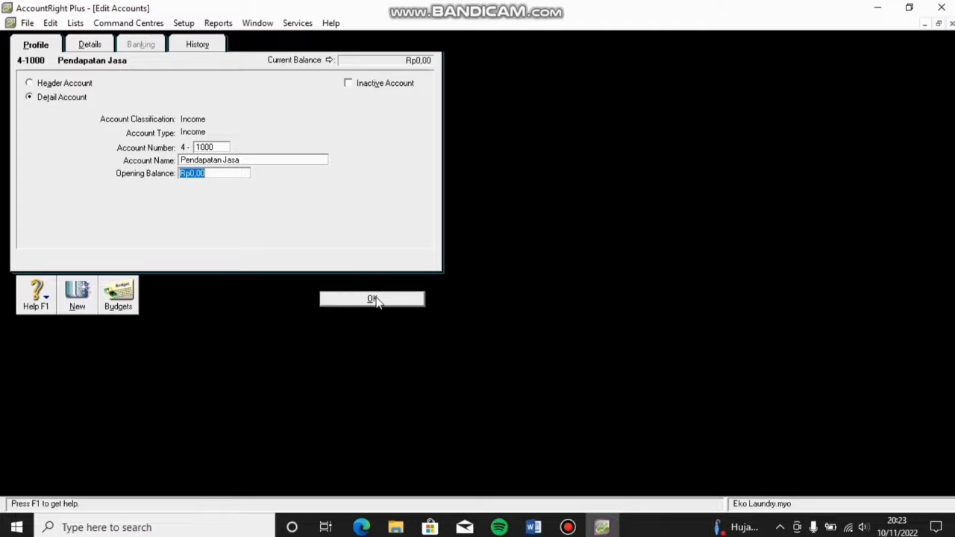
{"action": "left_click", "coordinate": [375, 298]}
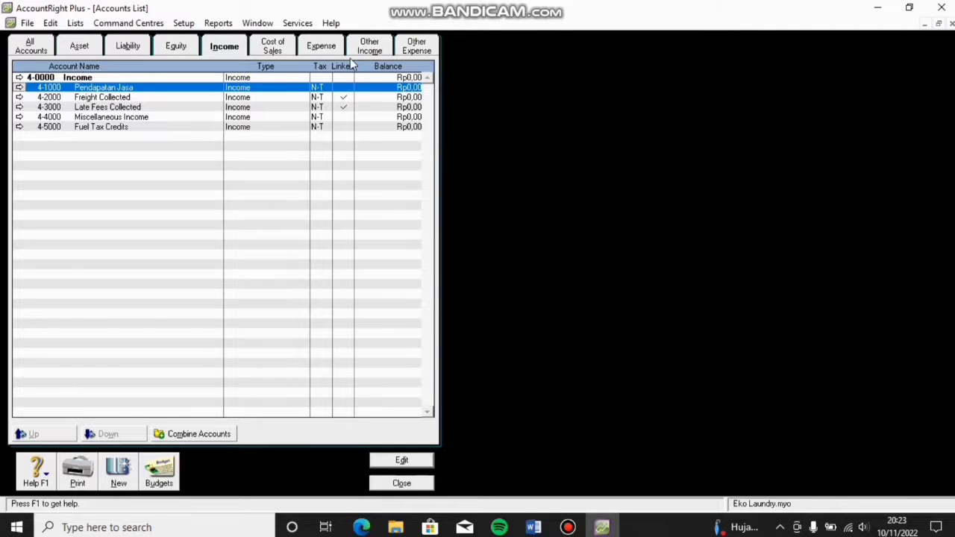
{"action": "left_click", "coordinate": [327, 50]}
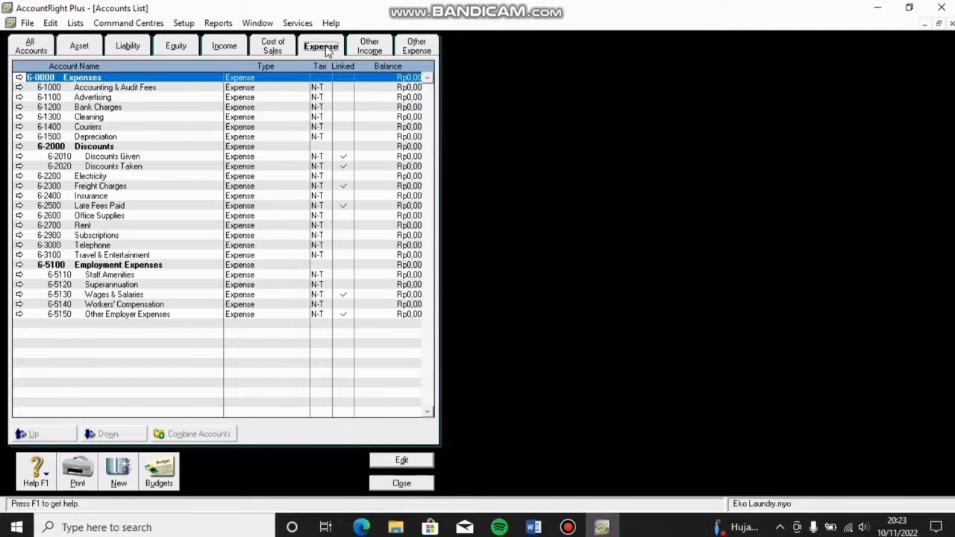
Step: Rename expense accounts 6-1000 to 'Piutang' and 6-1100 to 'Beban Peralatan'
{"action": "double_click", "coordinate": [130, 89]}
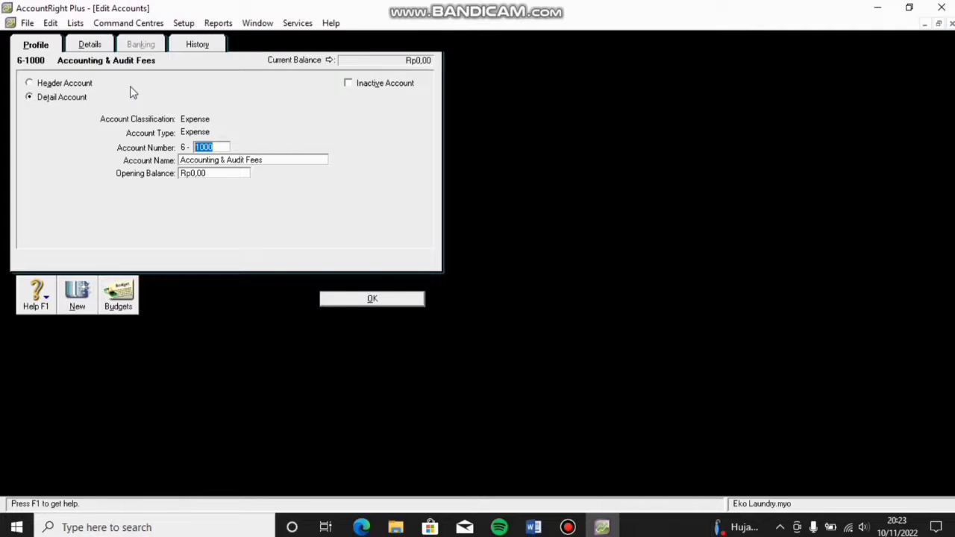
{"action": "type", "text": "P"}
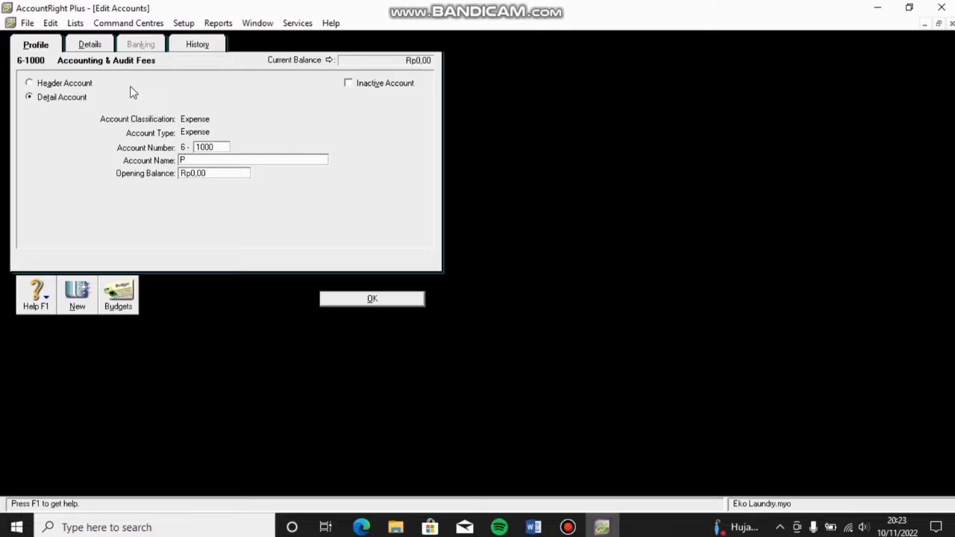
{"action": "type", "text": "iutang"}
{"action": "key", "text": "Tab"}
{"action": "key", "text": "Tab"}
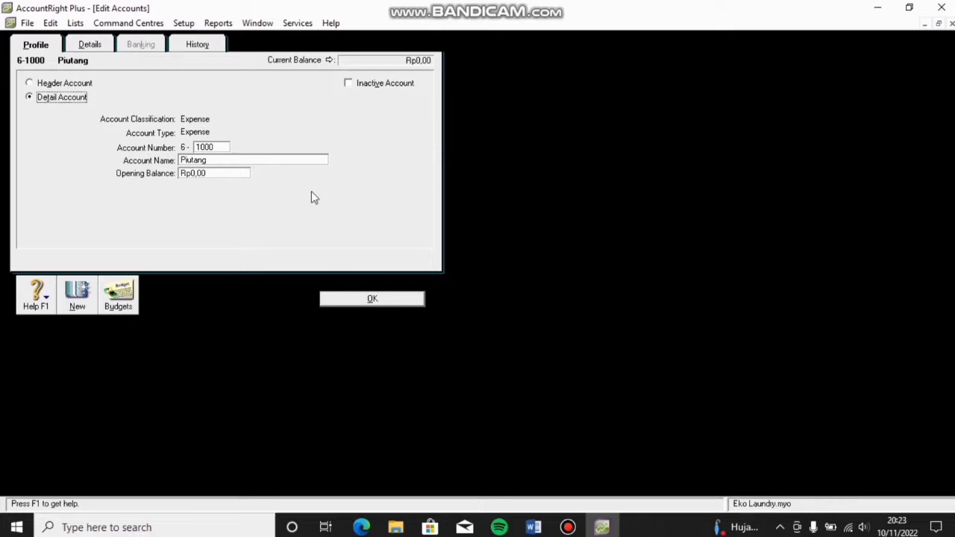
{"action": "left_click", "coordinate": [342, 299]}
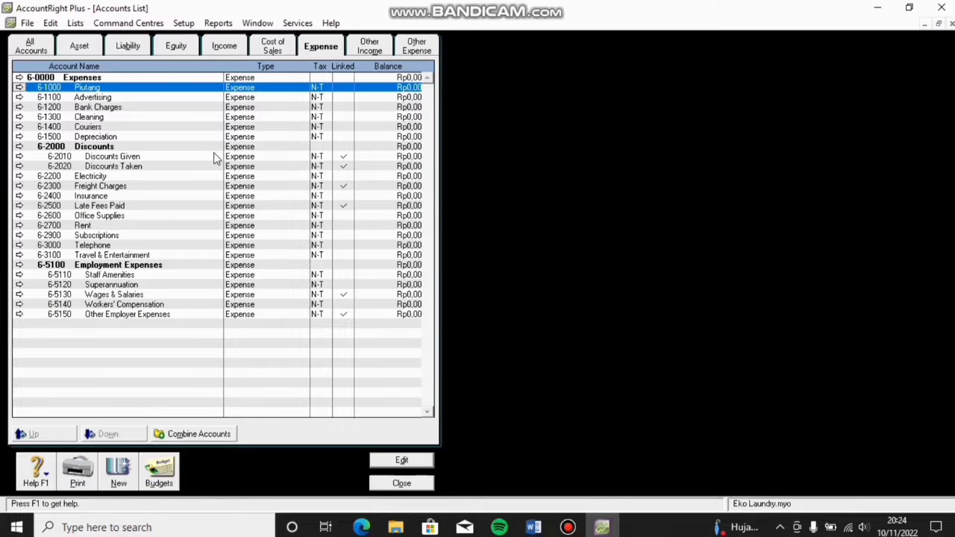
{"action": "double_click", "coordinate": [149, 97]}
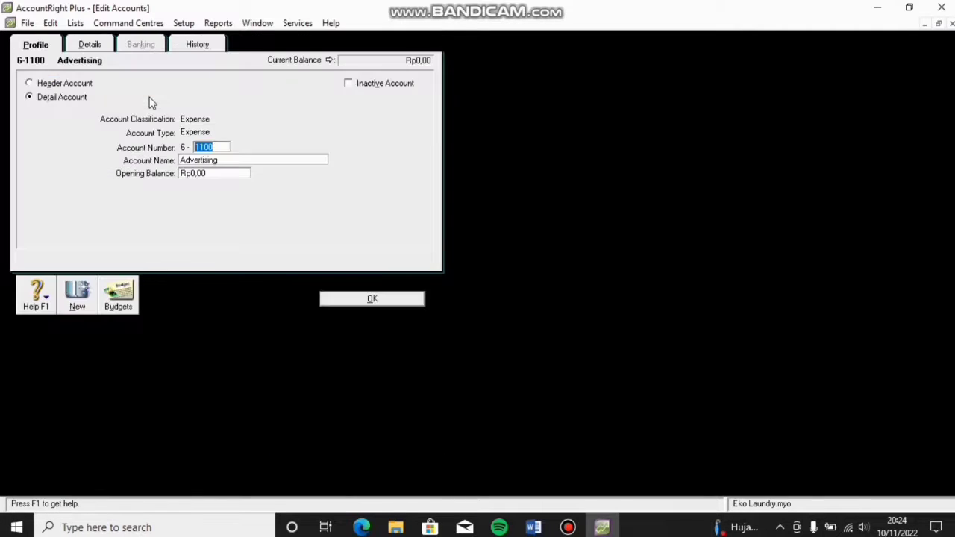
{"action": "key", "text": "Tab"}
{"action": "type", "text": "Beban Peralatan"}
{"action": "key", "text": "Tab"}
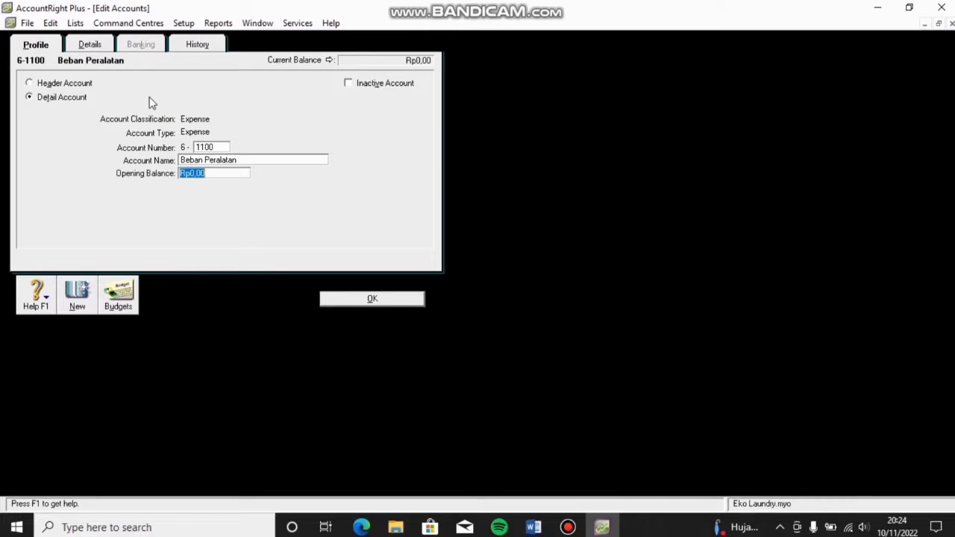
{"action": "left_click", "coordinate": [150, 101]}
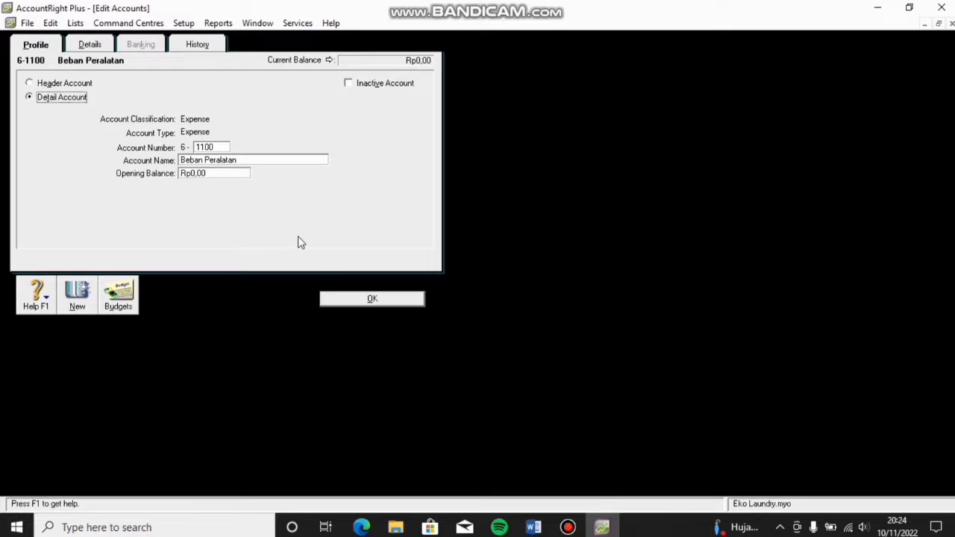
{"action": "left_click", "coordinate": [342, 298]}
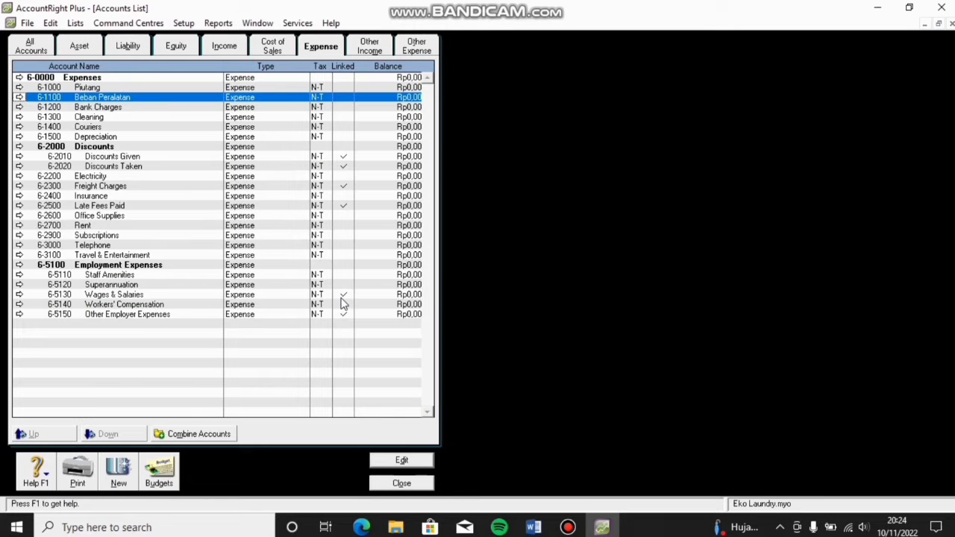
Step: Rename expense accounts 6-1200 to 'Beban Gaji' and 6-1300 to 'Beban Listrik'
{"action": "double_click", "coordinate": [128, 111]}
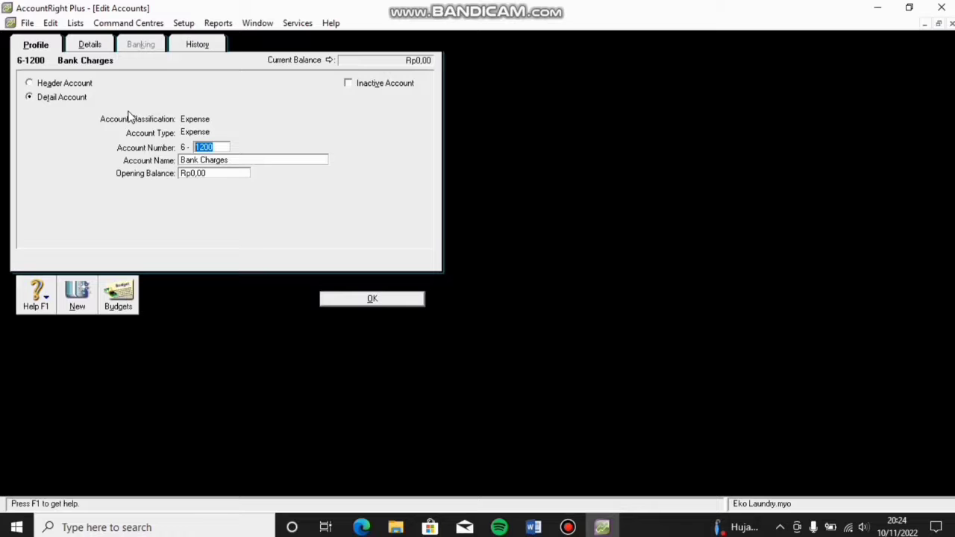
{"action": "key", "text": "Tab"}
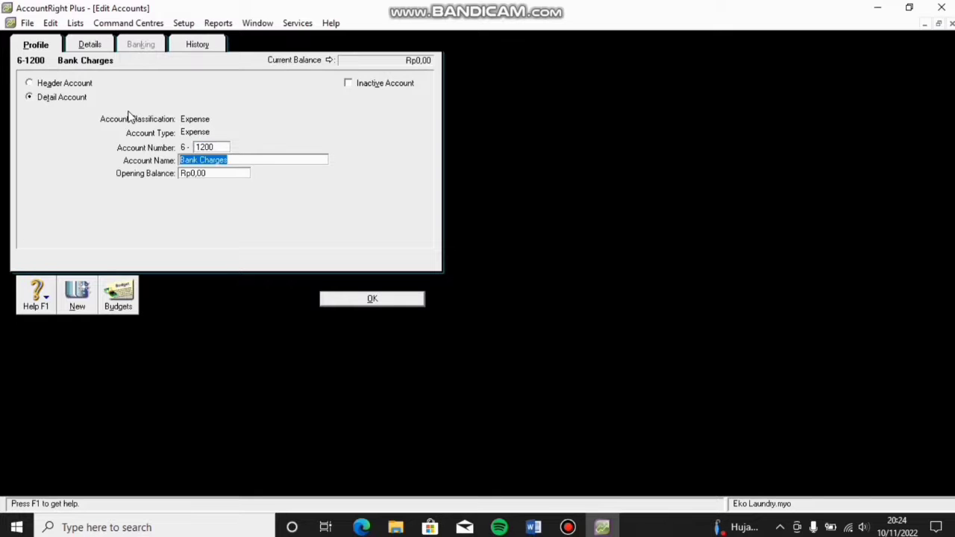
{"action": "type", "text": "Beba"}
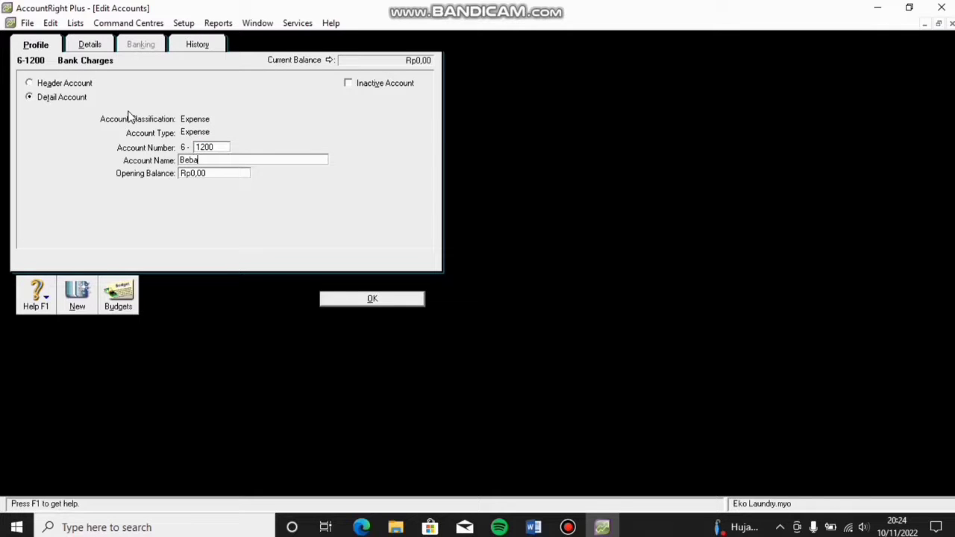
{"action": "type", "text": "n Ga"}
{"action": "key", "text": "Tab"}
{"action": "key", "text": "Tab"}
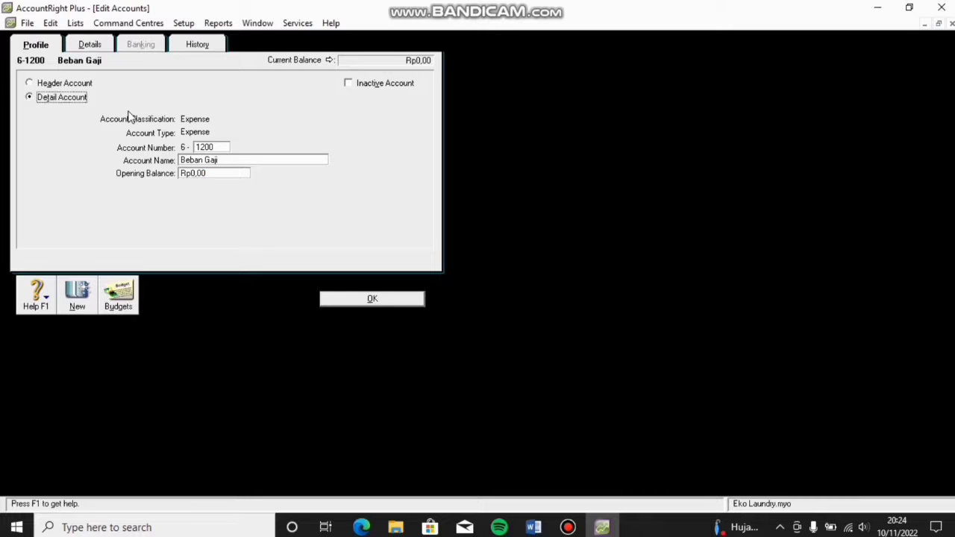
{"action": "left_click", "coordinate": [365, 300]}
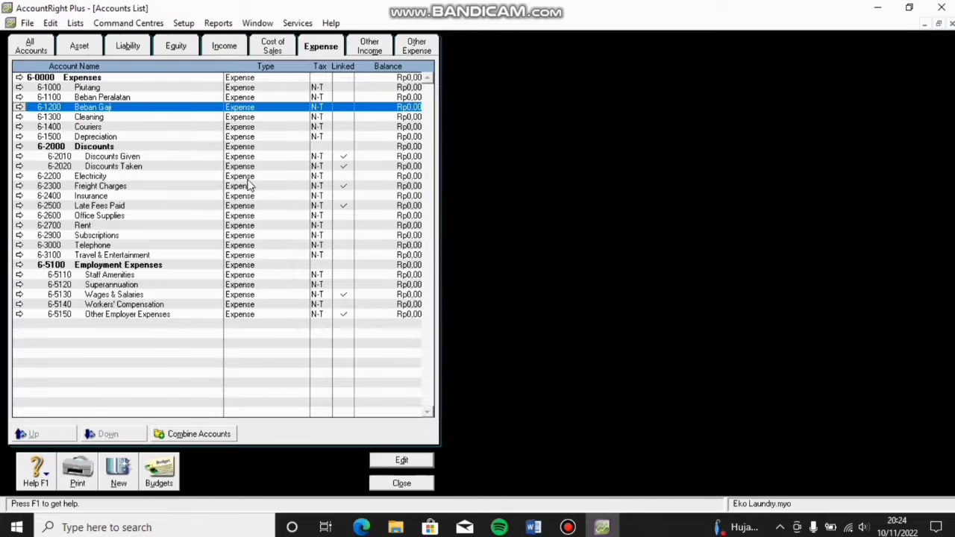
{"action": "double_click", "coordinate": [192, 117]}
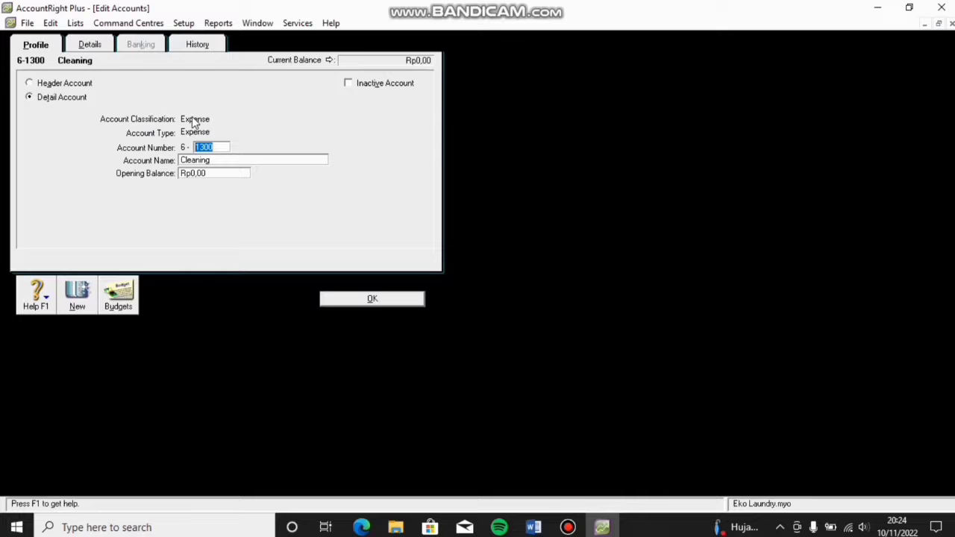
{"action": "key", "text": "Tab"}
{"action": "type", "text": "Beban Listrik"}
{"action": "key", "text": "Tab"}
{"action": "key", "text": "Tab"}
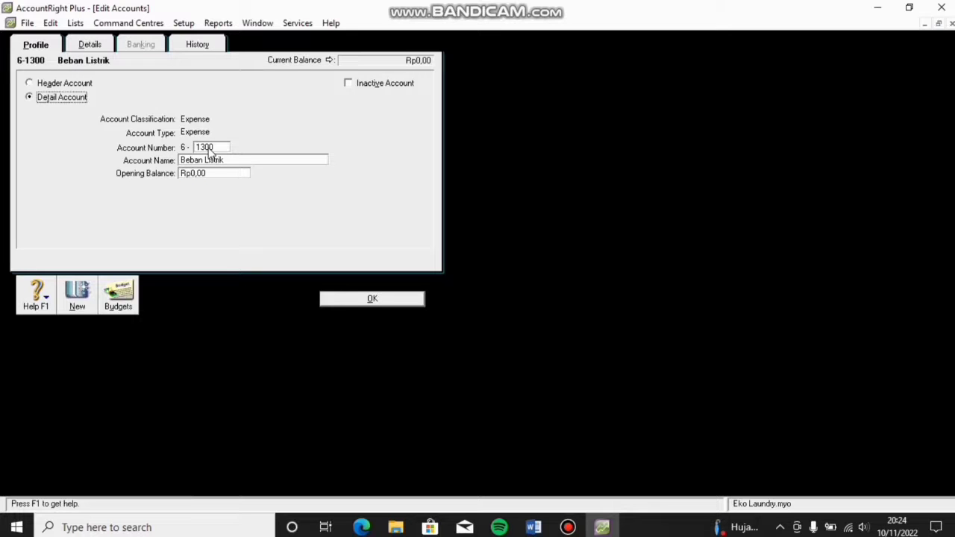
{"action": "left_click", "coordinate": [359, 297]}
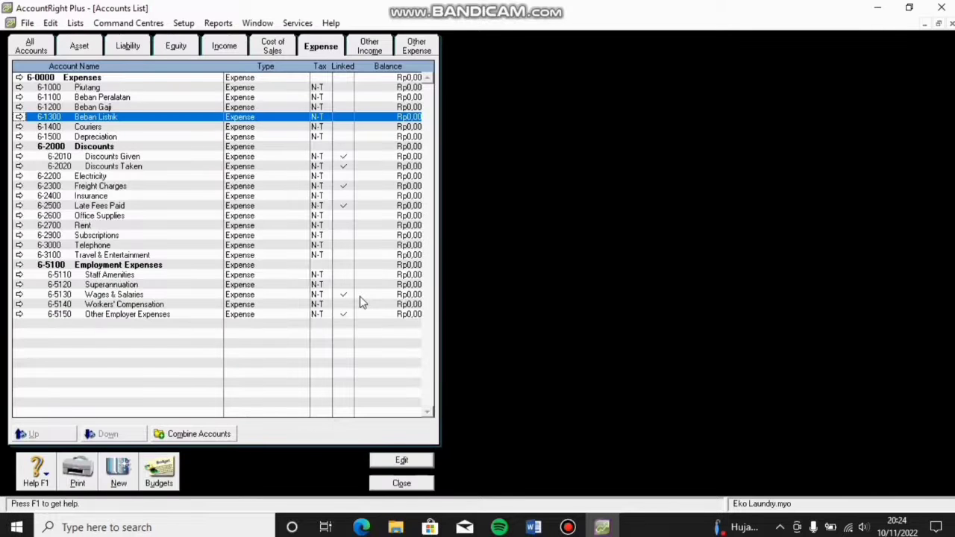
Step: Review the All Accounts, Liability, Income, Expense and Asset tabs, then close the Accounts List
{"action": "left_click", "coordinate": [29, 52]}
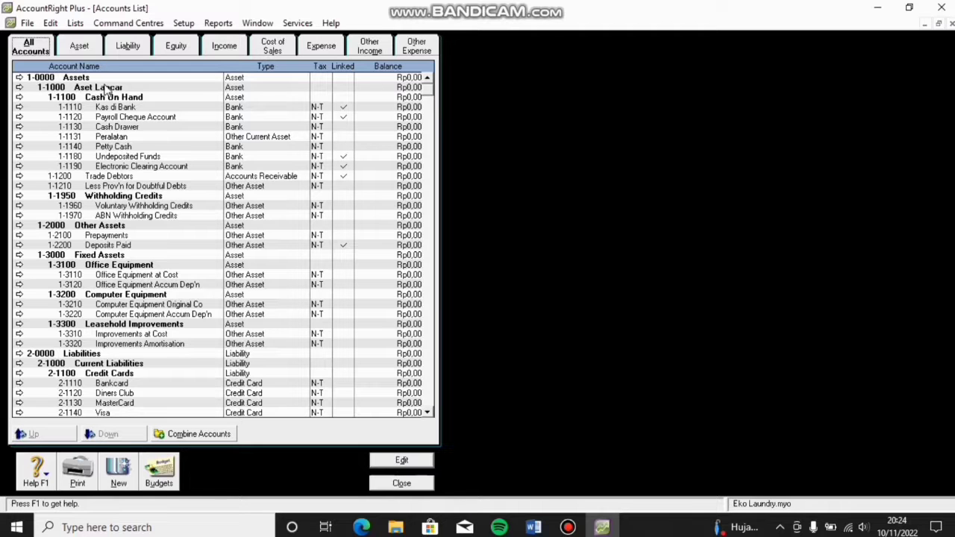
{"action": "left_click", "coordinate": [120, 48]}
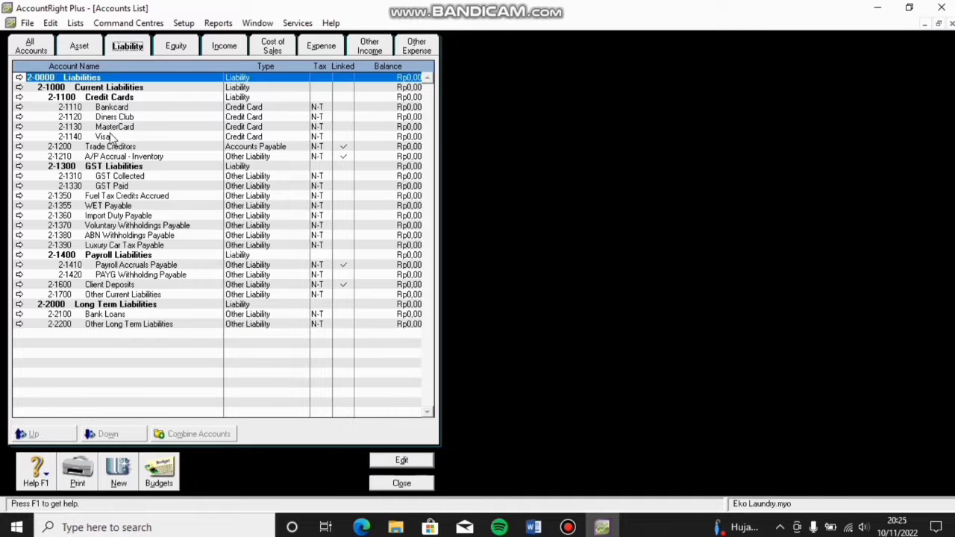
{"action": "left_click", "coordinate": [226, 52]}
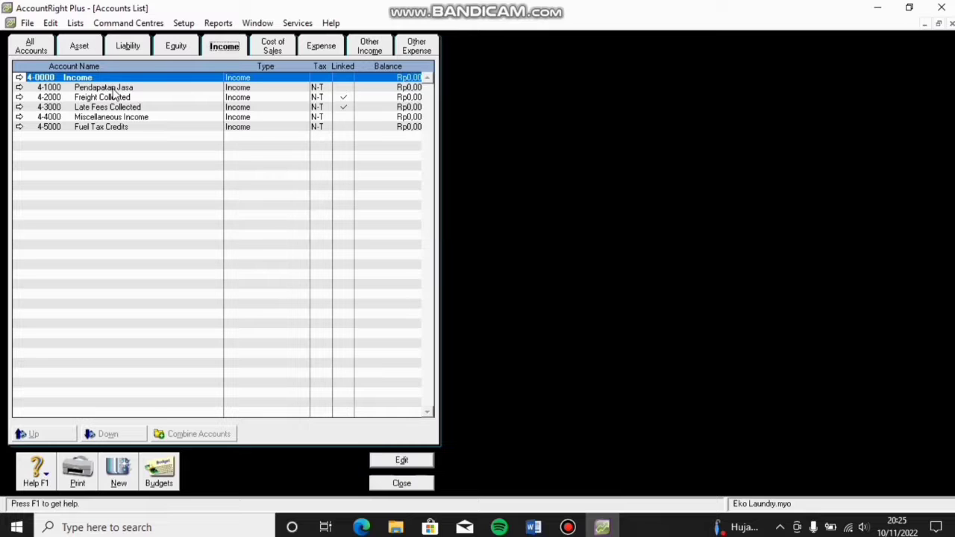
{"action": "left_click", "coordinate": [323, 48]}
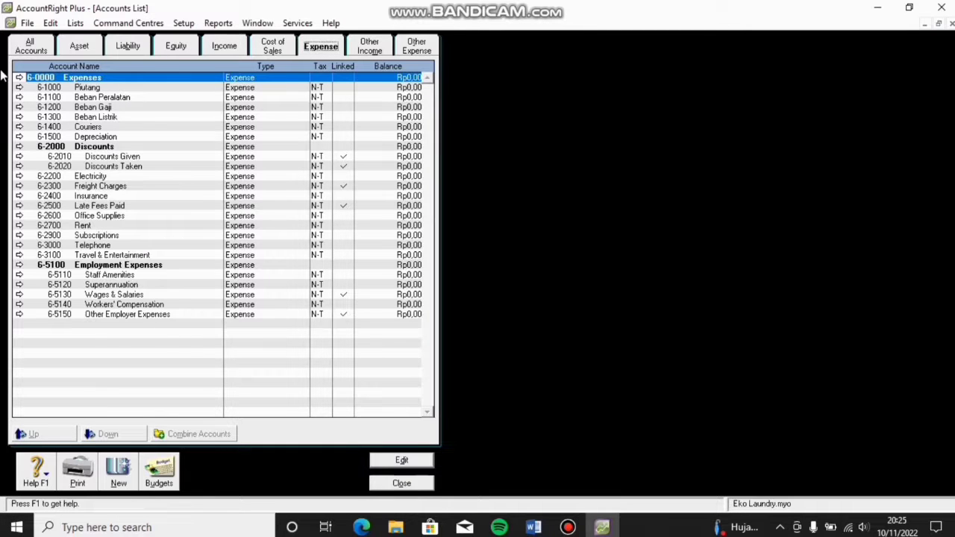
{"action": "left_click", "coordinate": [70, 45]}
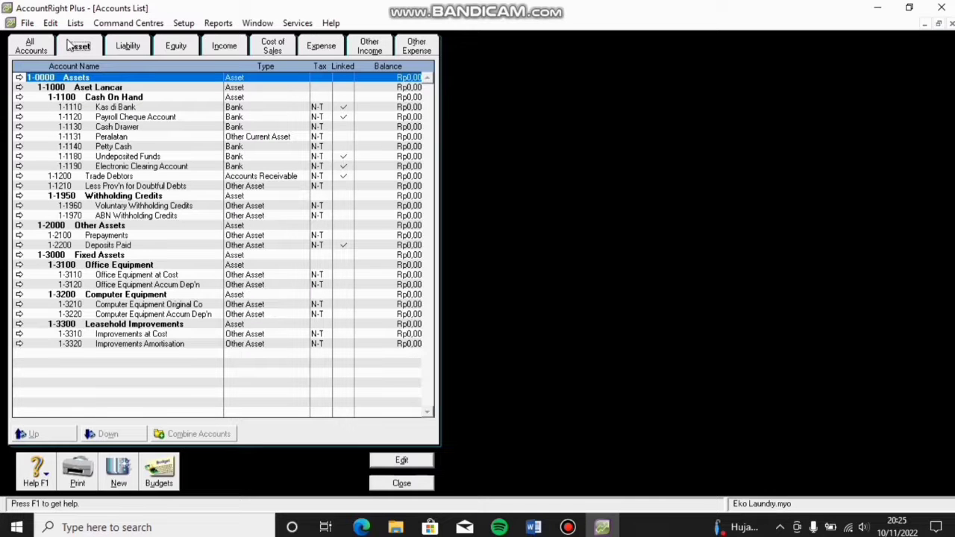
{"action": "left_click", "coordinate": [386, 485]}
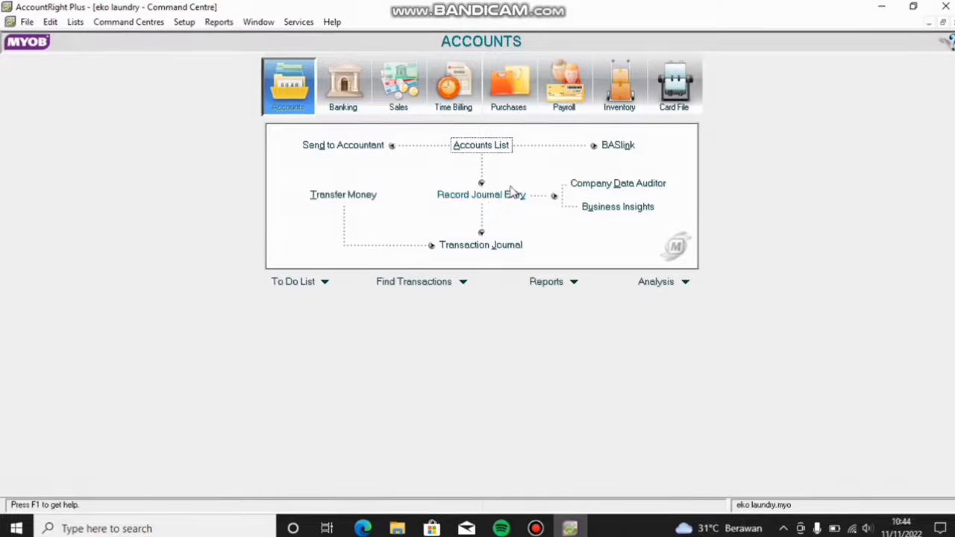
Step: Start general journal 1 with the memo 'Modal awal'
{"action": "left_click", "coordinate": [499, 199]}
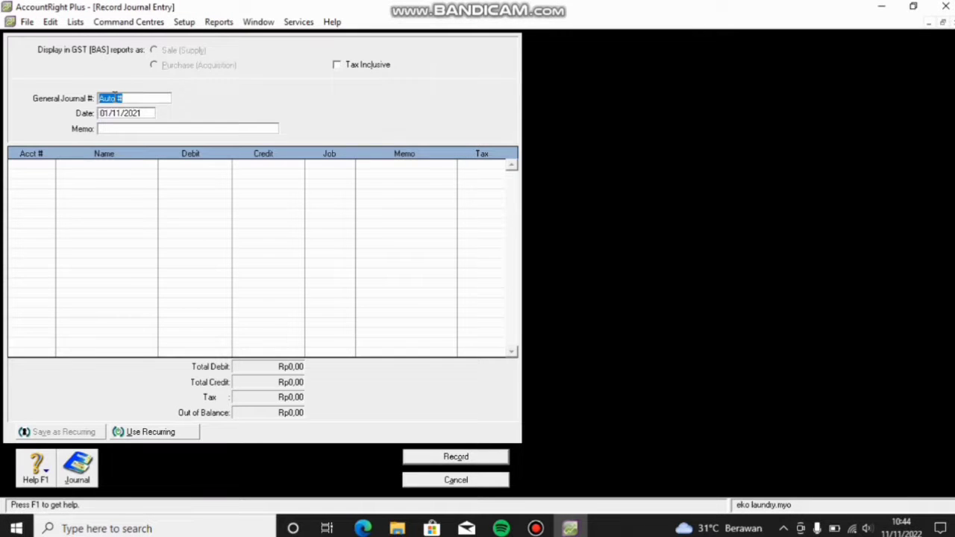
{"action": "key", "text": "BackSpace"}
{"action": "type", "text": "1"}
{"action": "left_click", "coordinate": [106, 129]}
{"action": "type", "text": "M"}
{"action": "key", "text": "BackSpace"}
{"action": "type", "text": "odal awal"}
Step: Debit Kas dibank Rp100.000.000 and Gedung Rp50.000.000 on the first two lines
{"action": "left_click", "coordinate": [51, 166]}
{"action": "left_click", "coordinate": [50, 166]}
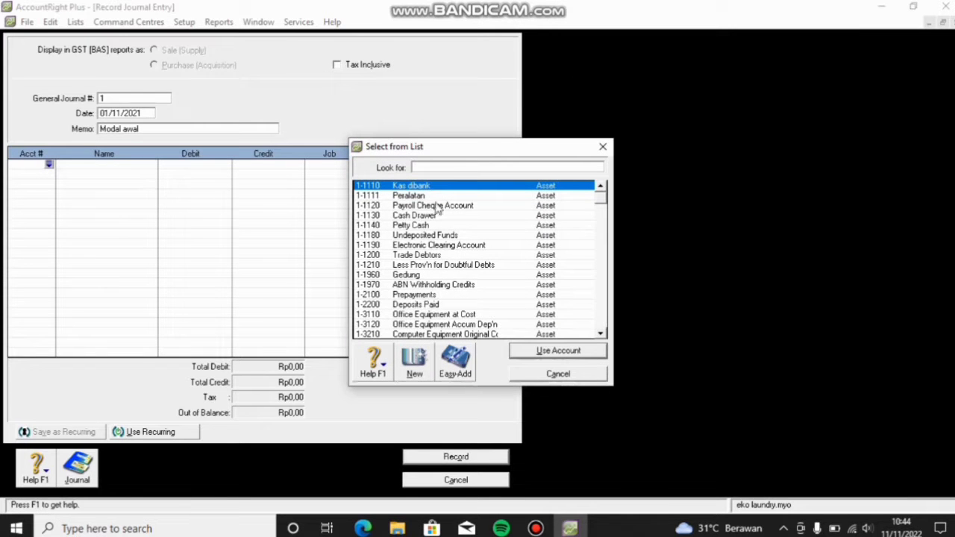
{"action": "left_click", "coordinate": [548, 351]}
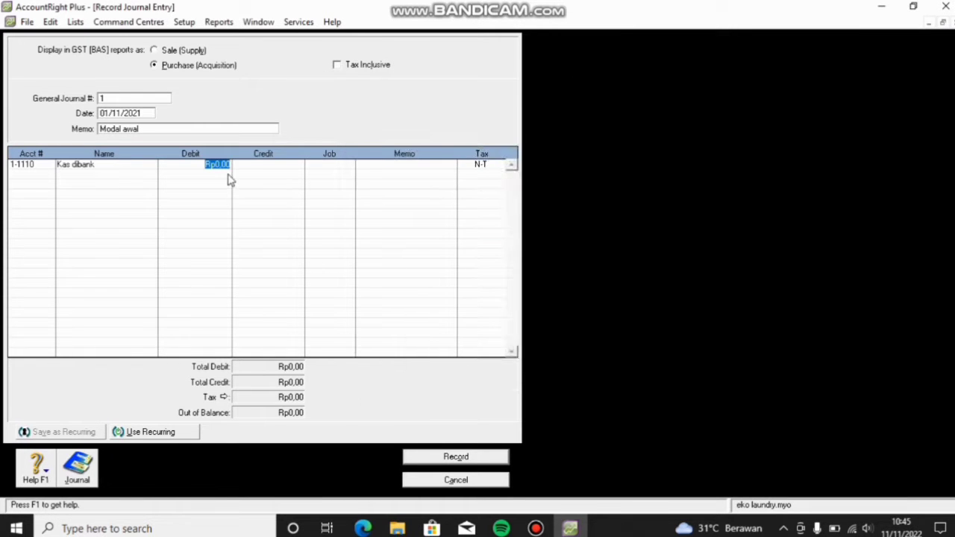
{"action": "type", "text": "100000000"}
{"action": "key", "text": "Return"}
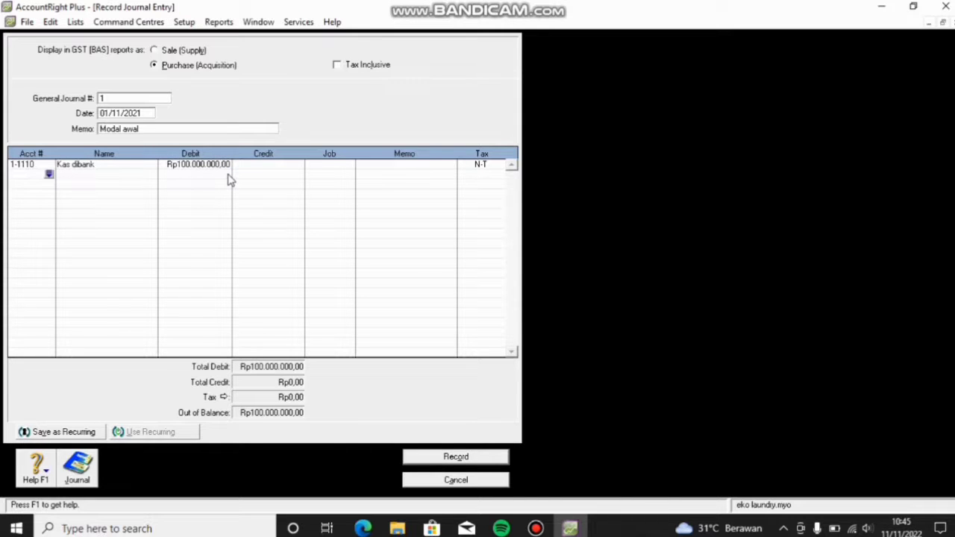
{"action": "left_click", "coordinate": [49, 176]}
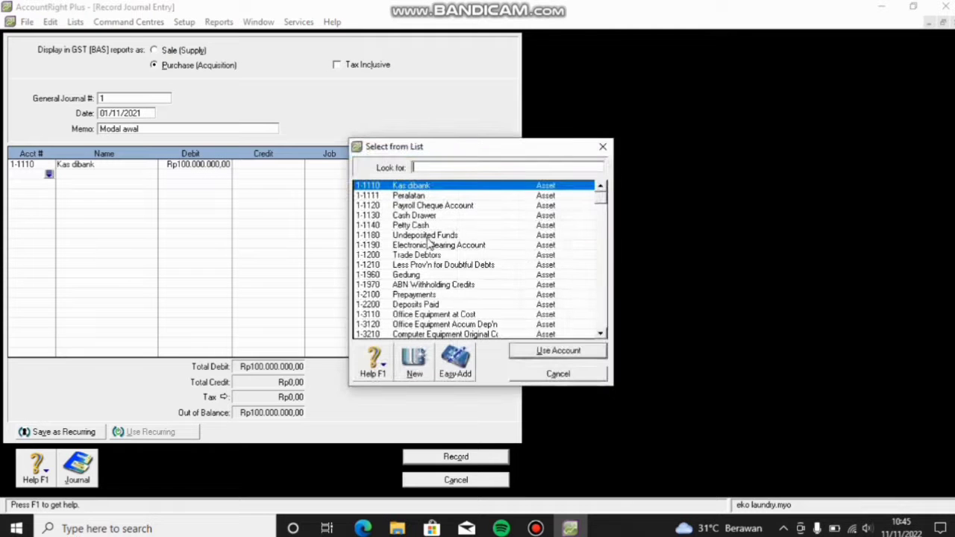
{"action": "left_click", "coordinate": [427, 275]}
{"action": "left_click", "coordinate": [550, 351]}
{"action": "type", "text": "50000000"}
{"action": "key", "text": "Return"}
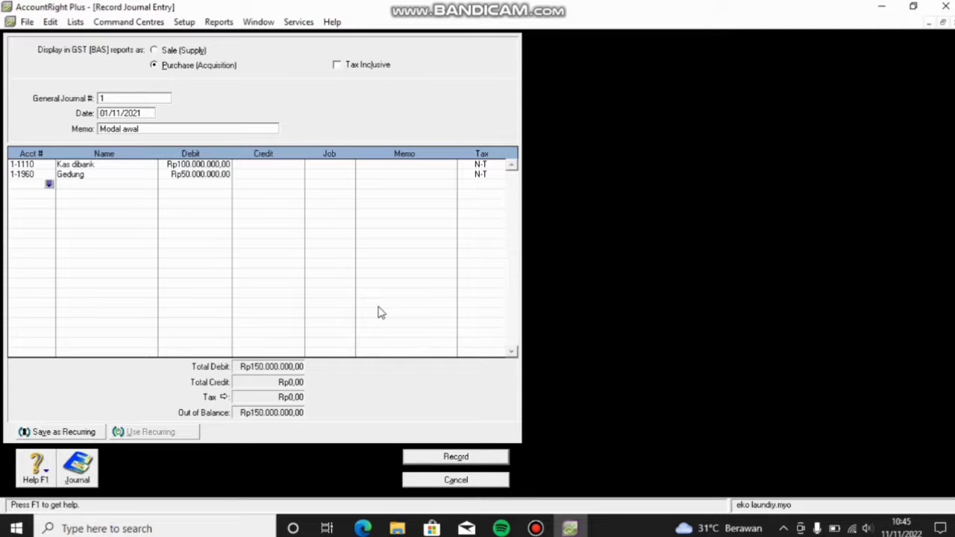
Step: Credit Modal Tuan Eko Rp150.000.000,00 and record the balanced Modal awal journal
{"action": "left_click", "coordinate": [49, 185]}
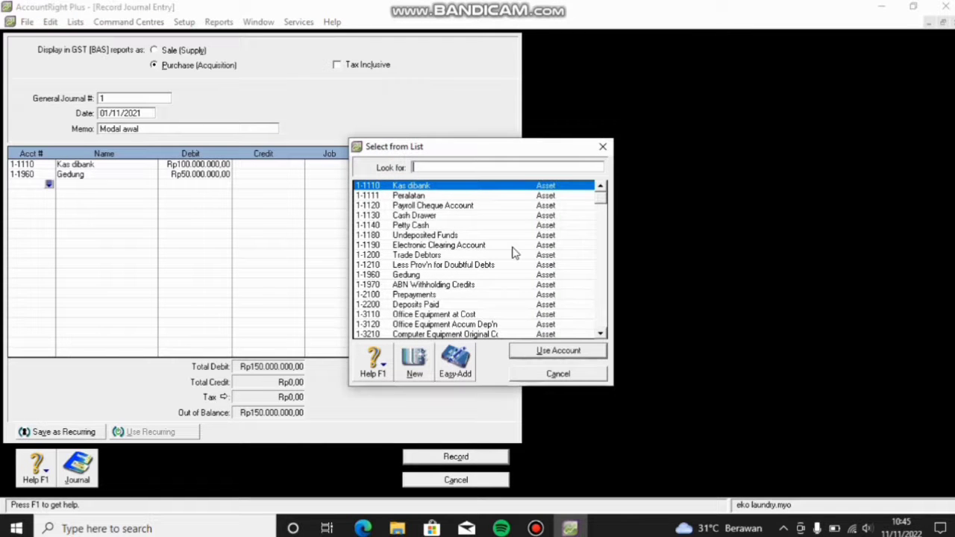
{"action": "scroll", "coordinate": [513, 254], "scroll_direction": "down", "scroll_amount": 5}
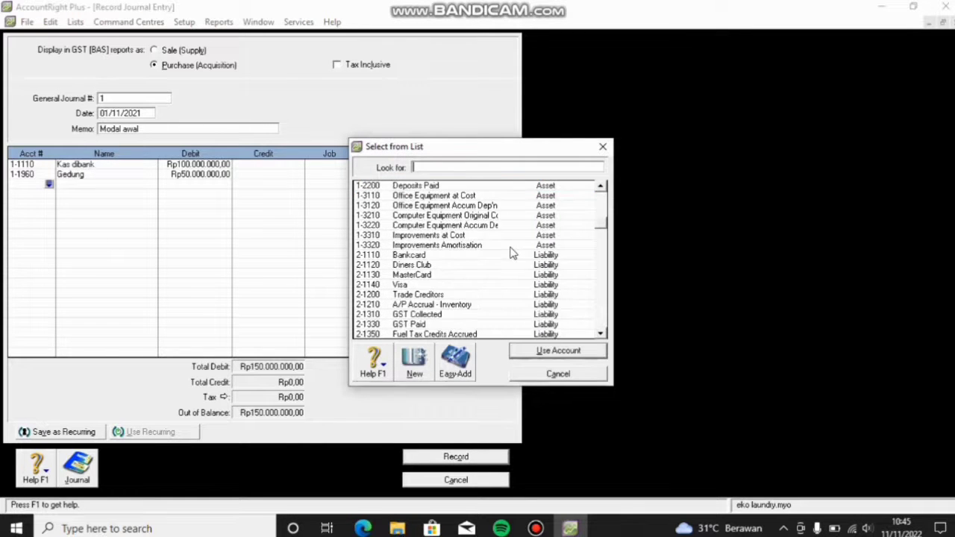
{"action": "scroll", "coordinate": [513, 253], "scroll_direction": "down", "scroll_amount": 3}
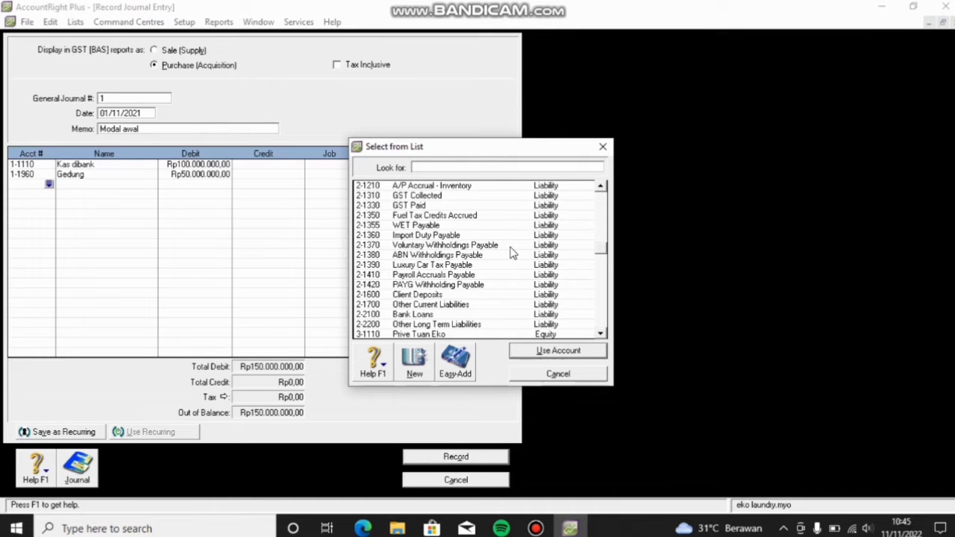
{"action": "scroll", "coordinate": [513, 253], "scroll_direction": "down", "scroll_amount": 1}
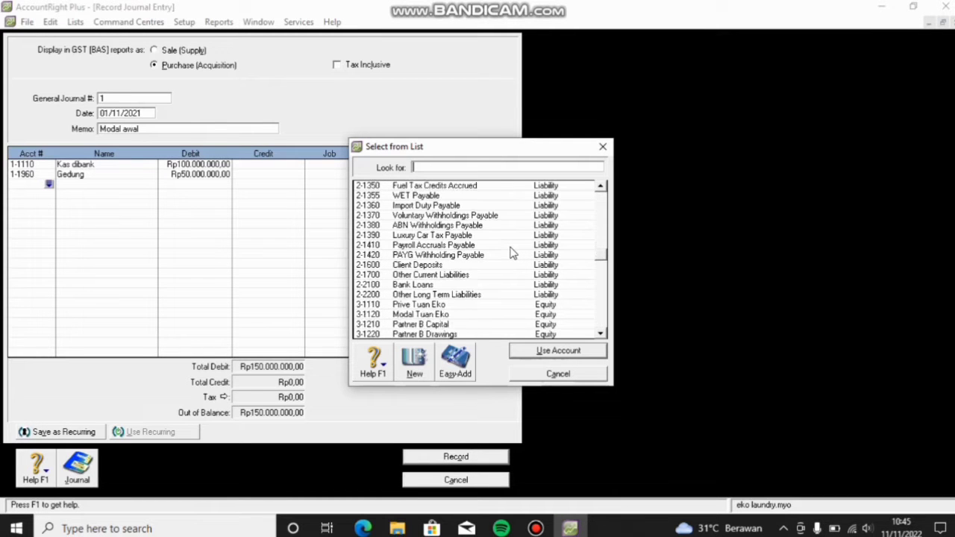
{"action": "left_click", "coordinate": [472, 316]}
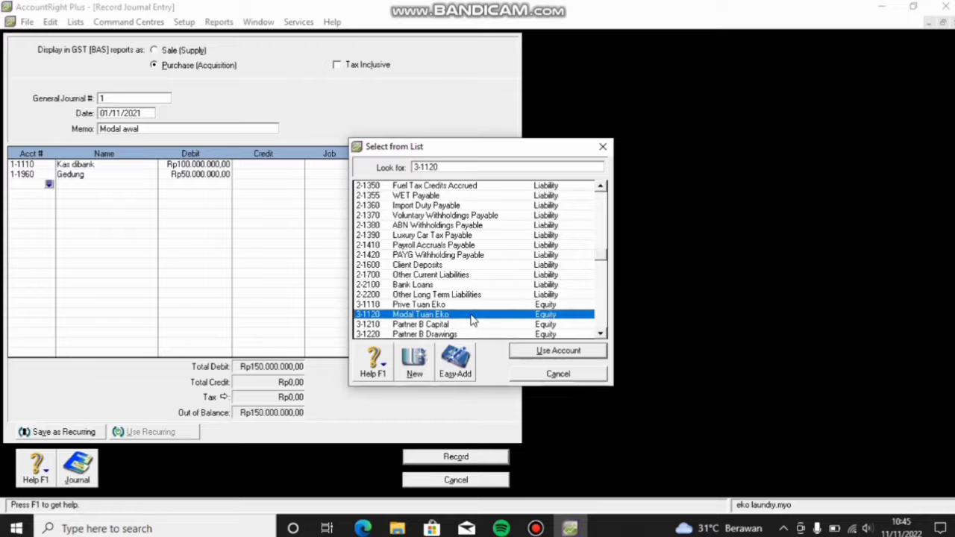
{"action": "left_click", "coordinate": [568, 352]}
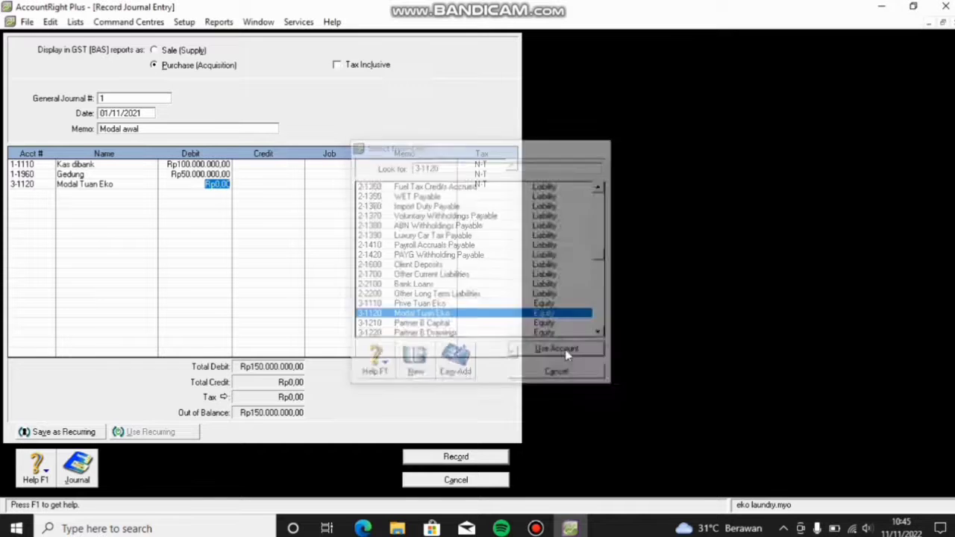
{"action": "left_click", "coordinate": [256, 188]}
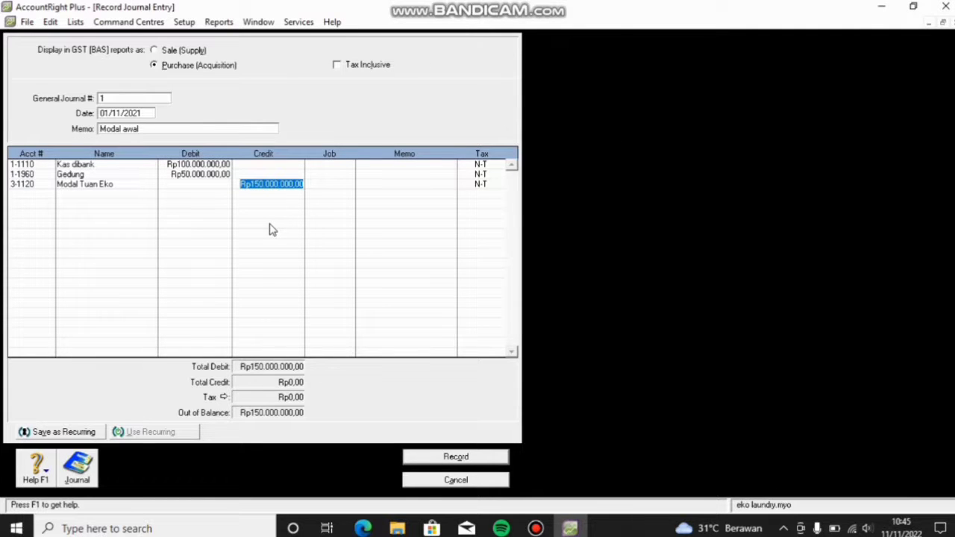
{"action": "key", "text": "Return"}
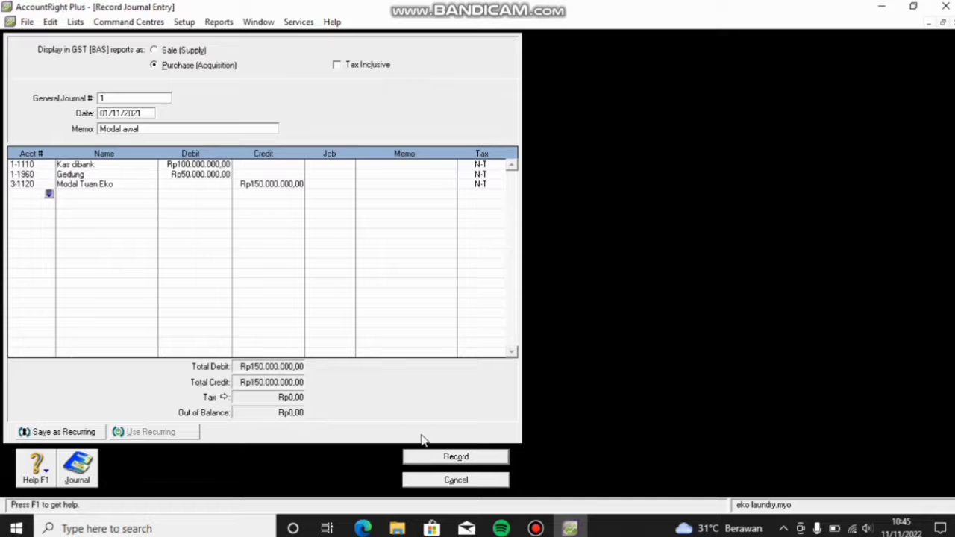
{"action": "left_click", "coordinate": [428, 458]}
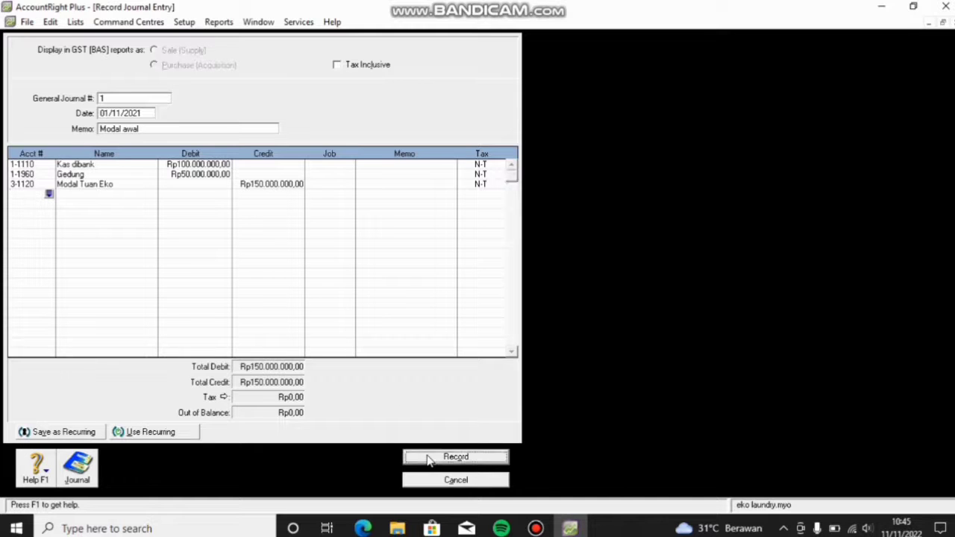
Step: Set journal number 2, date 03/11/2021, and memo 'Pembelian Mesin Cuci'
{"action": "left_click", "coordinate": [136, 99]}
{"action": "key", "text": "BackSpace"}
{"action": "type", "text": "2"}
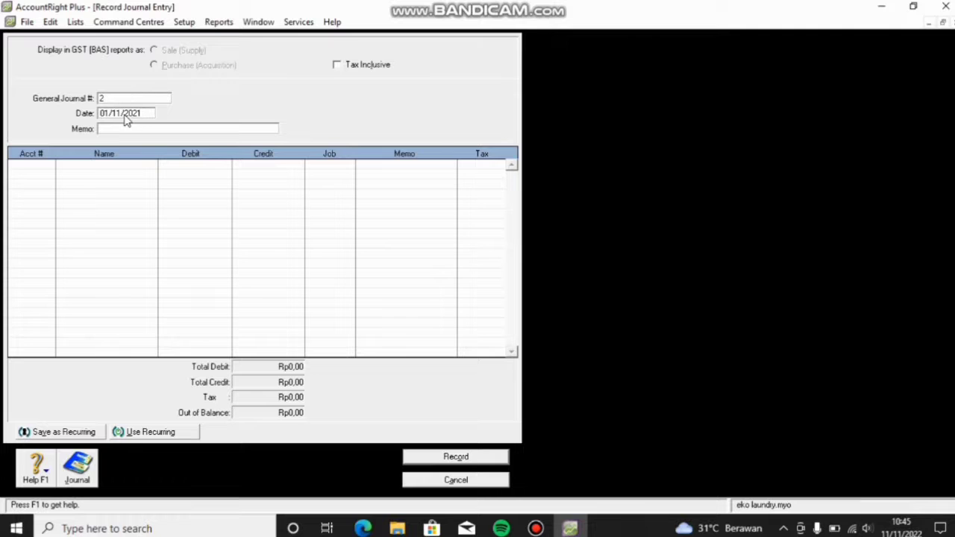
{"action": "left_click", "coordinate": [110, 118]}
{"action": "key", "text": "BackSpace"}
{"action": "type", "text": "3"}
{"action": "left_click", "coordinate": [118, 128]}
{"action": "type", "text": "Pembelian Mesin Cuci"}
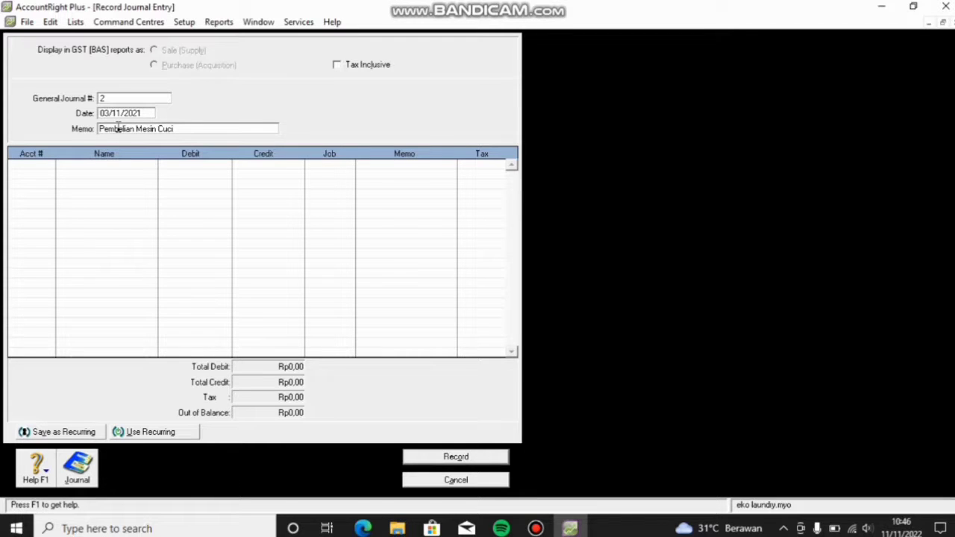
Step: Debit Peralatan and credit Kas dibank Rp10.000.000,00, then record the journal
{"action": "left_click", "coordinate": [40, 164]}
{"action": "left_click", "coordinate": [49, 163]}
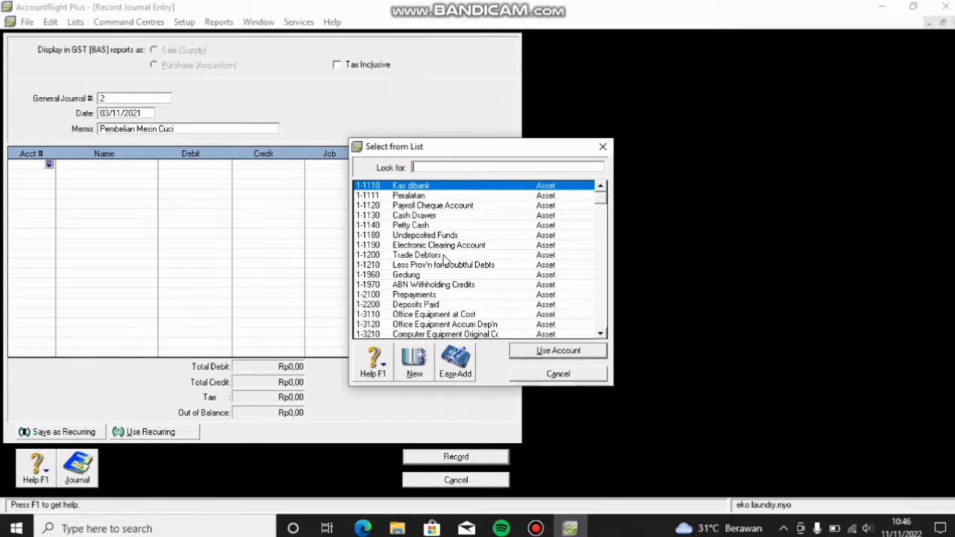
{"action": "double_click", "coordinate": [416, 196]}
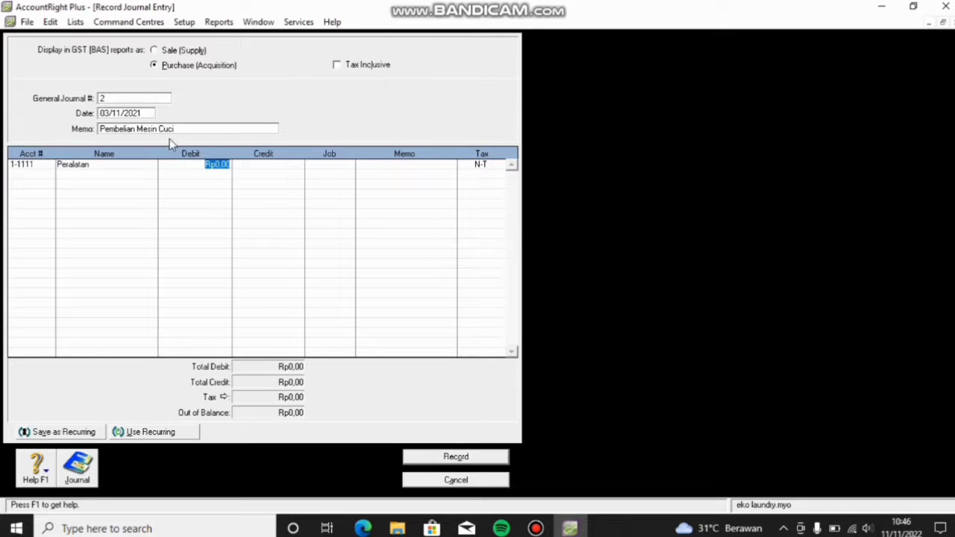
{"action": "key", "text": "BackSpace"}
{"action": "type", "text": "10000000"}
{"action": "key", "text": "Return"}
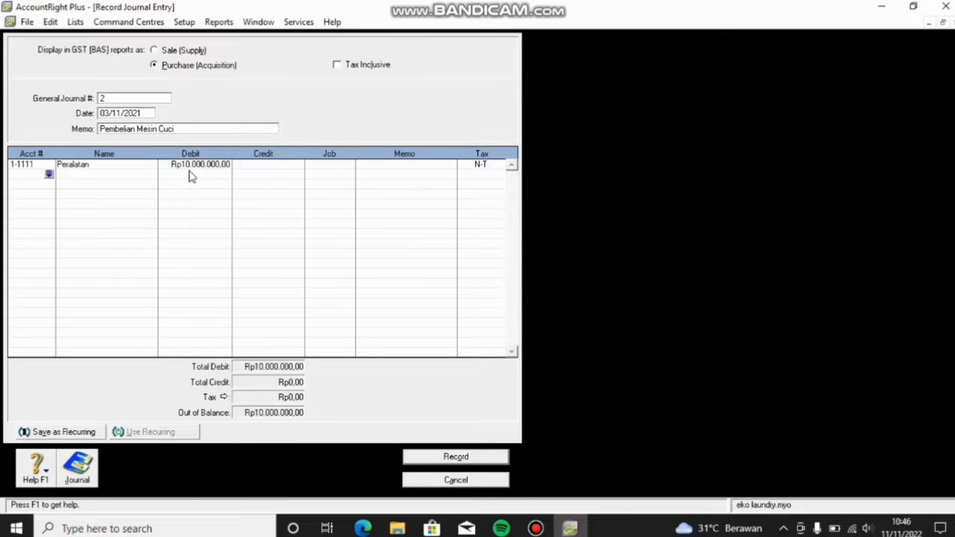
{"action": "left_click", "coordinate": [48, 174]}
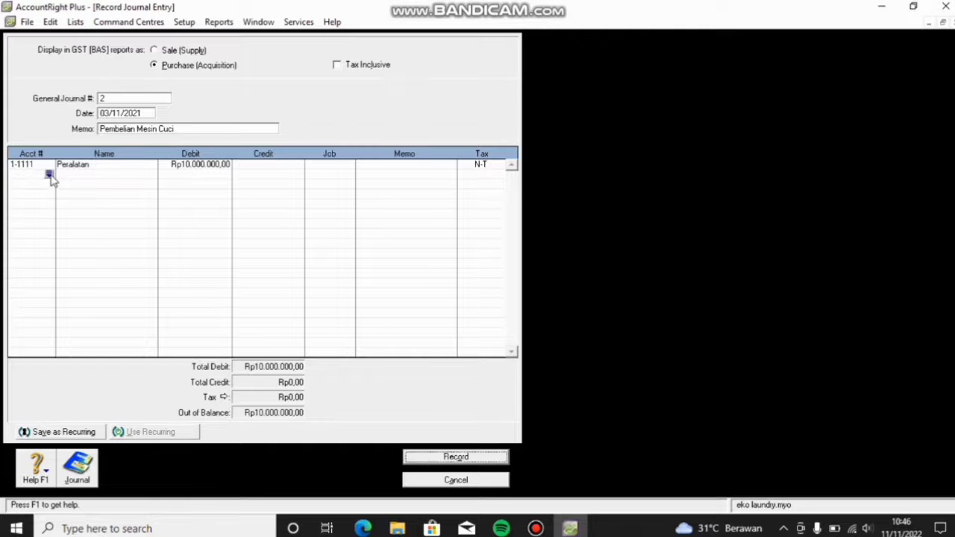
{"action": "left_click", "coordinate": [567, 350]}
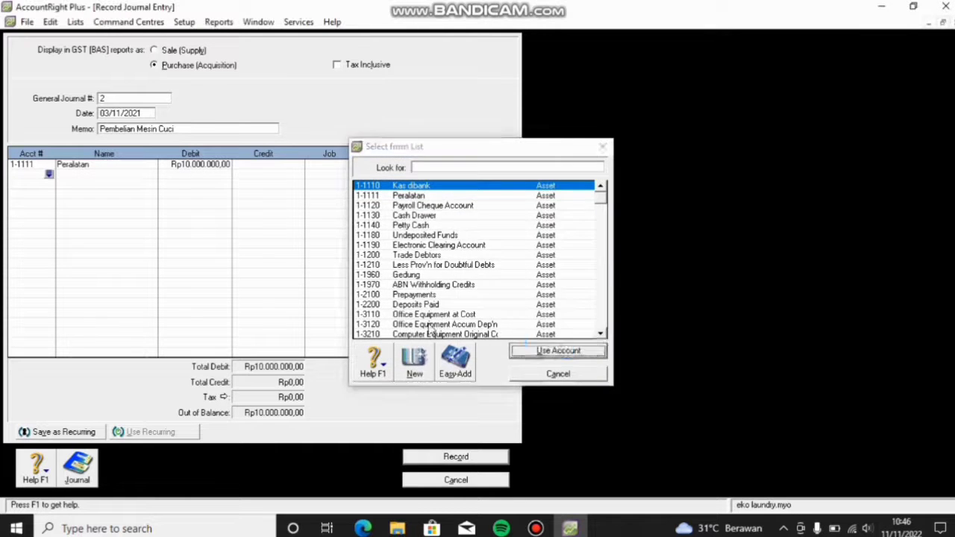
{"action": "left_click", "coordinate": [262, 175]}
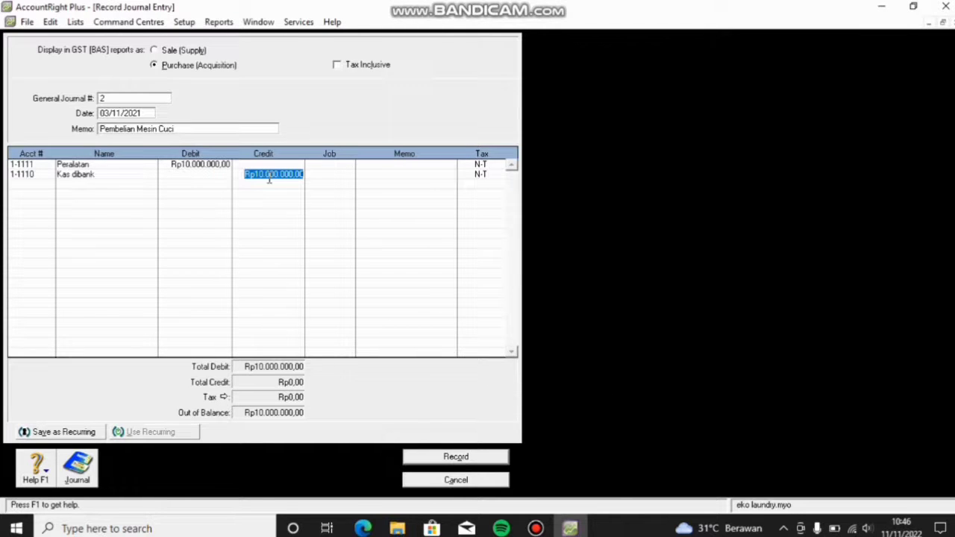
{"action": "key", "text": "Return"}
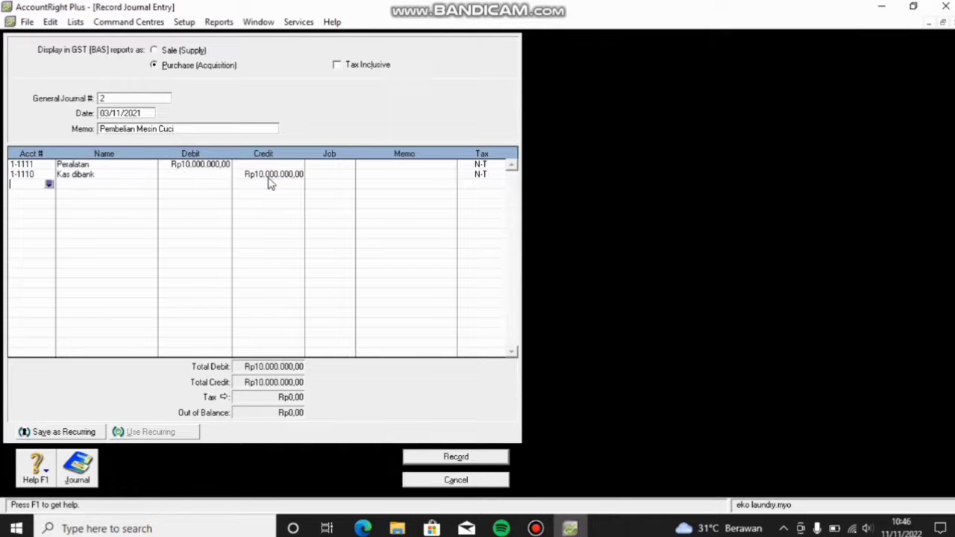
{"action": "left_click", "coordinate": [441, 460]}
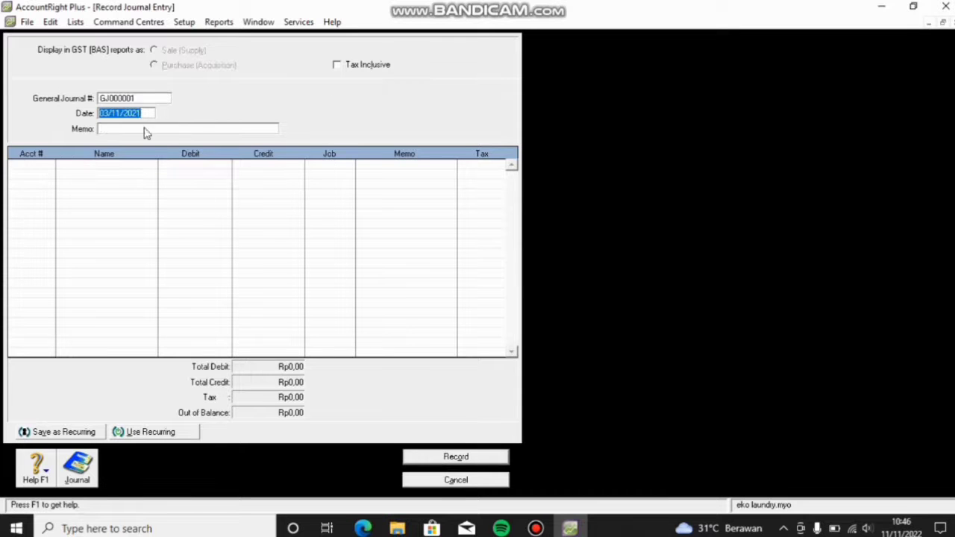
Step: Set journal number 3, date 07/11/2021, and memo 'Menerima Pembayaran'
{"action": "left_click", "coordinate": [129, 98]}
{"action": "type", "text": "3"}
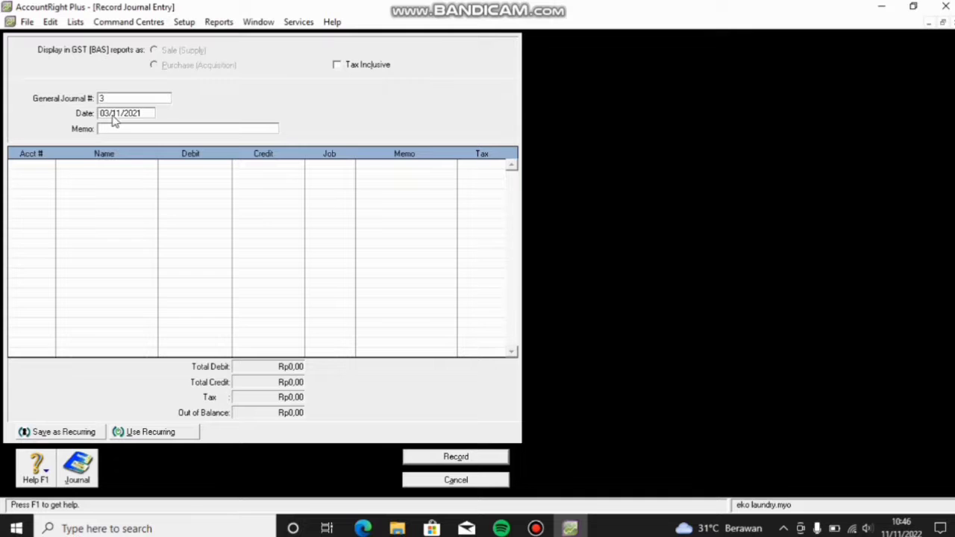
{"action": "key", "text": "Tab"}
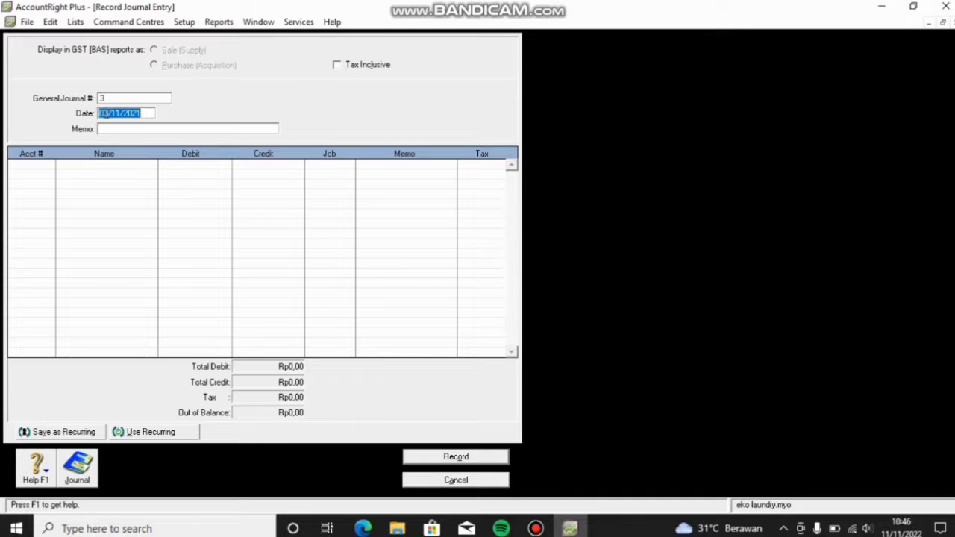
{"action": "left_click", "coordinate": [106, 113]}
{"action": "key", "text": "BackSpace"}
{"action": "type", "text": "7"}
{"action": "left_click", "coordinate": [105, 129]}
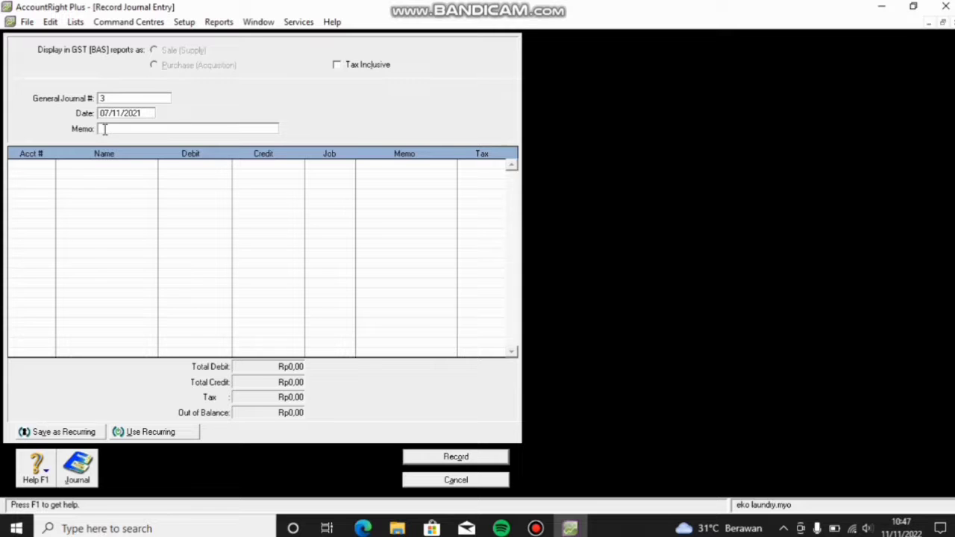
{"action": "type", "text": "Menerima Pembayarab"}
{"action": "key", "text": "BackSpace"}
{"action": "type", "text": "n"}
Step: Debit Kas dibank Rp500.000 on the first journal line
{"action": "left_click", "coordinate": [34, 165]}
{"action": "left_click", "coordinate": [48, 164]}
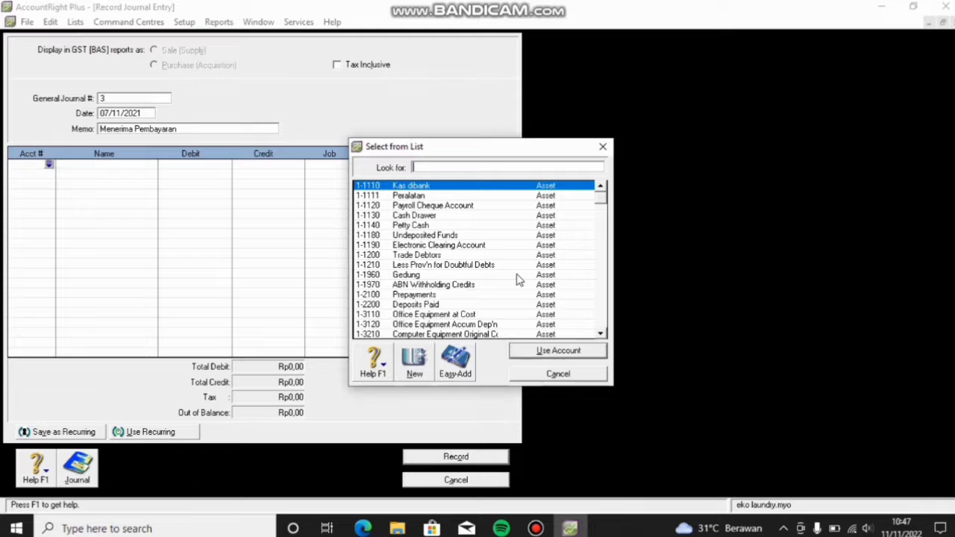
{"action": "left_click", "coordinate": [544, 349]}
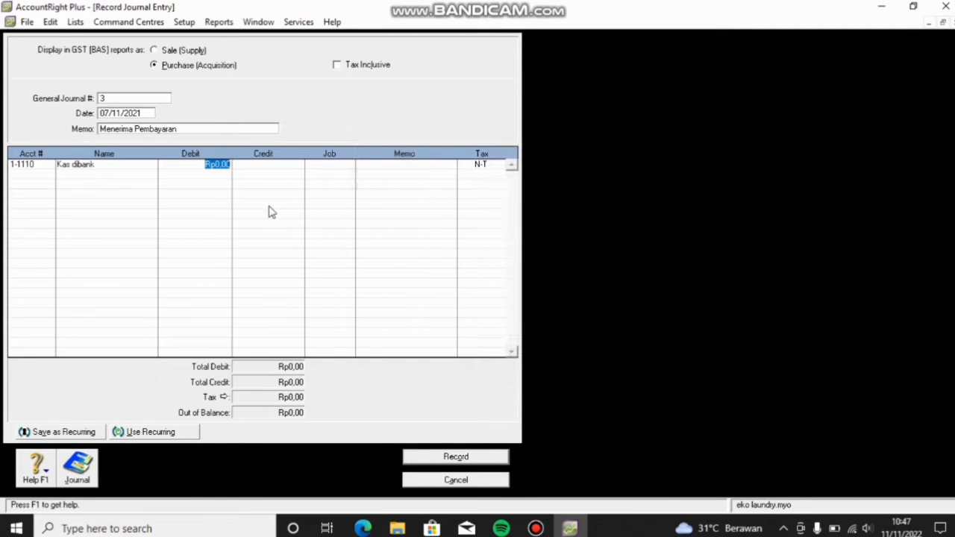
{"action": "key", "text": "BackSpace"}
{"action": "type", "text": "500.000"}
{"action": "key", "text": "Return"}
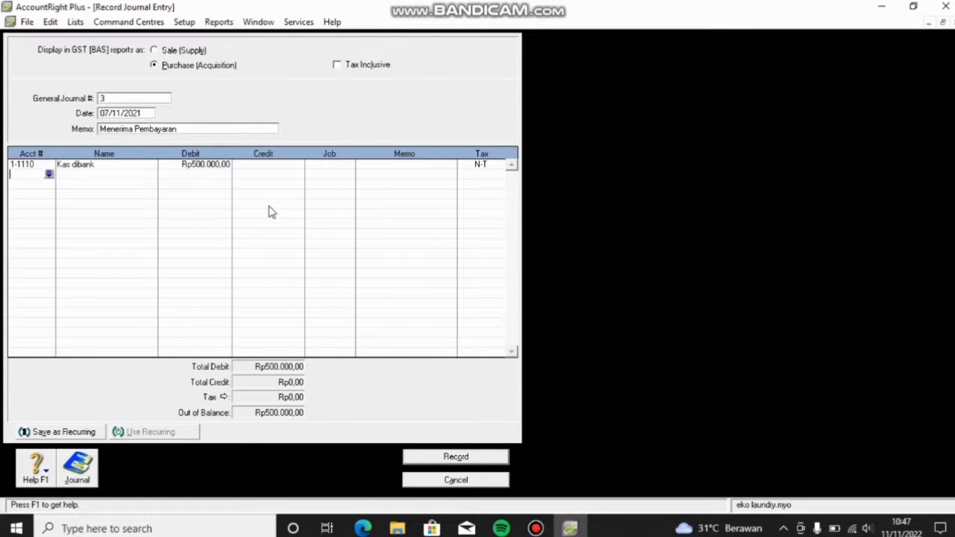
Step: Credit Pendapatan Jasa Rp500.000 on the second line to balance the journal
{"action": "left_click", "coordinate": [49, 174]}
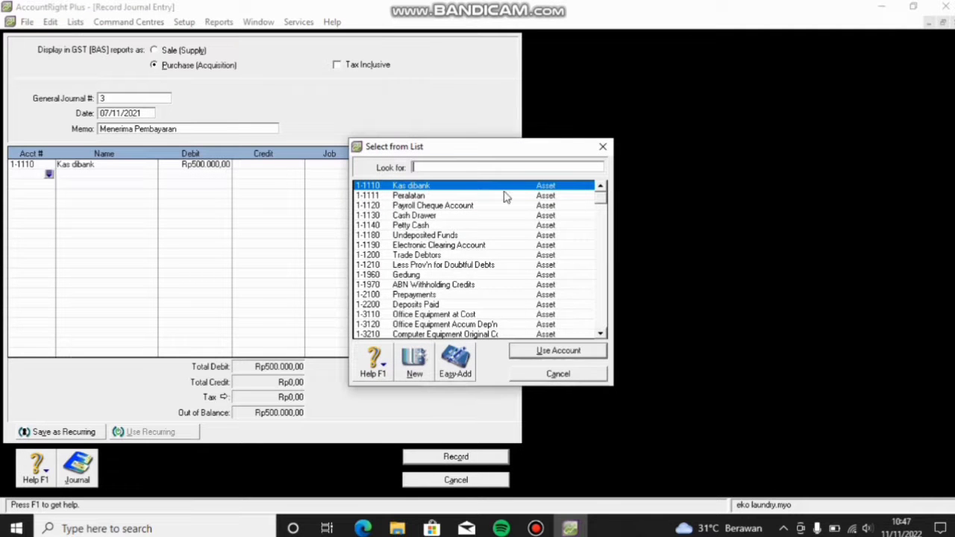
{"action": "scroll", "coordinate": [502, 199], "scroll_direction": "down", "scroll_amount": 4}
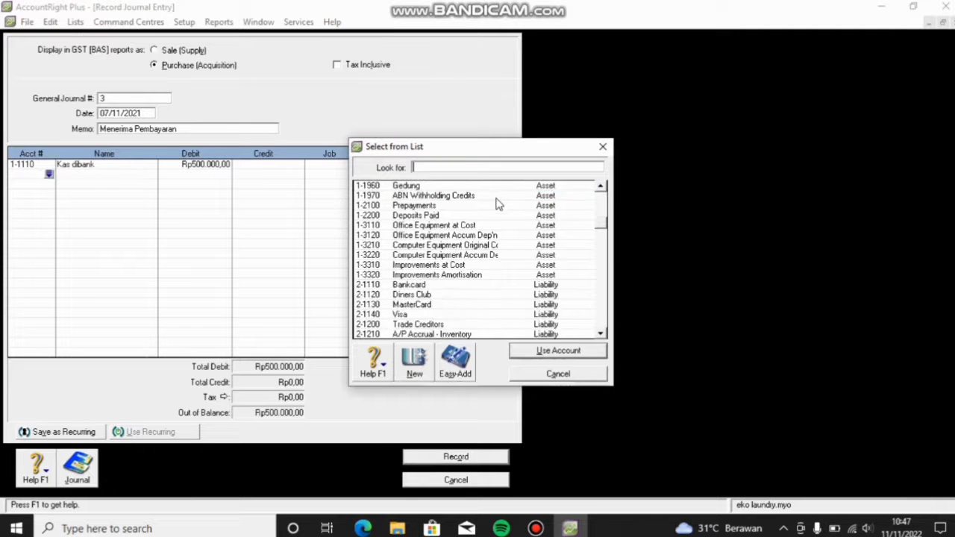
{"action": "scroll", "coordinate": [489, 234], "scroll_direction": "down", "scroll_amount": 2}
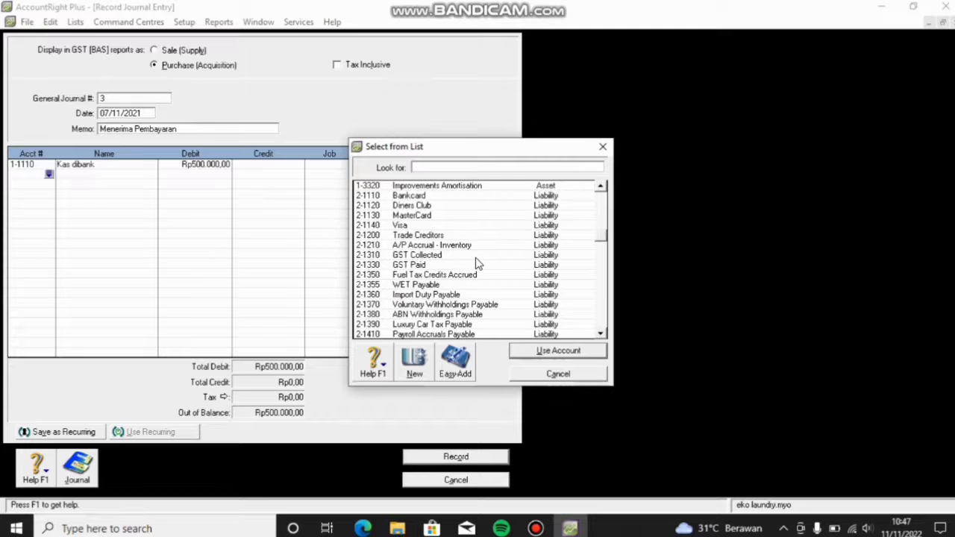
{"action": "scroll", "coordinate": [477, 263], "scroll_direction": "down", "scroll_amount": 3}
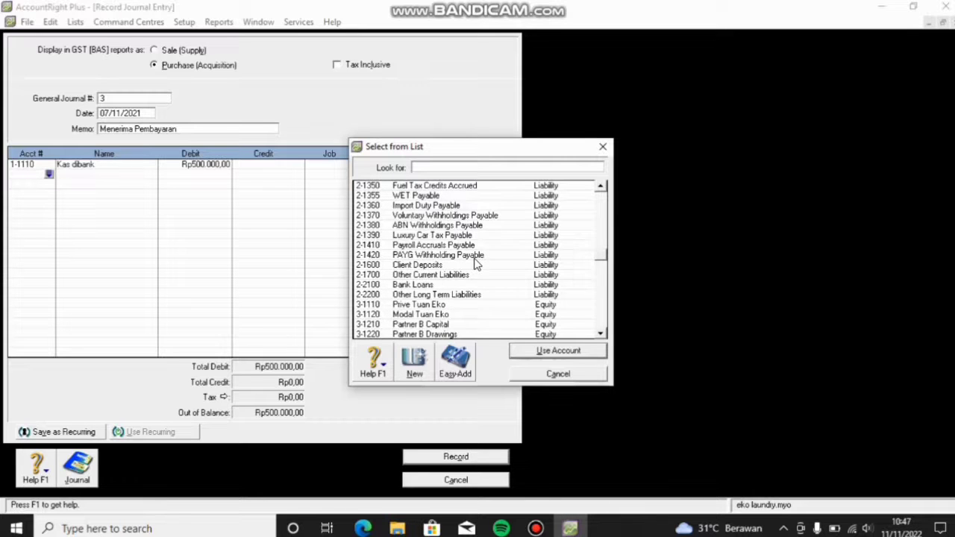
{"action": "scroll", "coordinate": [476, 263], "scroll_direction": "down", "scroll_amount": 2}
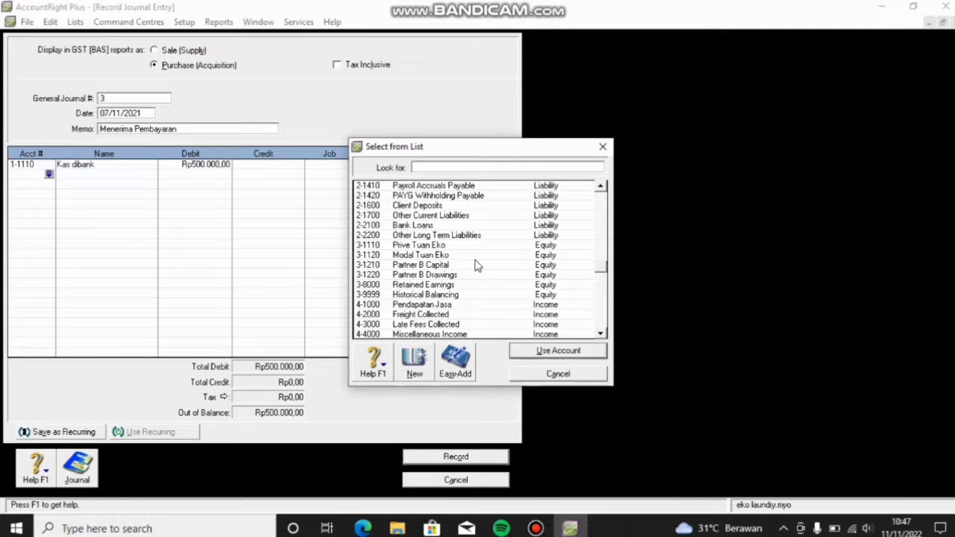
{"action": "left_click", "coordinate": [455, 306]}
{"action": "left_click", "coordinate": [531, 351]}
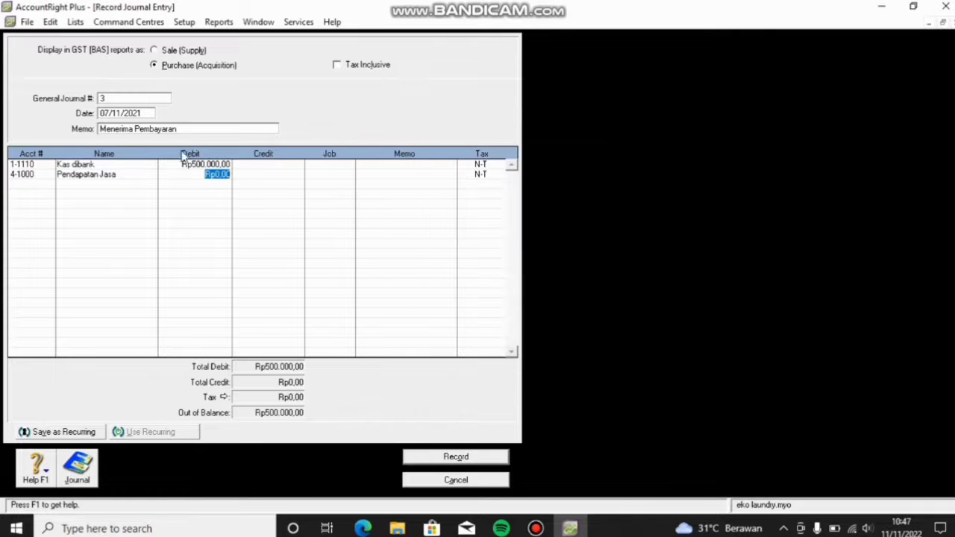
{"action": "left_click", "coordinate": [256, 177]}
{"action": "key", "text": "Return"}
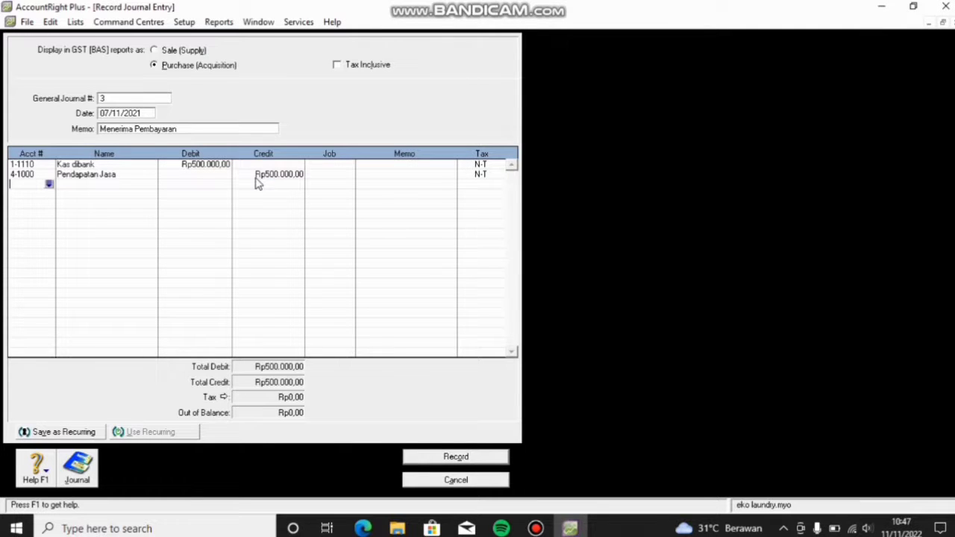
Step: Record journal 3, then set journal 4 dated 10/11/2021 with memo 'Menerima Piutang'
{"action": "left_click", "coordinate": [472, 457]}
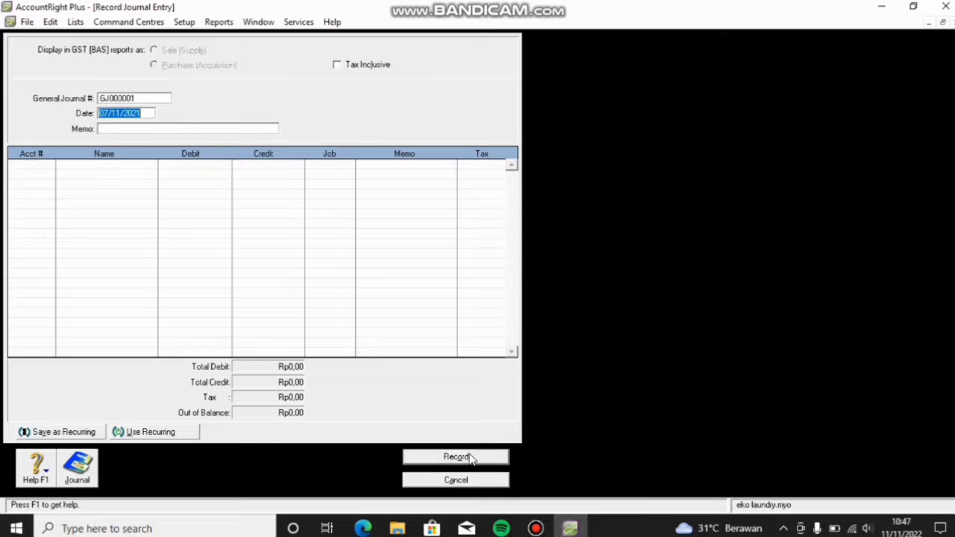
{"action": "left_click", "coordinate": [134, 99]}
{"action": "type", "text": "4"}
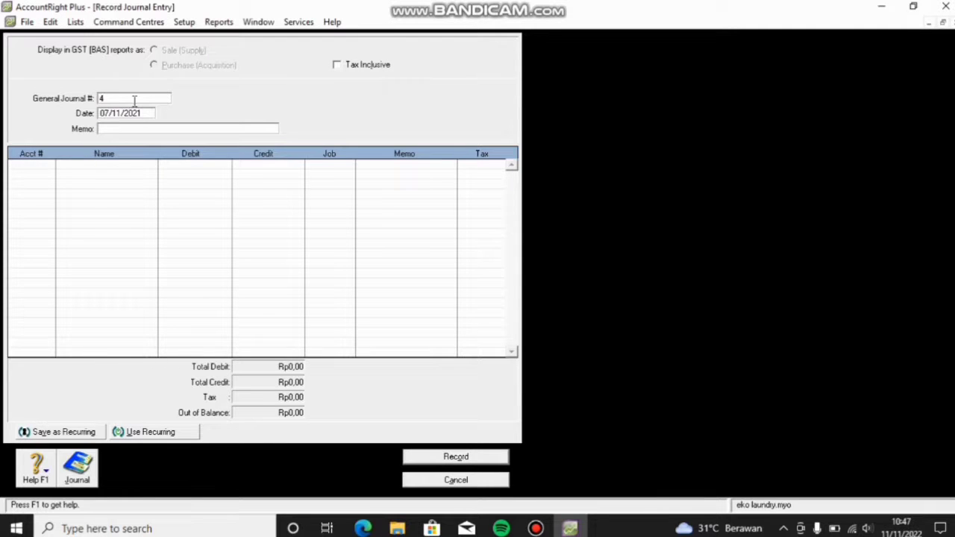
{"action": "left_click", "coordinate": [107, 110]}
{"action": "left_click", "coordinate": [107, 111]}
{"action": "key", "text": "BackSpace"}
{"action": "key", "text": "BackSpace"}
{"action": "type", "text": "10"}
{"action": "left_click", "coordinate": [106, 130]}
{"action": "type", "text": "MS"}
{"action": "type", "text": "sin"}
{"action": "type", "text": "ima"}
{"action": "type", "text": " Piutan"}
{"action": "type", "text": "g"}
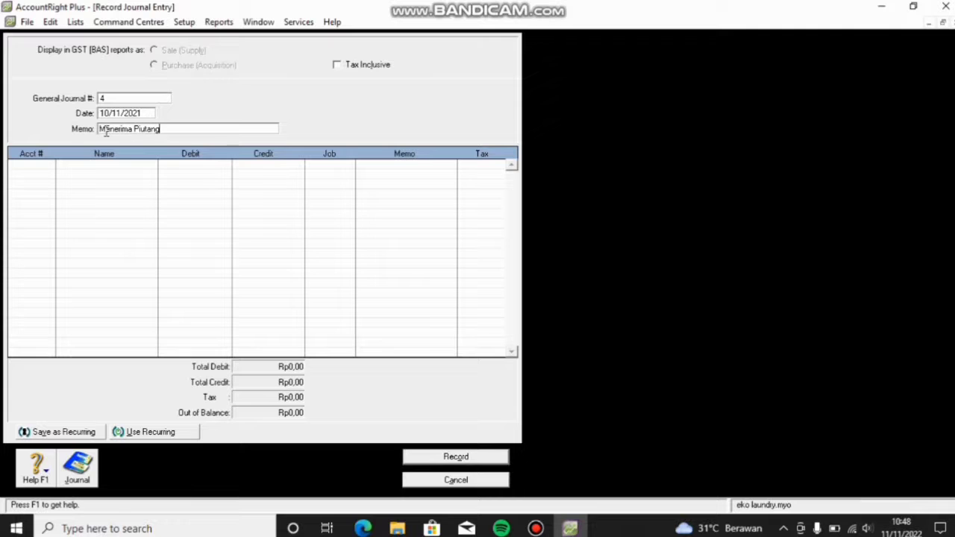
Step: Debit Kas dibank Rp1.500.000 on the first journal line
{"action": "left_click", "coordinate": [43, 169]}
{"action": "left_click", "coordinate": [48, 165]}
{"action": "left_click", "coordinate": [565, 349]}
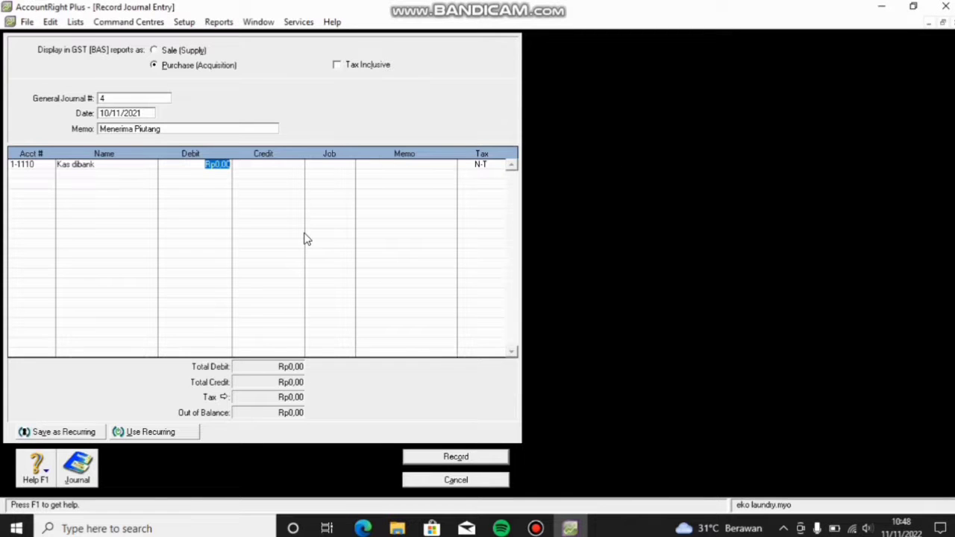
{"action": "type", "text": "1.5"}
{"action": "type", "text": "00."}
{"action": "type", "text": "00"}
{"action": "type", "text": "0"}
{"action": "key", "text": "Tab"}
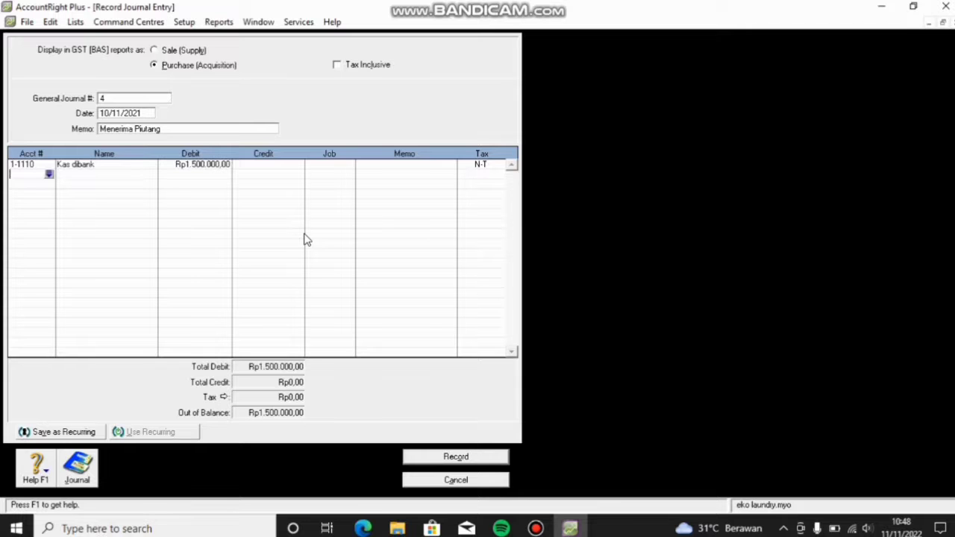
Step: Add Piutang (6-1000) as the second journal line
{"action": "left_click", "coordinate": [48, 173]}
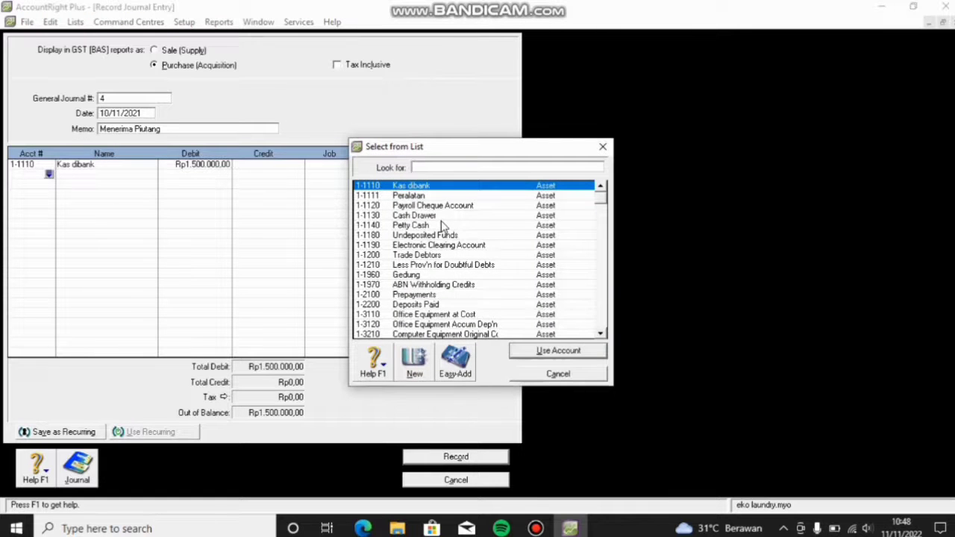
{"action": "scroll", "coordinate": [443, 226], "scroll_direction": "down", "scroll_amount": 2}
{"action": "scroll", "coordinate": [442, 226], "scroll_direction": "down", "scroll_amount": 2}
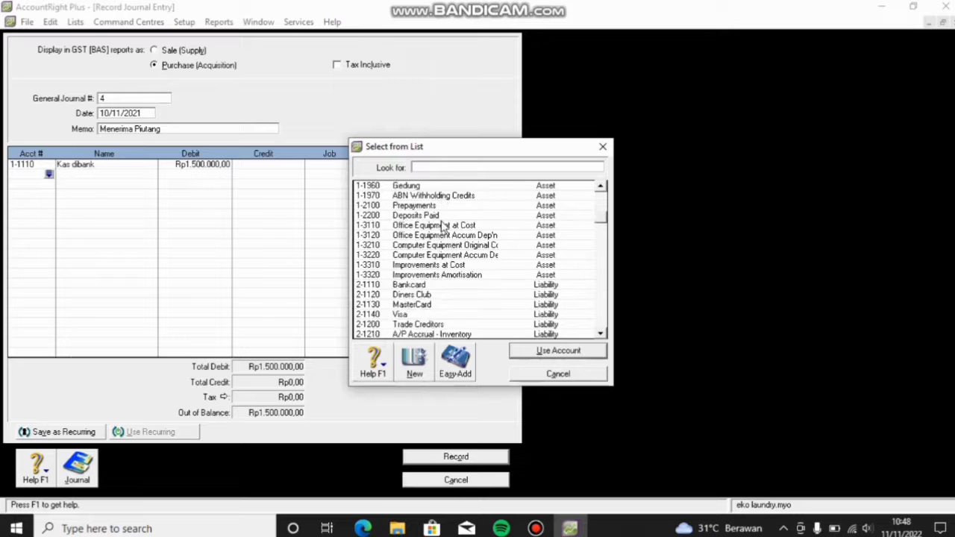
{"action": "scroll", "coordinate": [442, 226], "scroll_direction": "down", "scroll_amount": 1}
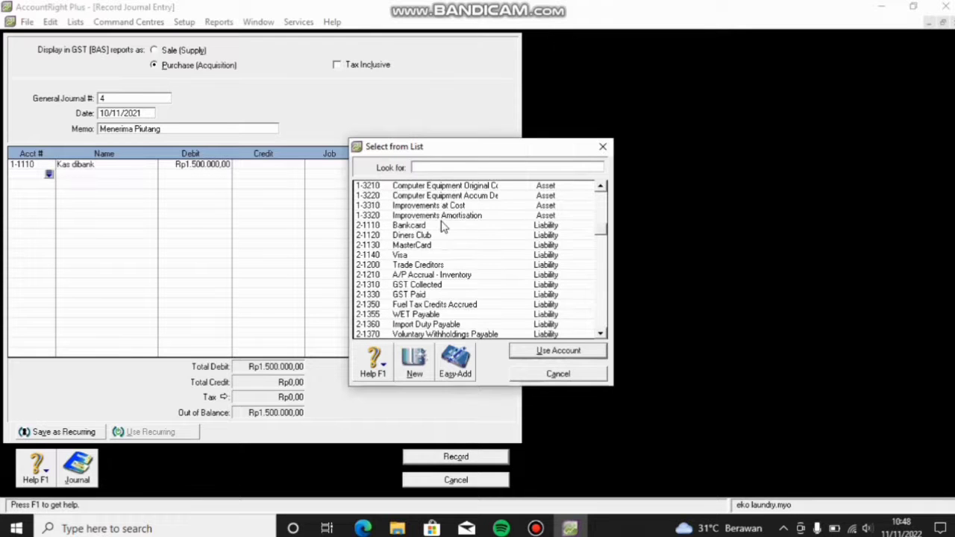
{"action": "scroll", "coordinate": [443, 226], "scroll_direction": "down", "scroll_amount": 1}
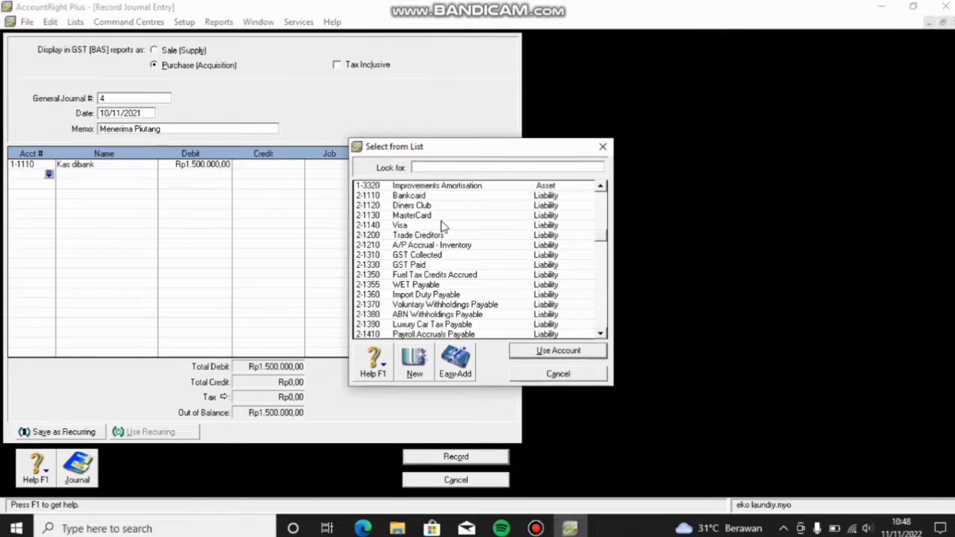
{"action": "scroll", "coordinate": [443, 226], "scroll_direction": "down", "scroll_amount": 1}
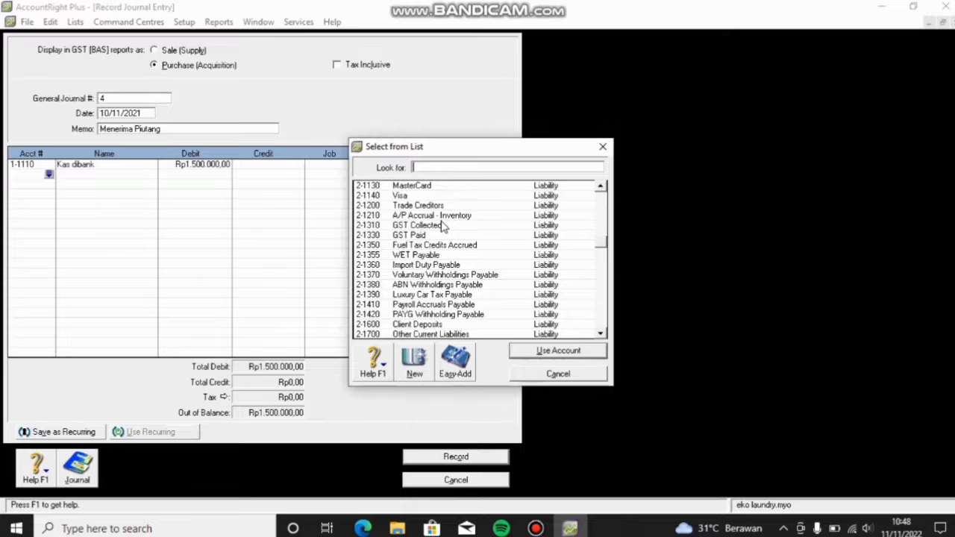
{"action": "scroll", "coordinate": [443, 226], "scroll_direction": "down", "scroll_amount": 2}
{"action": "scroll", "coordinate": [443, 226], "scroll_direction": "down", "scroll_amount": 3}
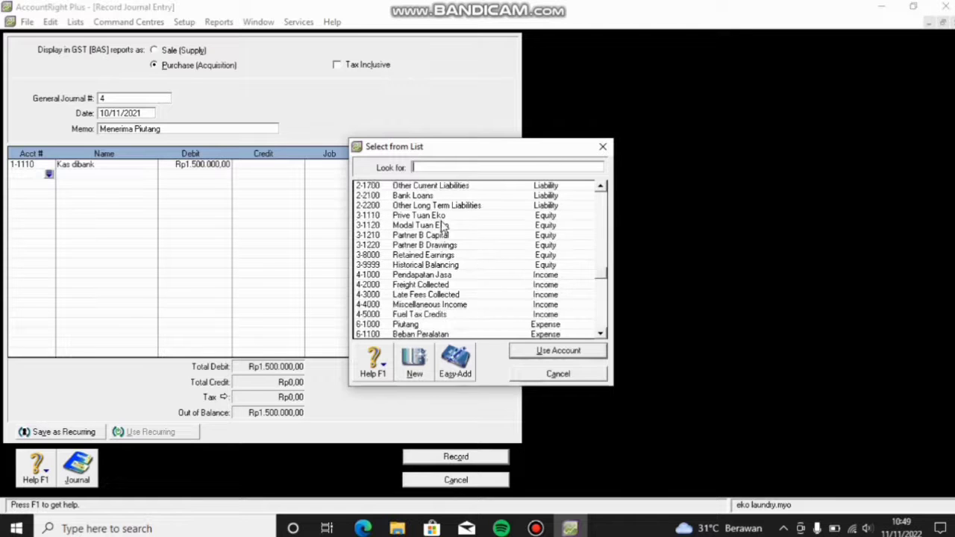
{"action": "left_click", "coordinate": [475, 325]}
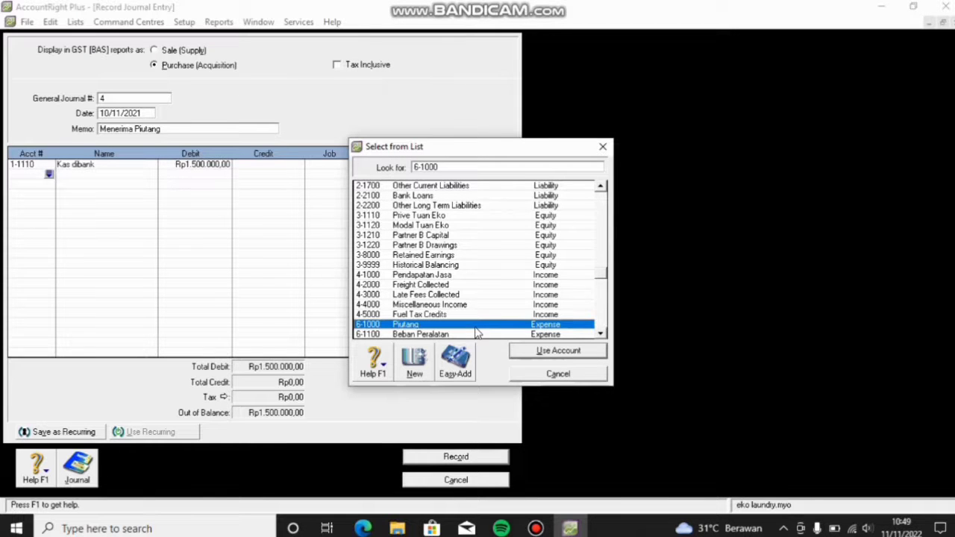
{"action": "left_click", "coordinate": [562, 355]}
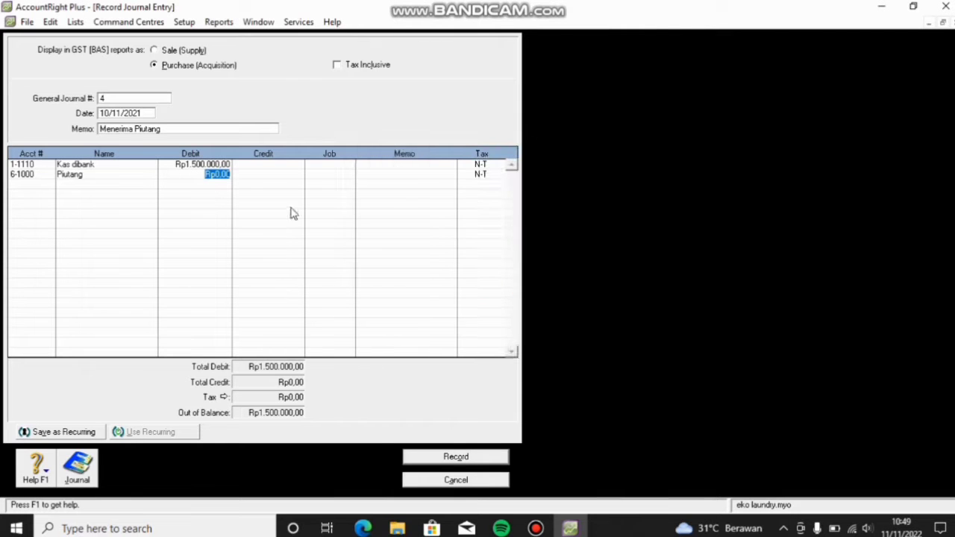
Step: Enter Rp1.500.000 as Piutang's credit and record journal 4
{"action": "left_click", "coordinate": [274, 175]}
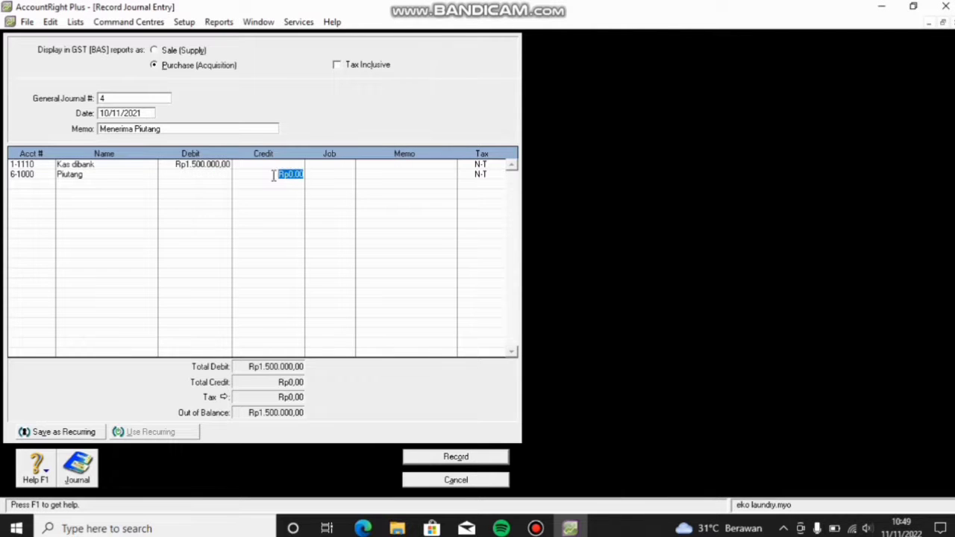
{"action": "key", "text": "Return"}
{"action": "left_click", "coordinate": [234, 175]}
{"action": "left_click", "coordinate": [234, 176]}
{"action": "left_click", "coordinate": [179, 177]}
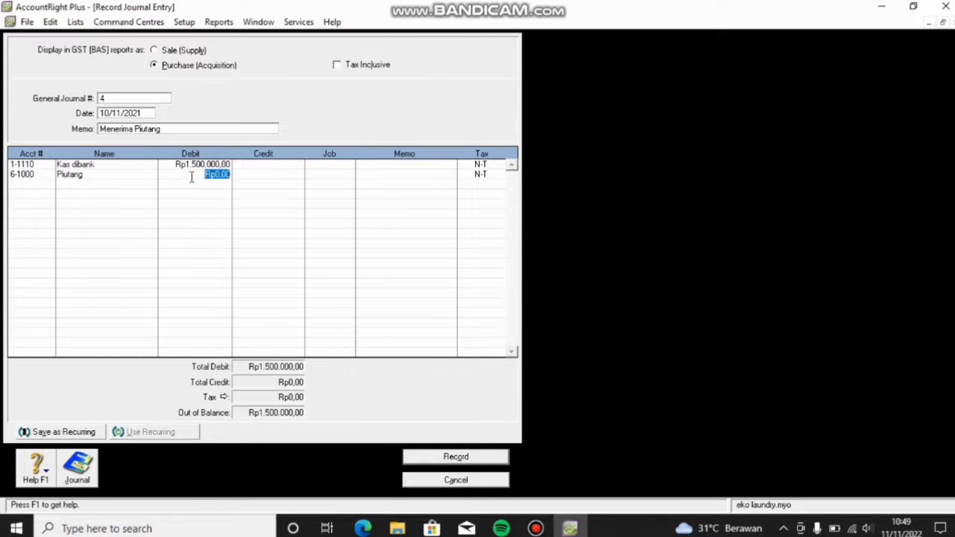
{"action": "left_click", "coordinate": [252, 176]}
{"action": "left_click", "coordinate": [252, 176]}
{"action": "key", "text": "BackSpace"}
{"action": "key", "text": "BackSpace"}
{"action": "key", "text": "BackSpace"}
{"action": "key", "text": "BackSpace"}
{"action": "key", "text": "BackSpace"}
{"action": "type", "text": "1.500.000"}
{"action": "key", "text": "Return"}
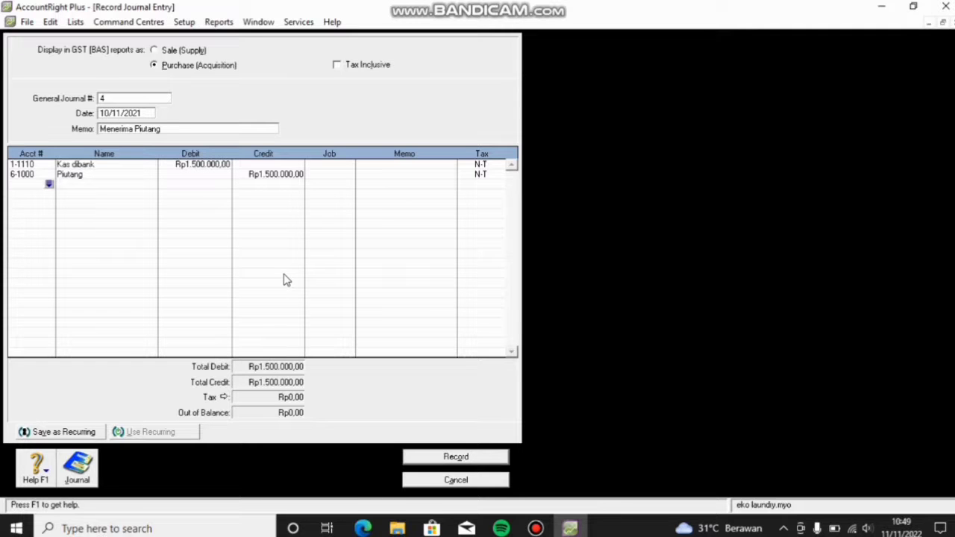
{"action": "left_click", "coordinate": [462, 456]}
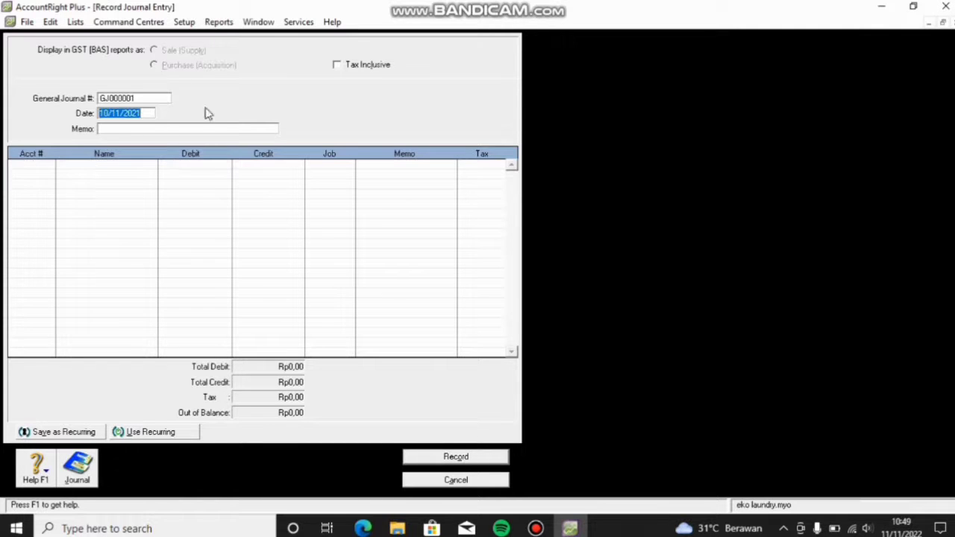
Step: Set journal number 5, date 18/11/2021, and memo 'Perbaikan Peralatan'
{"action": "left_click", "coordinate": [132, 101]}
{"action": "type", "text": "5"}
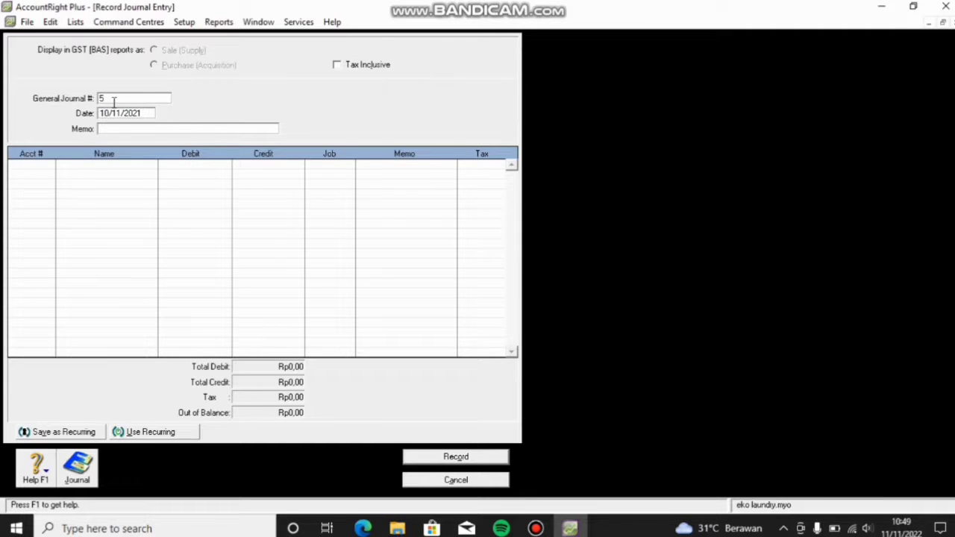
{"action": "left_click", "coordinate": [121, 113]}
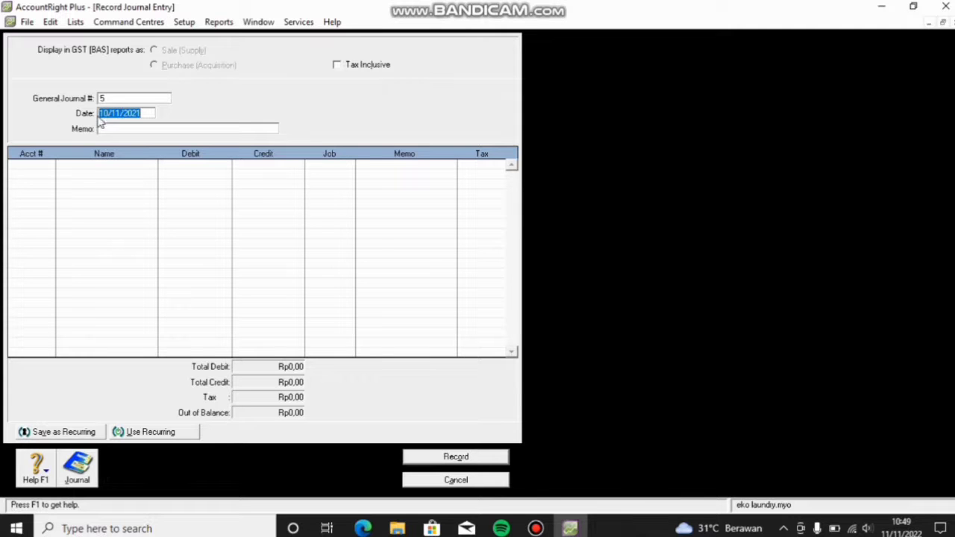
{"action": "left_click", "coordinate": [108, 113]}
{"action": "key", "text": "BackSpace"}
{"action": "type", "text": "8"}
{"action": "left_click", "coordinate": [101, 130]}
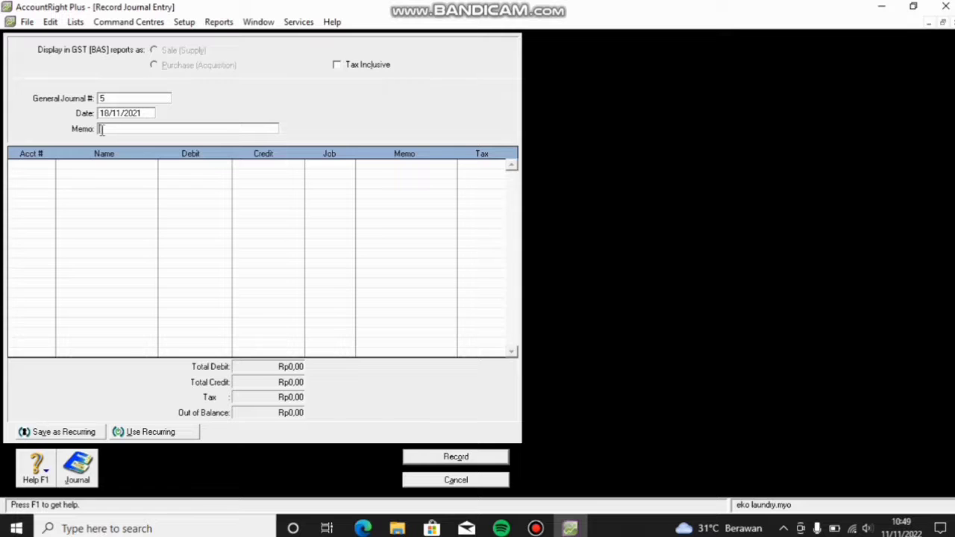
{"action": "type", "text": "a"}
{"action": "key", "text": "BackSpace"}
{"action": "type", "text": "Perbaikan Peralatan"}
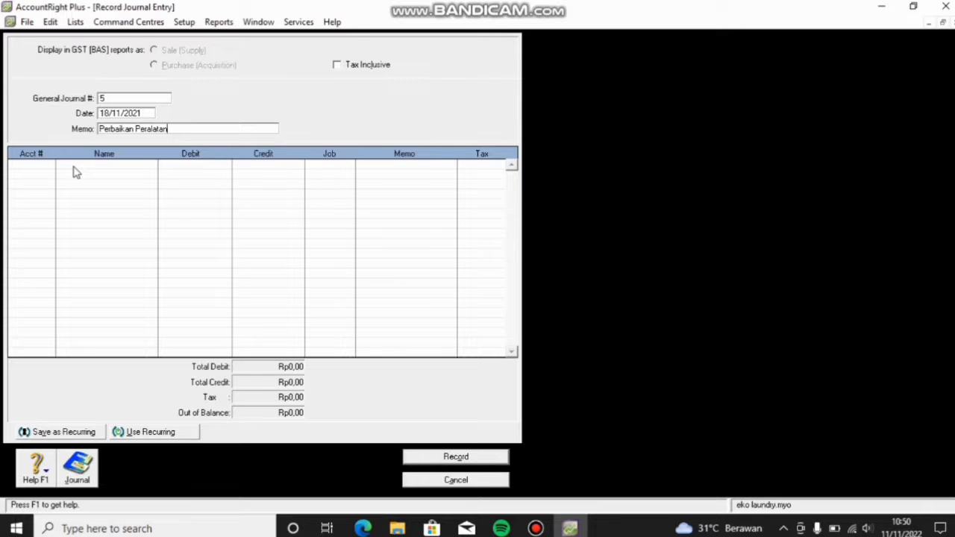
Step: Debit Beban Peralatan Rp3.000.000 on the first journal line
{"action": "left_click", "coordinate": [39, 167]}
{"action": "left_click", "coordinate": [48, 164]}
{"action": "scroll", "coordinate": [439, 246], "scroll_direction": "down", "scroll_amount": 15}
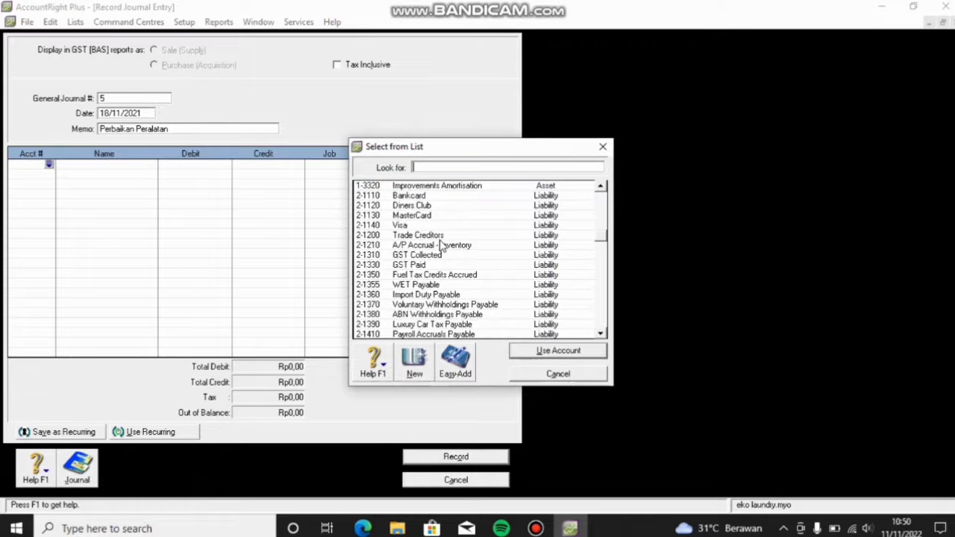
{"action": "scroll", "coordinate": [439, 246], "scroll_direction": "down", "scroll_amount": 2}
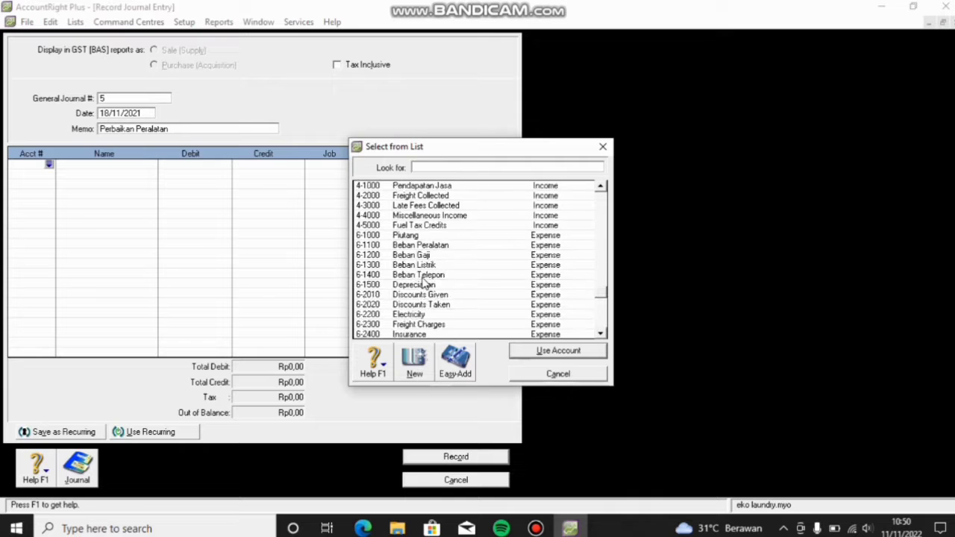
{"action": "left_click", "coordinate": [414, 249]}
{"action": "left_click", "coordinate": [559, 350]}
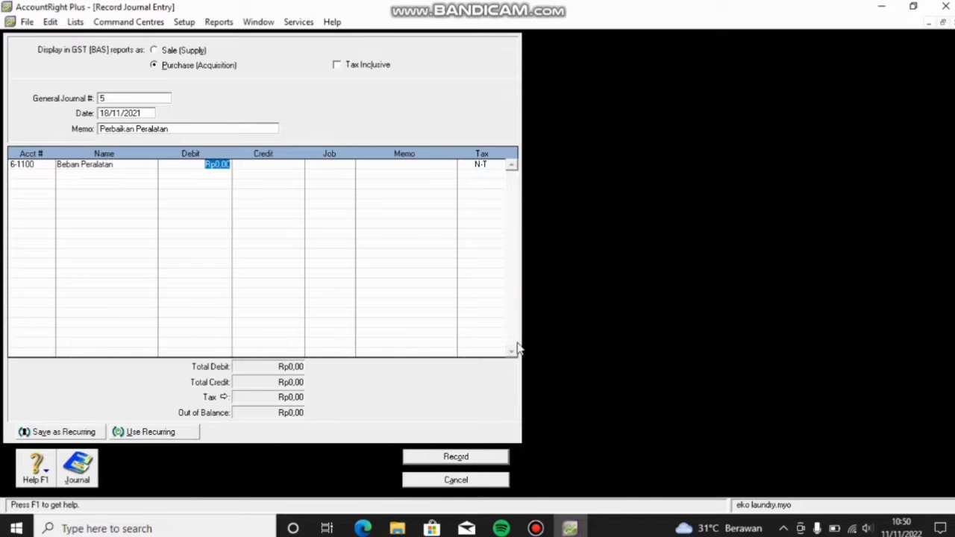
{"action": "type", "text": "3000000"}
{"action": "key", "text": "Return"}
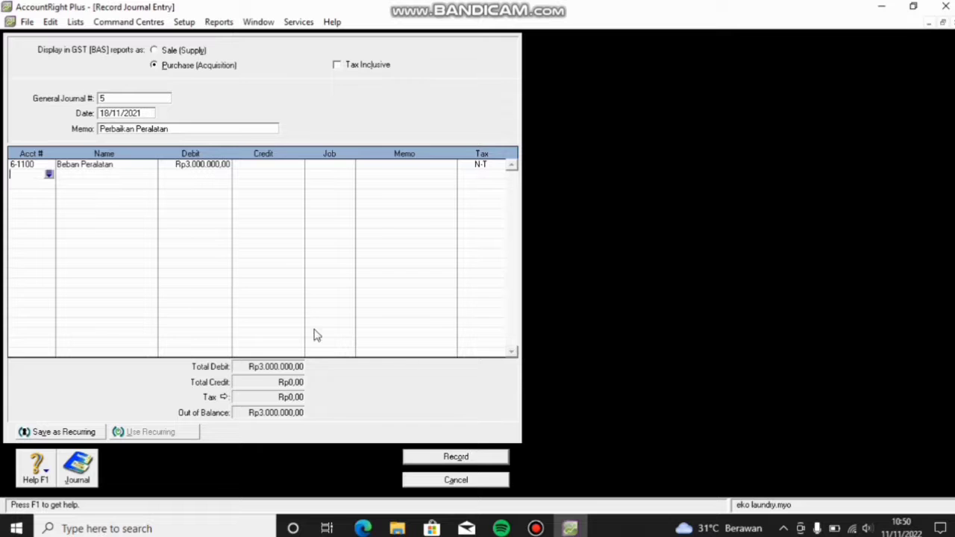
Step: Credit Kas dibank Rp3.000.000 and record journal 5
{"action": "left_click", "coordinate": [49, 175]}
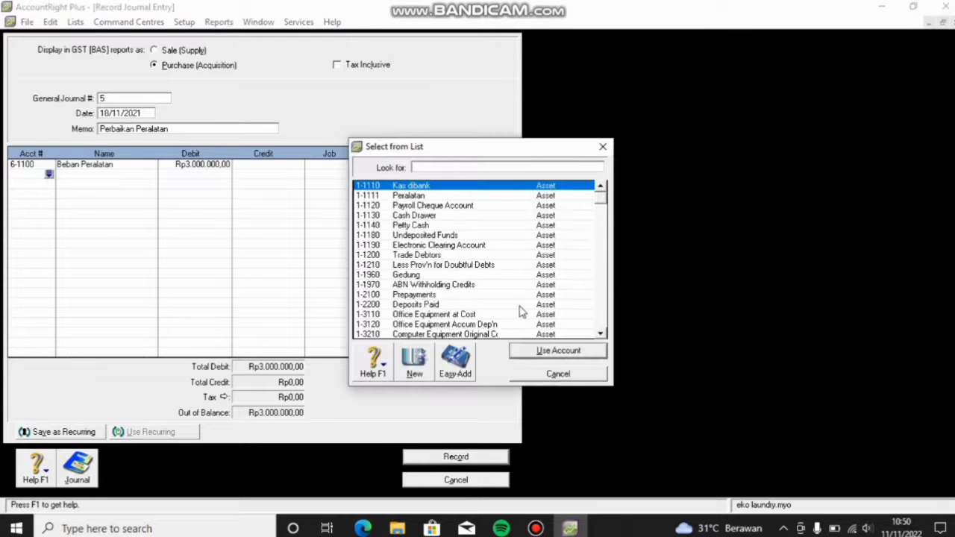
{"action": "left_click", "coordinate": [551, 356]}
{"action": "left_click", "coordinate": [275, 176]}
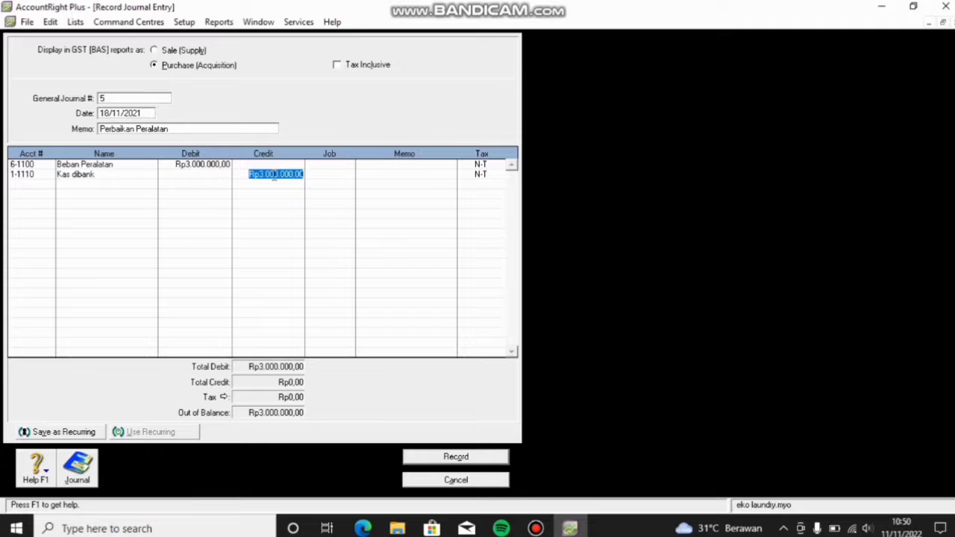
{"action": "key", "text": "Return"}
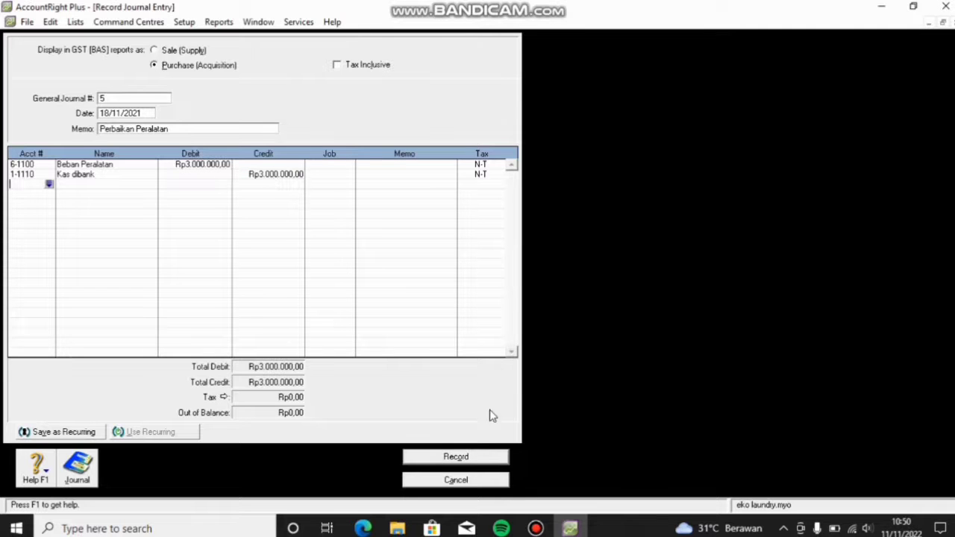
{"action": "left_click", "coordinate": [473, 458]}
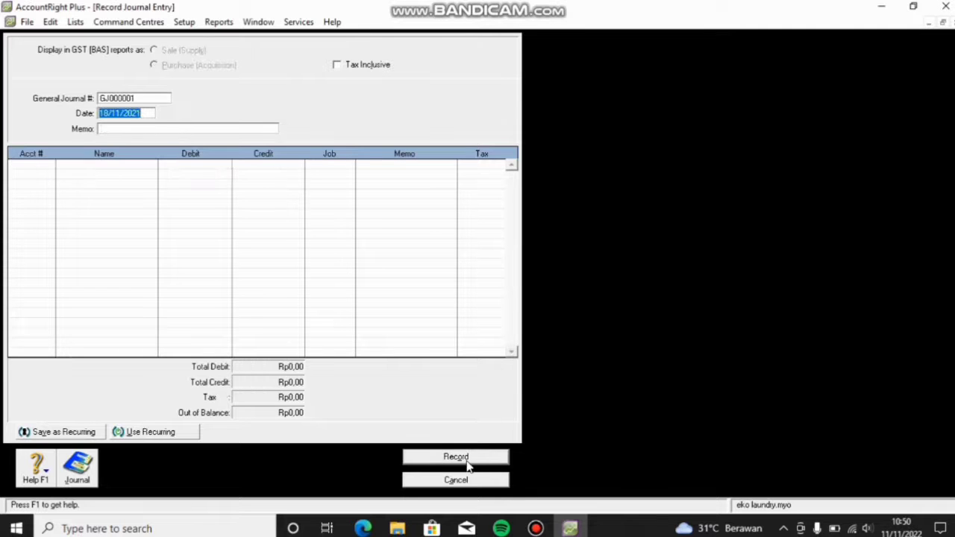
Step: Set the journal header to #6, dated 22/11/2021, with memo 'Menerima Pelunasan'
{"action": "left_click", "coordinate": [137, 100]}
{"action": "key", "text": "BackSpace"}
{"action": "type", "text": "6"}
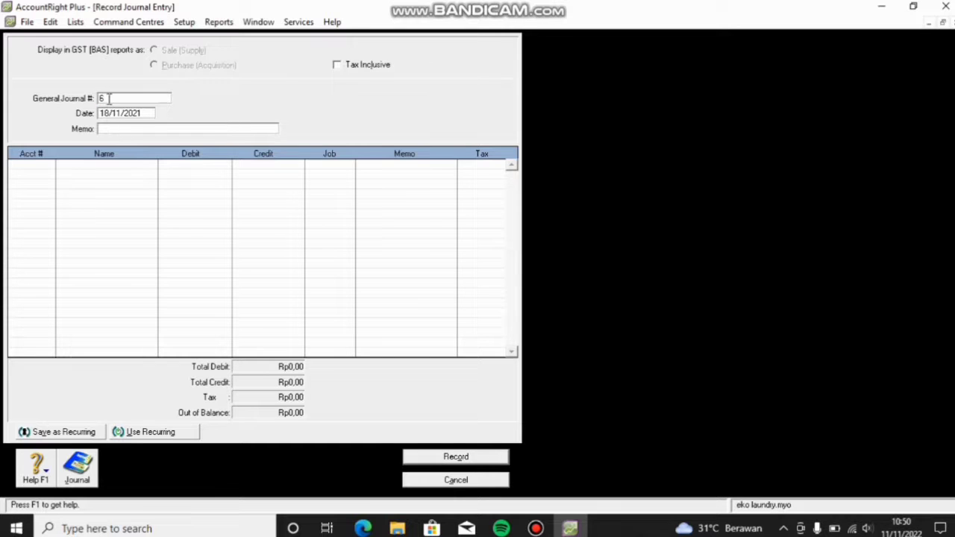
{"action": "left_click", "coordinate": [108, 114]}
{"action": "left_click", "coordinate": [106, 113]}
{"action": "key", "text": "BackSpace"}
{"action": "key", "text": "BackSpace"}
{"action": "type", "text": "22"}
{"action": "left_click", "coordinate": [97, 132]}
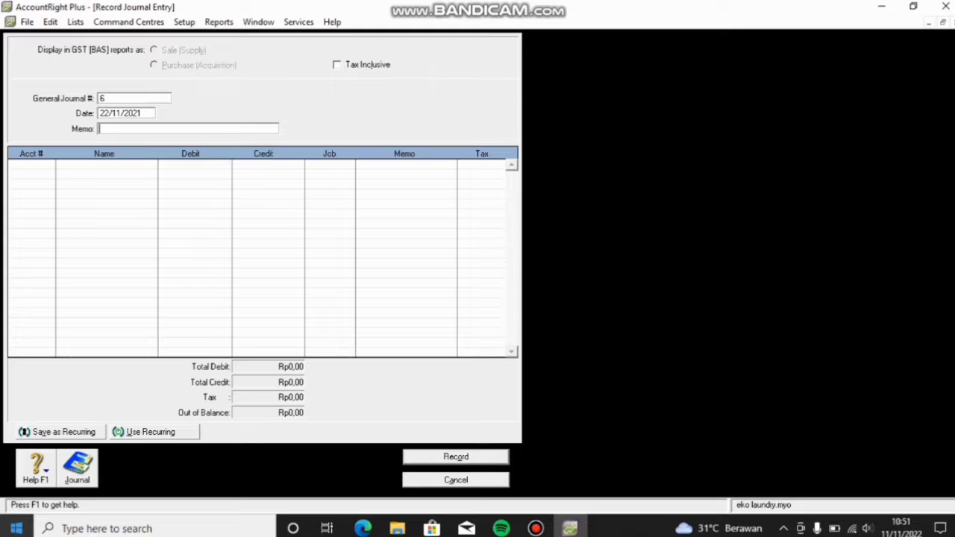
{"action": "type", "text": "Menerima Pelunasan"}
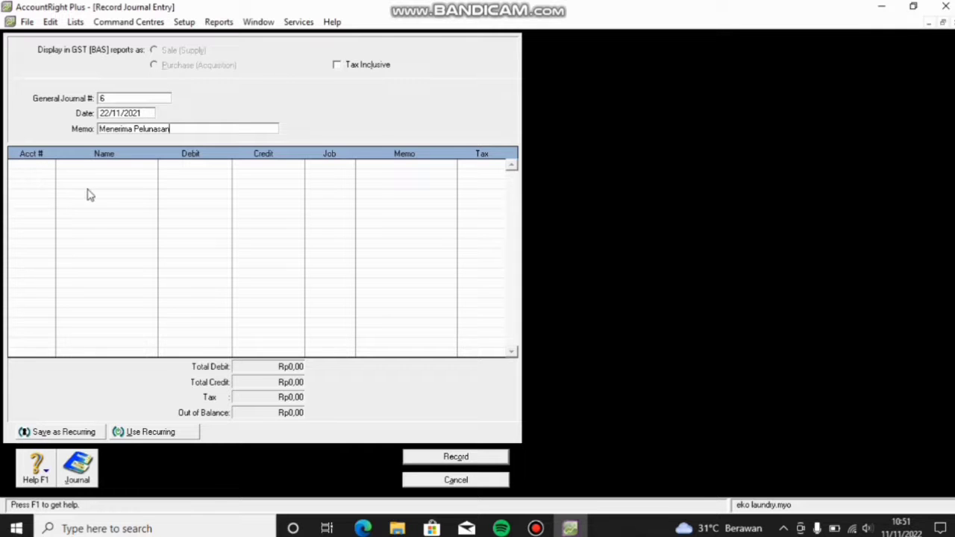
Step: Debit Kas dibank Rp500.000 on the first journal line
{"action": "left_click", "coordinate": [30, 172]}
{"action": "left_click", "coordinate": [50, 167]}
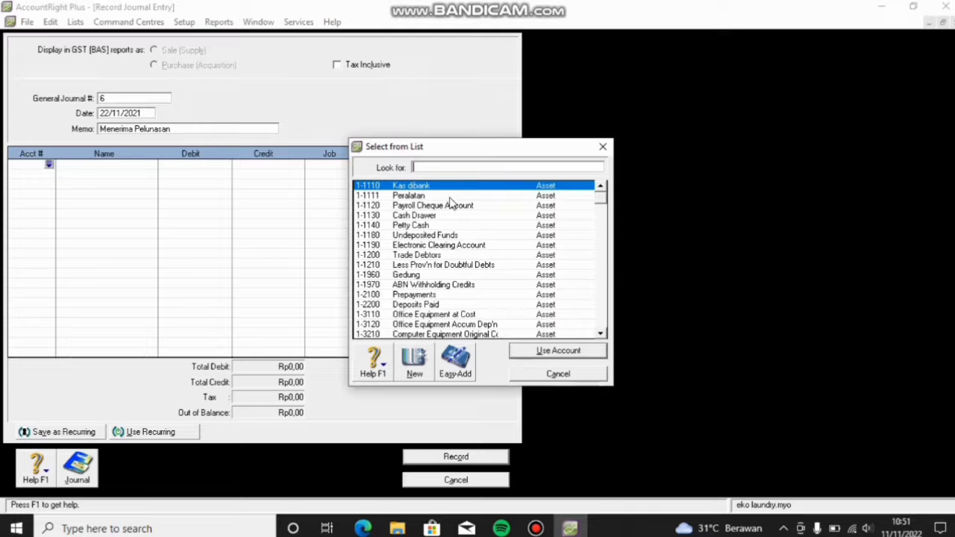
{"action": "left_click", "coordinate": [555, 351]}
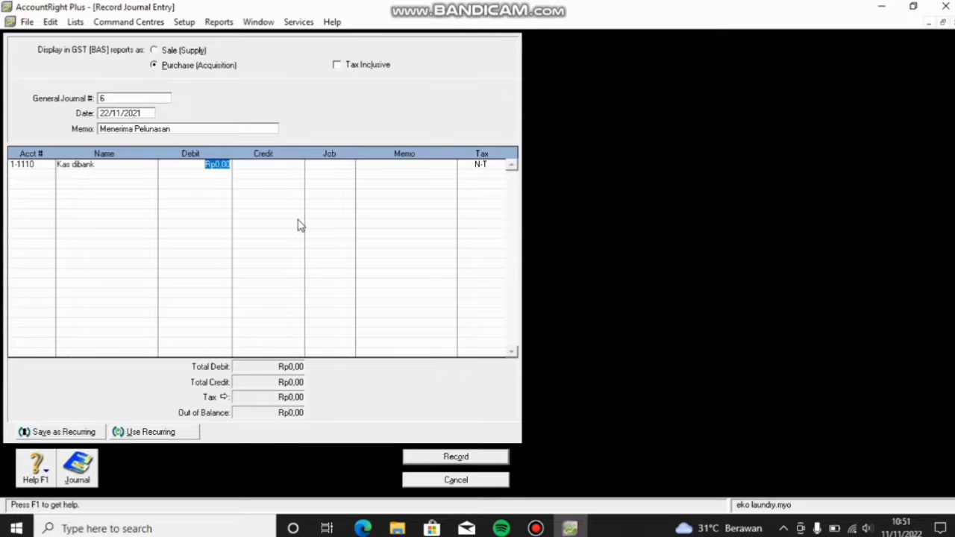
{"action": "type", "text": "50000"}
{"action": "key", "text": "Return"}
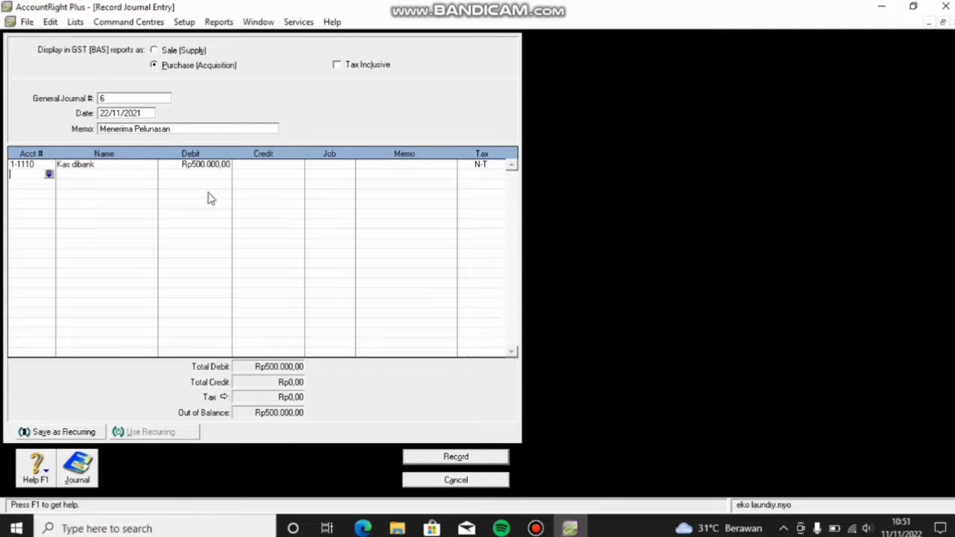
Step: Credit Piutang 6-1000 Rp500.000 and record the balanced entry
{"action": "left_click", "coordinate": [49, 174]}
{"action": "scroll", "coordinate": [444, 224], "scroll_direction": "down", "scroll_amount": 4}
{"action": "scroll", "coordinate": [443, 225], "scroll_direction": "down", "scroll_amount": 3}
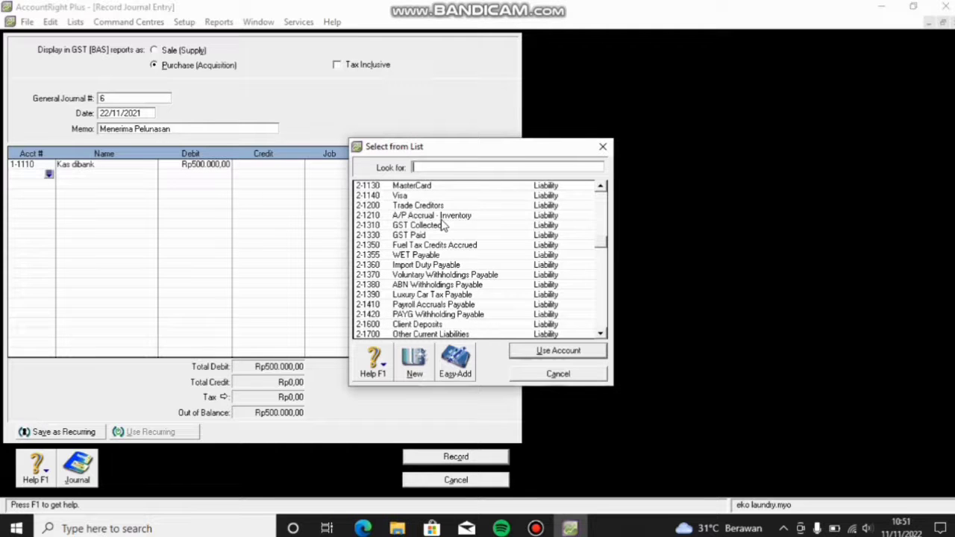
{"action": "scroll", "coordinate": [443, 225], "scroll_direction": "down", "scroll_amount": 2}
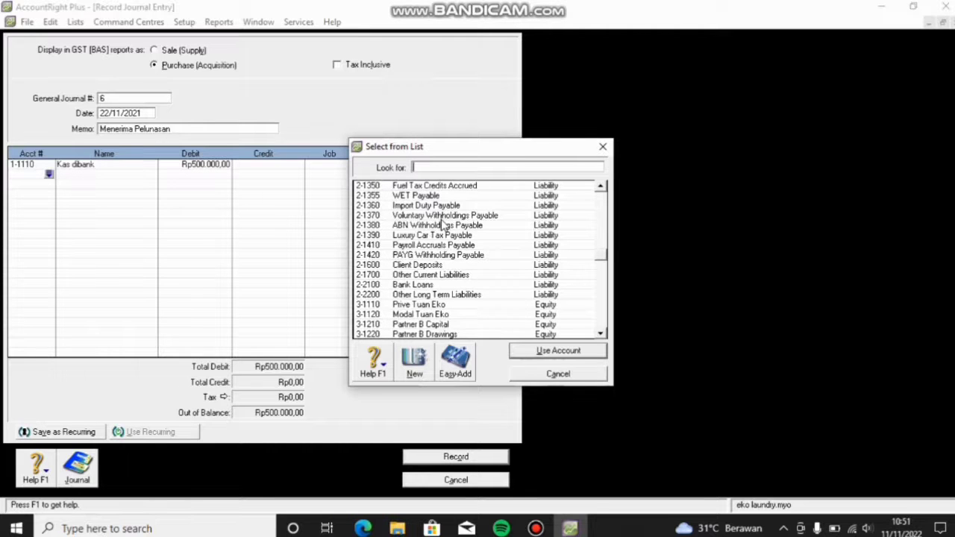
{"action": "scroll", "coordinate": [443, 228], "scroll_direction": "down", "scroll_amount": 4}
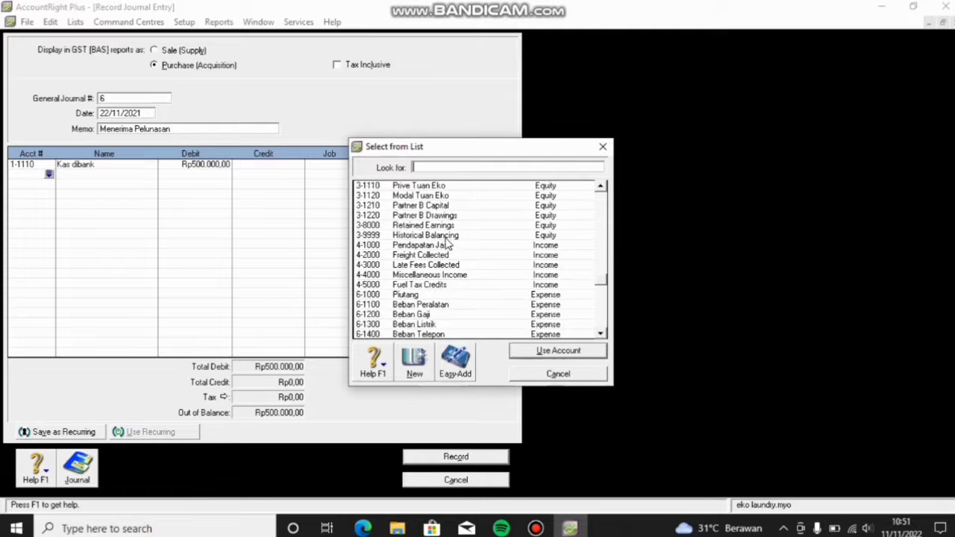
{"action": "left_click", "coordinate": [448, 296]}
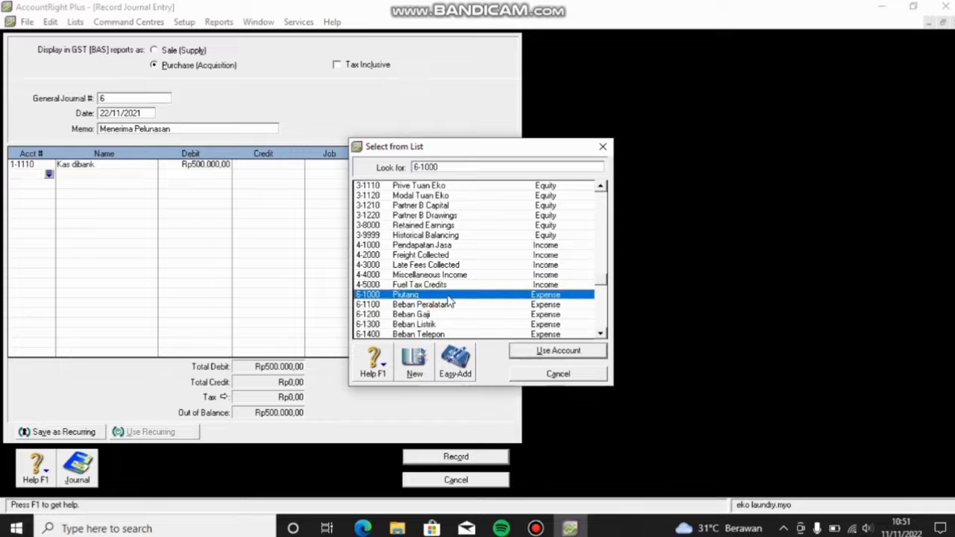
{"action": "left_click", "coordinate": [526, 351]}
{"action": "left_click", "coordinate": [241, 175]}
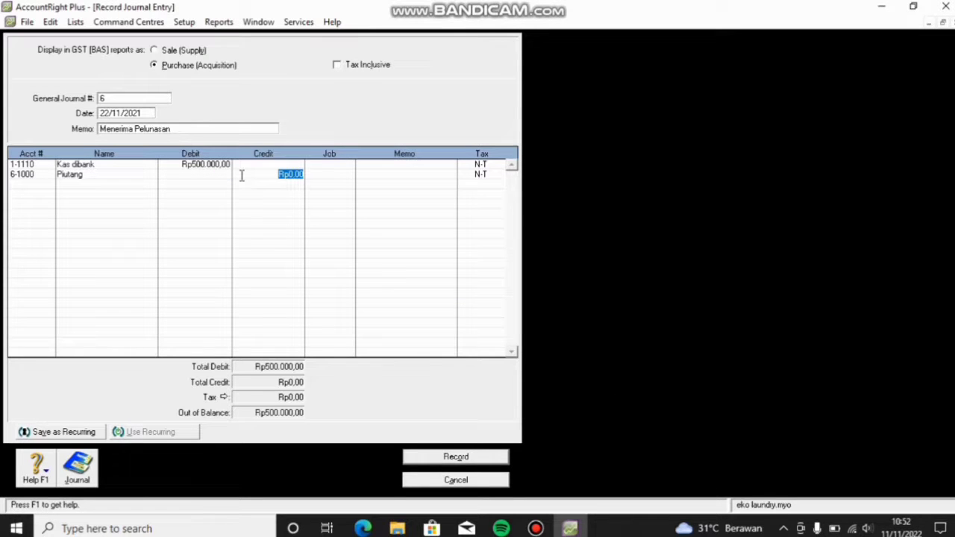
{"action": "type", "text": "500000"}
{"action": "key", "text": "Return"}
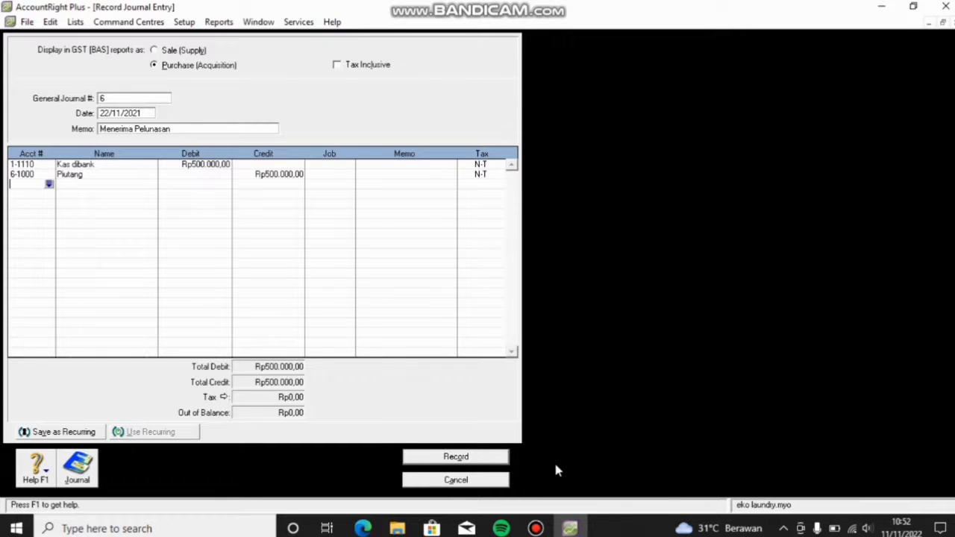
{"action": "left_click", "coordinate": [492, 462]}
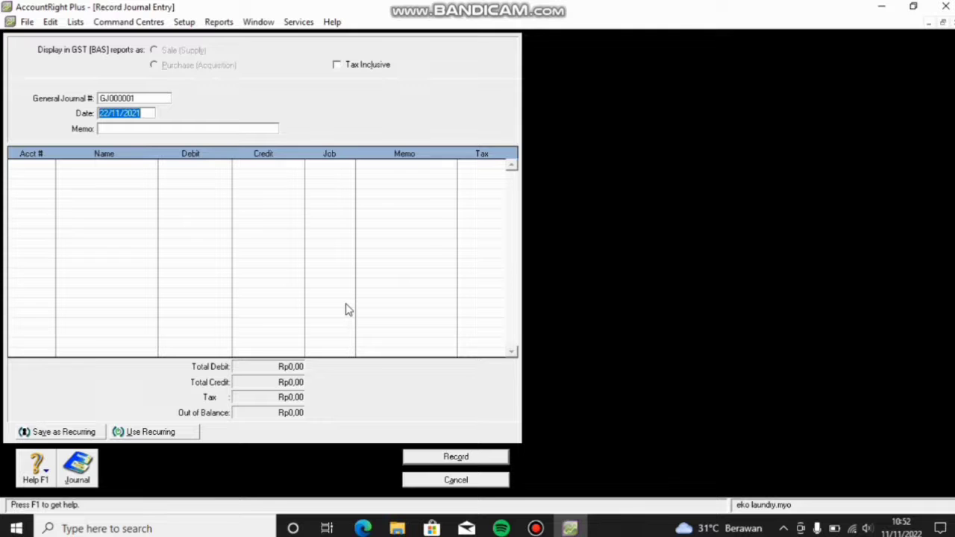
Step: Set the journal header to #7, dated 25/11/2021, with memo 'Beban- Beban'
{"action": "mouse_move", "coordinate": [348, 6]}
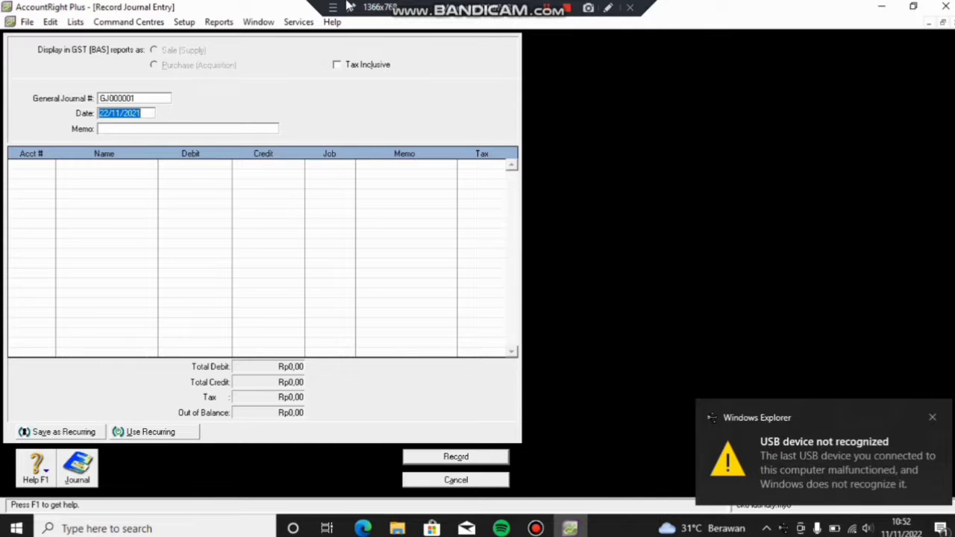
{"action": "left_click", "coordinate": [133, 98]}
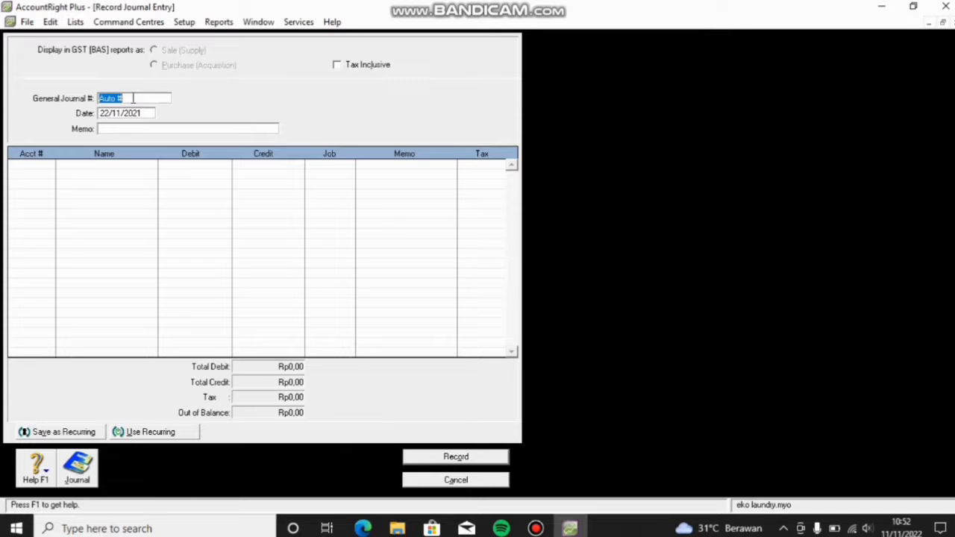
{"action": "key", "text": "BackSpace"}
{"action": "left_click", "coordinate": [109, 114]}
{"action": "key", "text": "BackSpace"}
{"action": "type", "text": "5"}
{"action": "left_click", "coordinate": [113, 132]}
{"action": "type", "text": "Beban- Beban"}
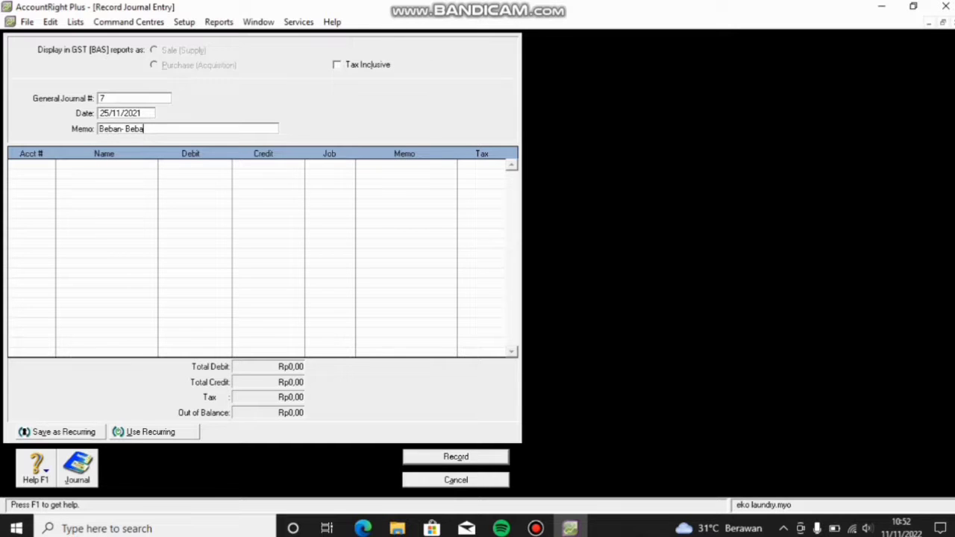
Step: Debit Beban Gaji 6-1200 Rp5.000.000 on the first line
{"action": "left_click", "coordinate": [47, 169]}
{"action": "left_click", "coordinate": [49, 164]}
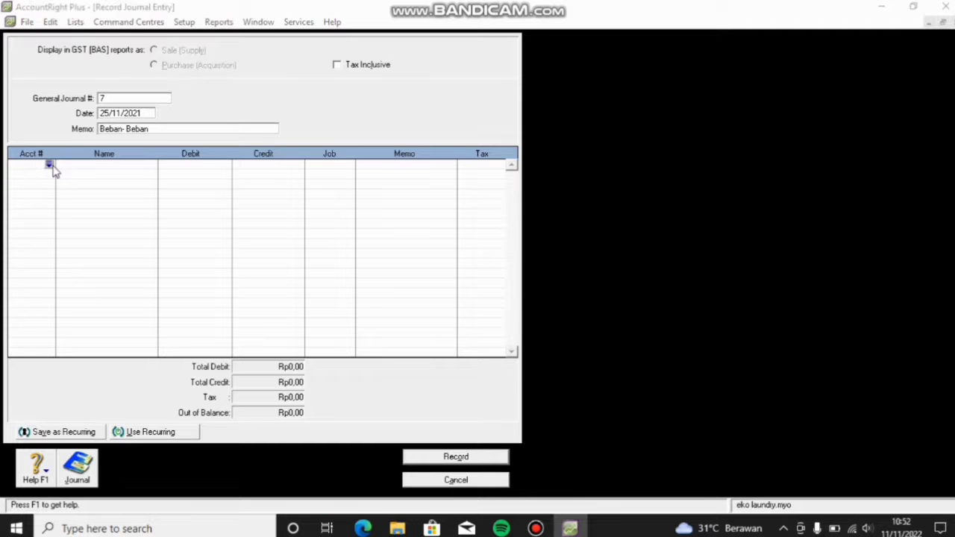
{"action": "scroll", "coordinate": [449, 275], "scroll_direction": "down", "scroll_amount": 1}
{"action": "scroll", "coordinate": [449, 275], "scroll_direction": "down", "scroll_amount": 10}
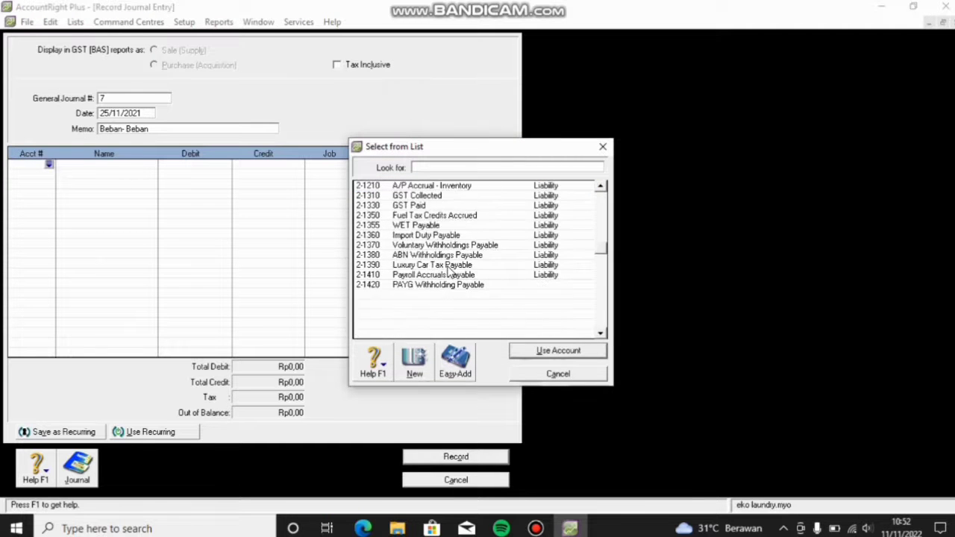
{"action": "scroll", "coordinate": [449, 274], "scroll_direction": "down", "scroll_amount": 5}
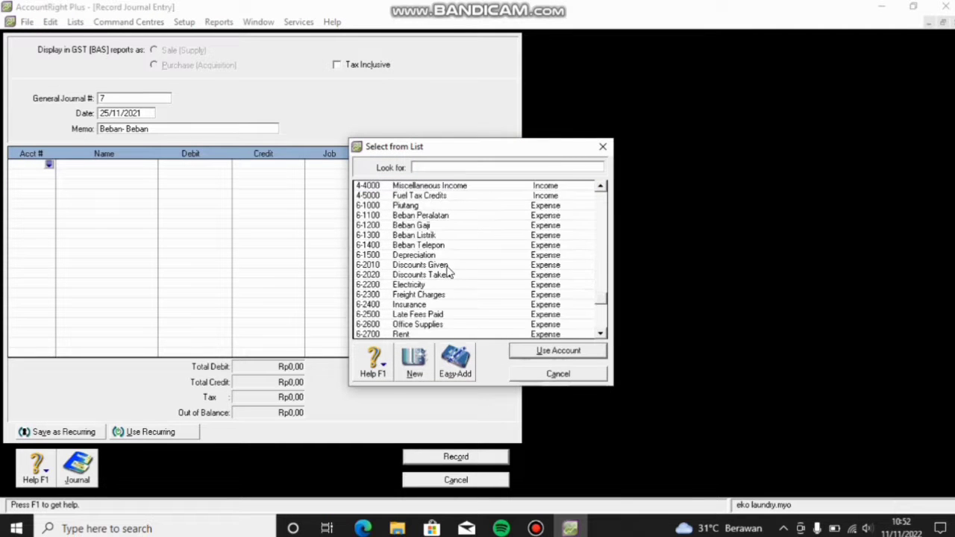
{"action": "left_click", "coordinate": [422, 226]}
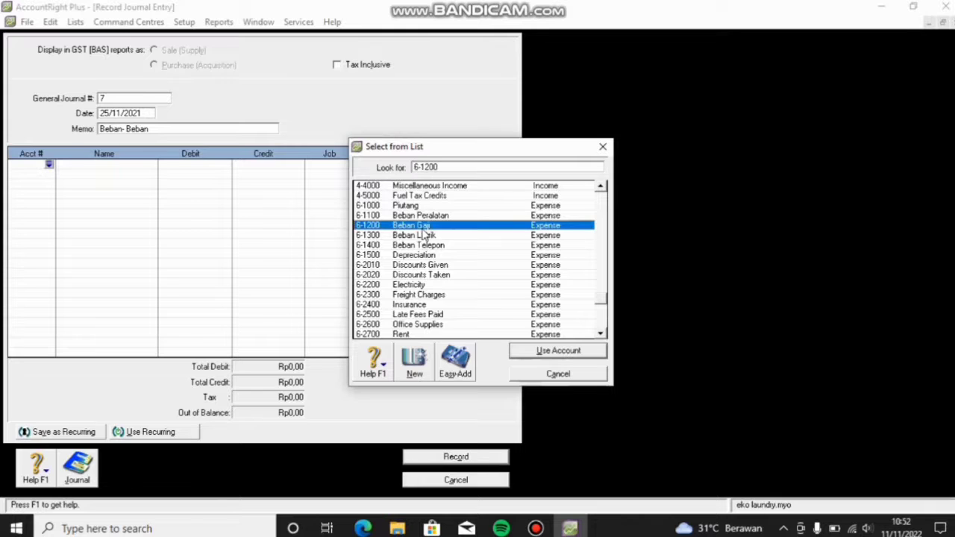
{"action": "left_click", "coordinate": [536, 354]}
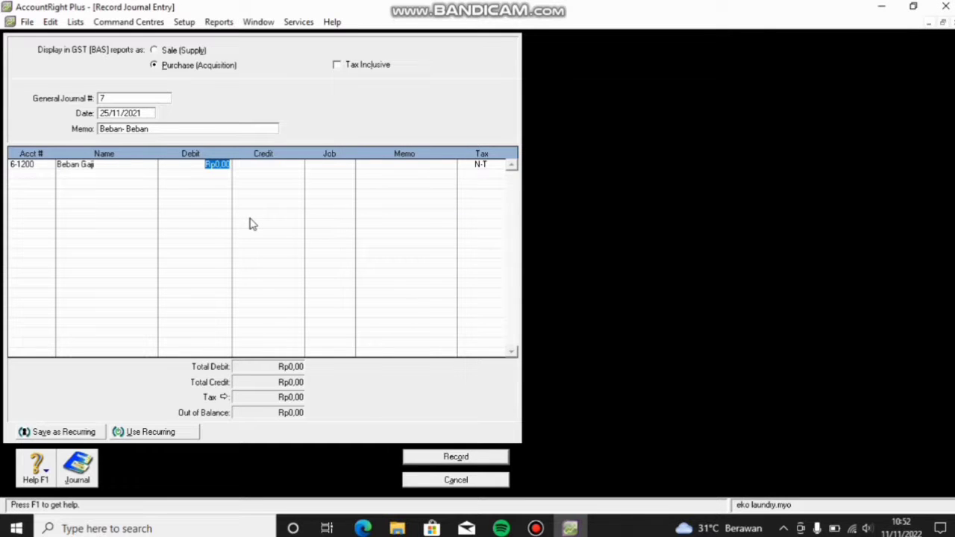
{"action": "type", "text": "5.000."}
{"action": "type", "text": "000000"}
{"action": "key", "text": "Return"}
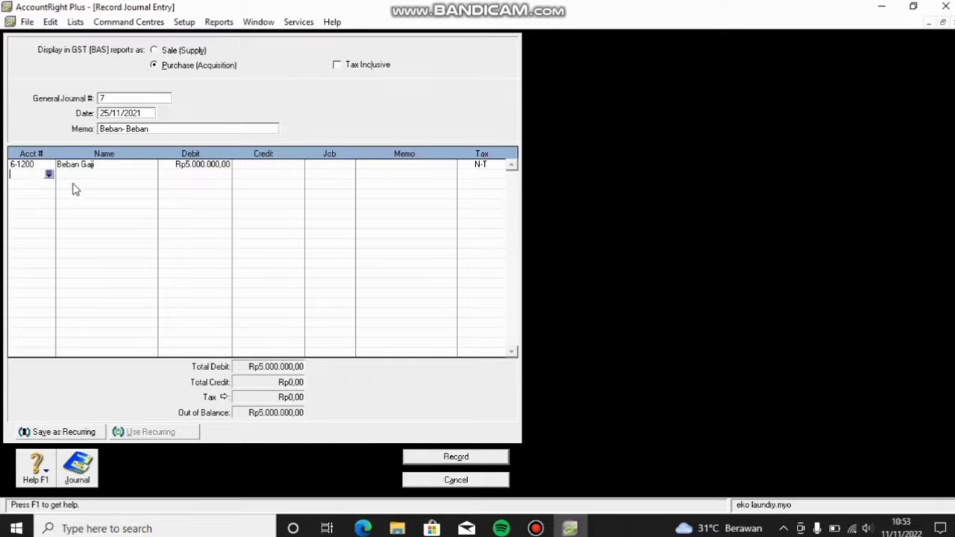
Step: Debit Beban Listrik 6-1300 Rp1.500.000 and Beban Telepon 6-1400 Rp150.000
{"action": "left_click", "coordinate": [48, 174]}
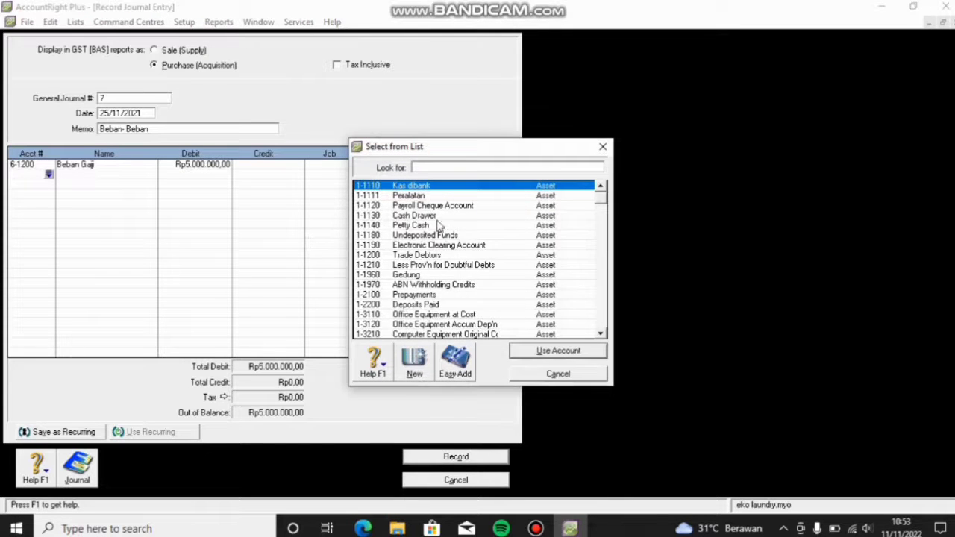
{"action": "scroll", "coordinate": [437, 226], "scroll_direction": "down", "scroll_amount": 20}
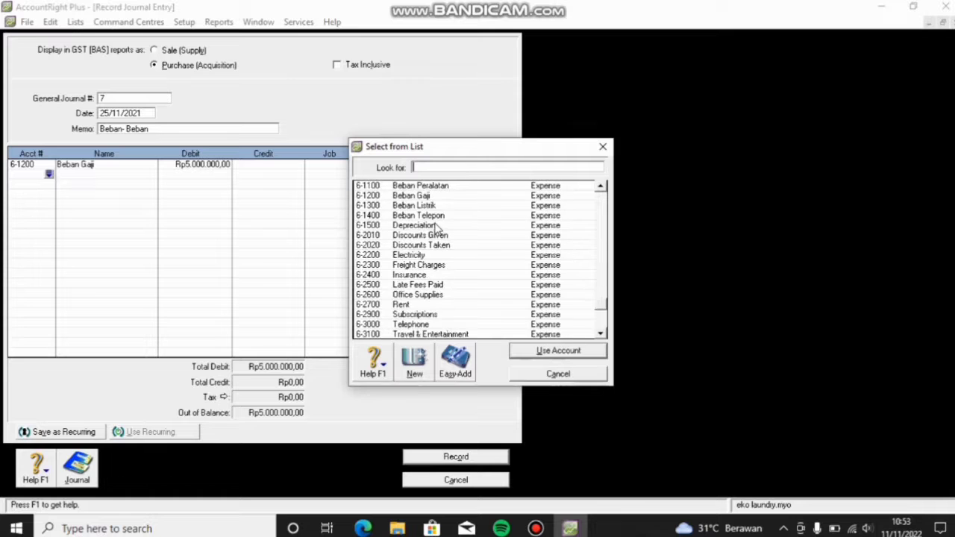
{"action": "left_click", "coordinate": [423, 207]}
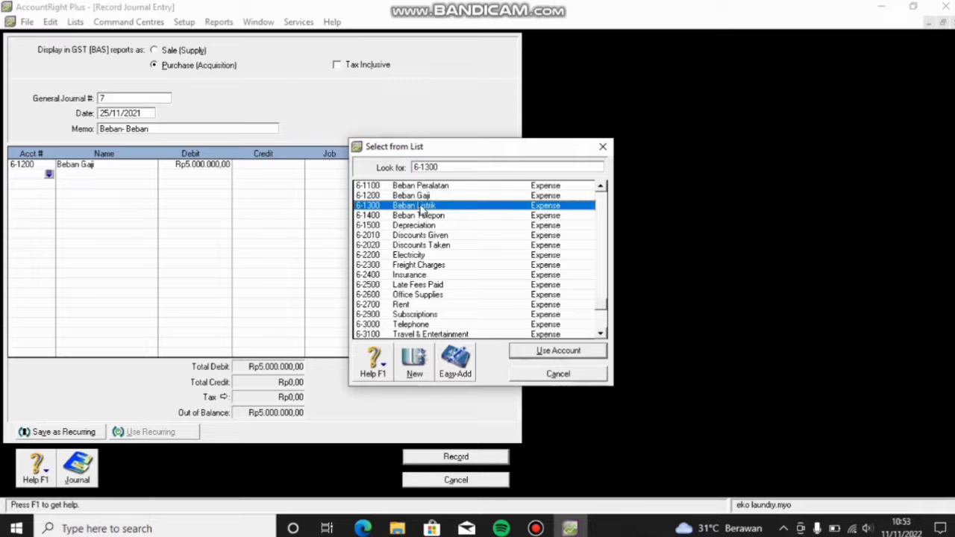
{"action": "left_click", "coordinate": [538, 350]}
{"action": "type", "text": "1500000"}
{"action": "key", "text": "Return"}
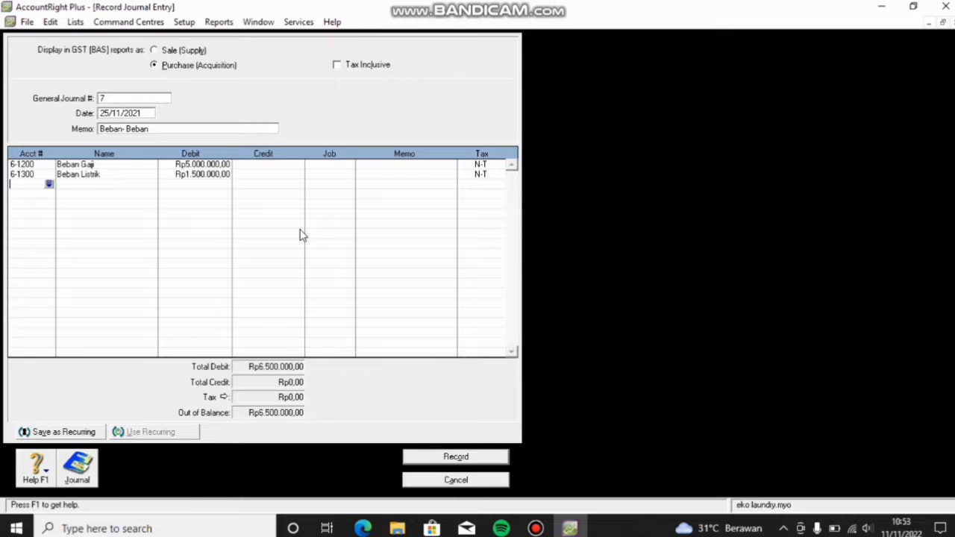
{"action": "left_click", "coordinate": [49, 185]}
{"action": "scroll", "coordinate": [489, 253], "scroll_direction": "down", "scroll_amount": 3}
{"action": "scroll", "coordinate": [489, 253], "scroll_direction": "down", "scroll_amount": 15}
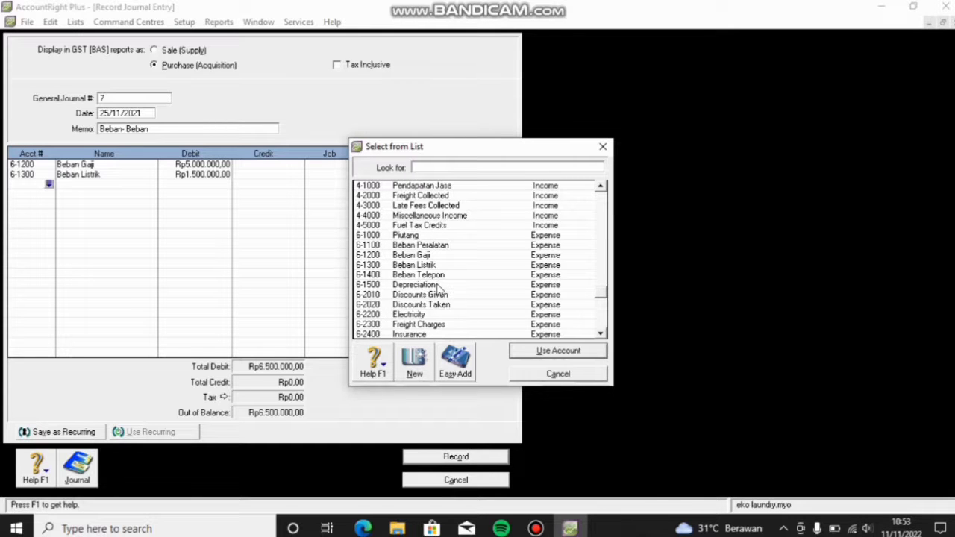
{"action": "left_click", "coordinate": [436, 276]}
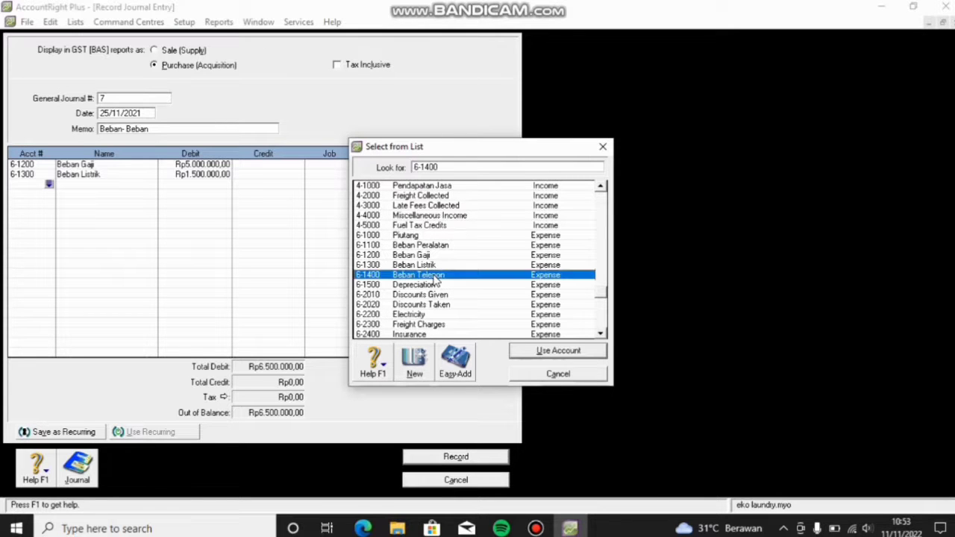
{"action": "left_click", "coordinate": [537, 362]}
{"action": "type", "text": "150"}
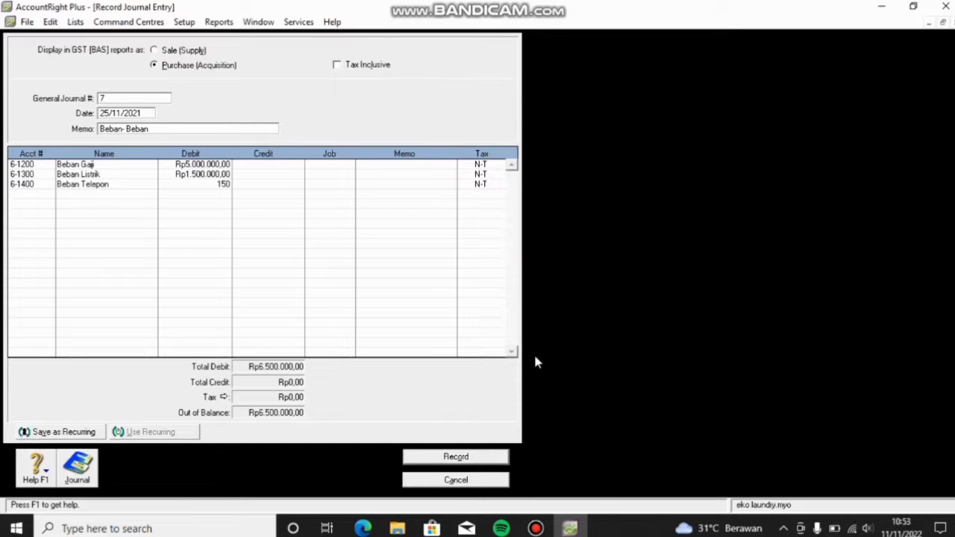
{"action": "type", "text": ".0000"}
{"action": "key", "text": "Return"}
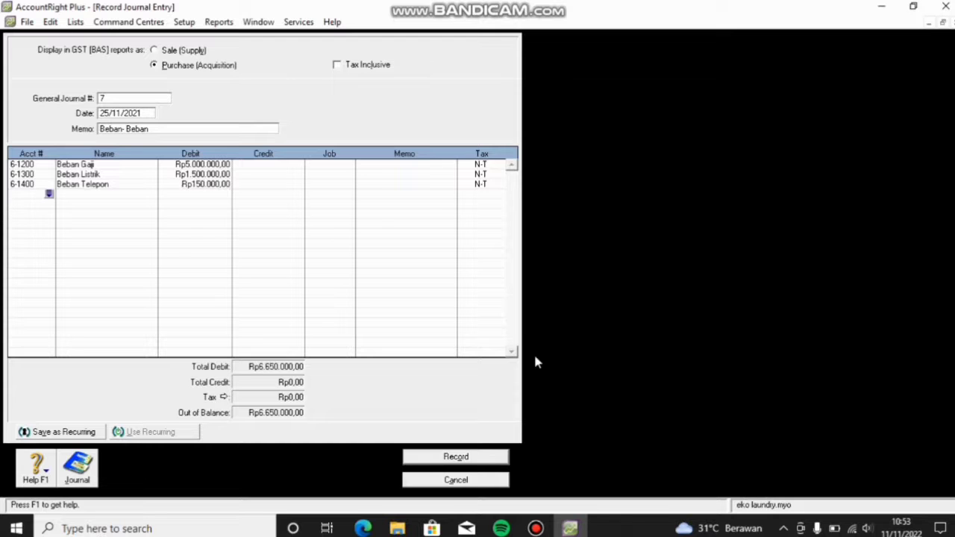
Step: Credit Kas dibank Rp6.650.000 to balance the entry
{"action": "left_click", "coordinate": [49, 195]}
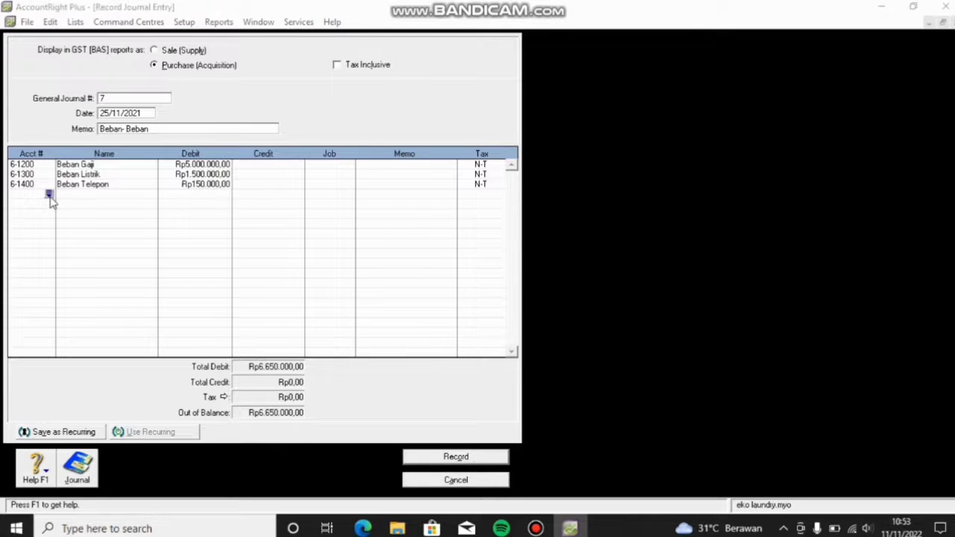
{"action": "left_click", "coordinate": [551, 352]}
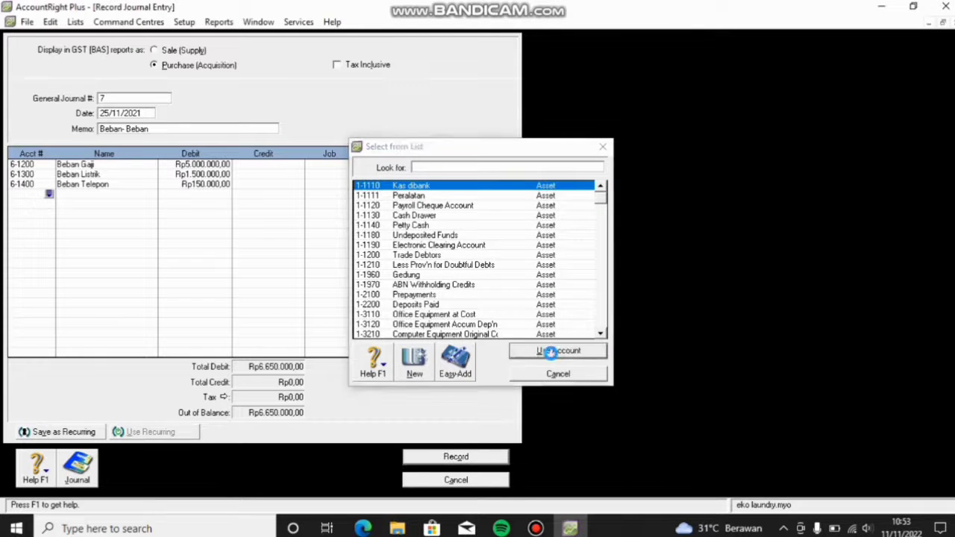
{"action": "left_click", "coordinate": [276, 195]}
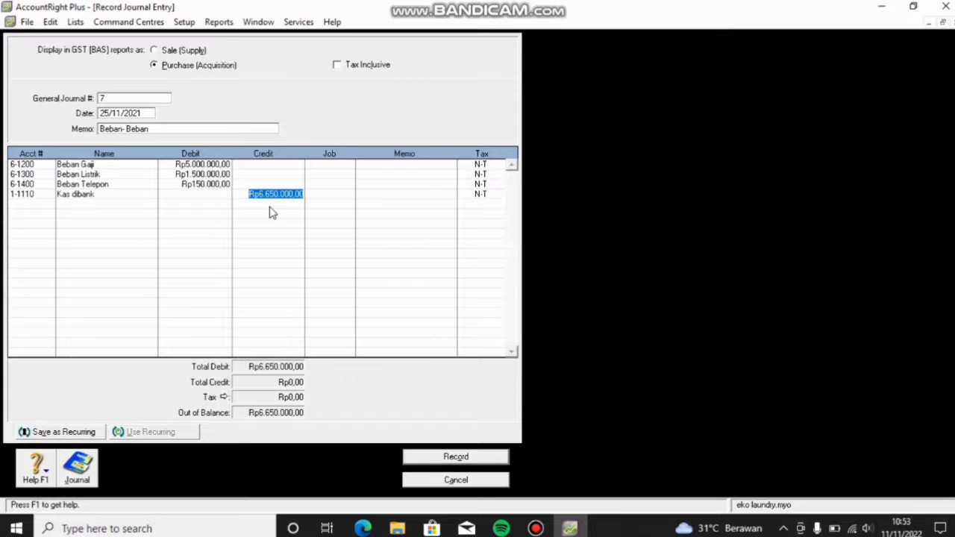
{"action": "key", "text": "Return"}
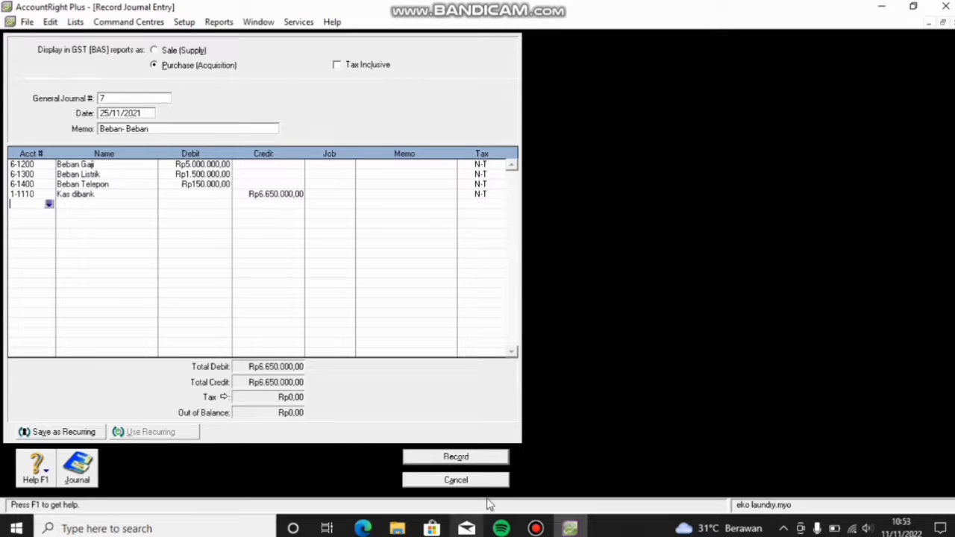
Step: Record journal 7, then start journal 8 with memo 'Prive'
{"action": "left_click", "coordinate": [470, 457]}
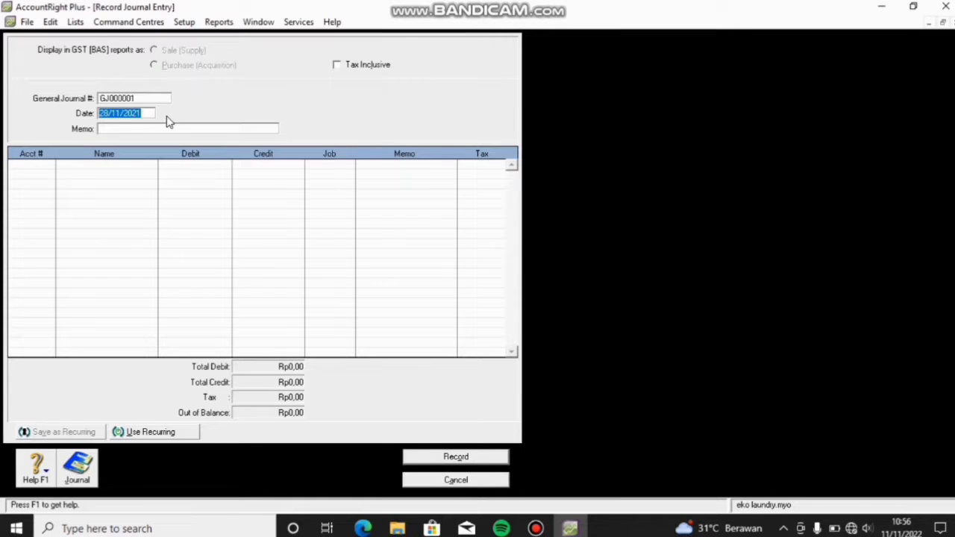
{"action": "left_click", "coordinate": [154, 98]}
{"action": "key", "text": "BackSpace"}
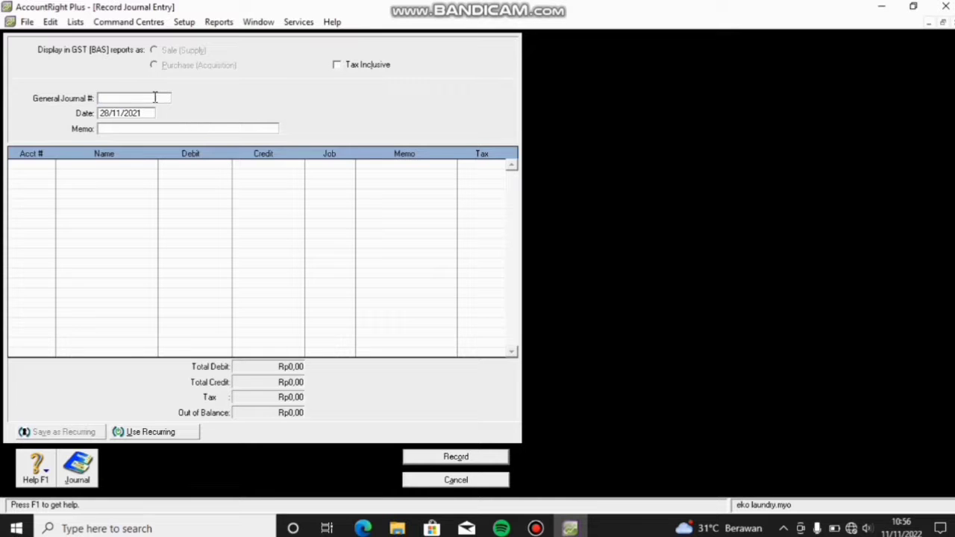
{"action": "left_click", "coordinate": [136, 129]}
{"action": "type", "text": "P"}
{"action": "type", "text": "i"}
{"action": "type", "text": "i"}
Step: Debit Prive Tuan Eko 3-1110 Rp5.000.000 on the first line
{"action": "left_click", "coordinate": [47, 166]}
{"action": "left_click", "coordinate": [48, 165]}
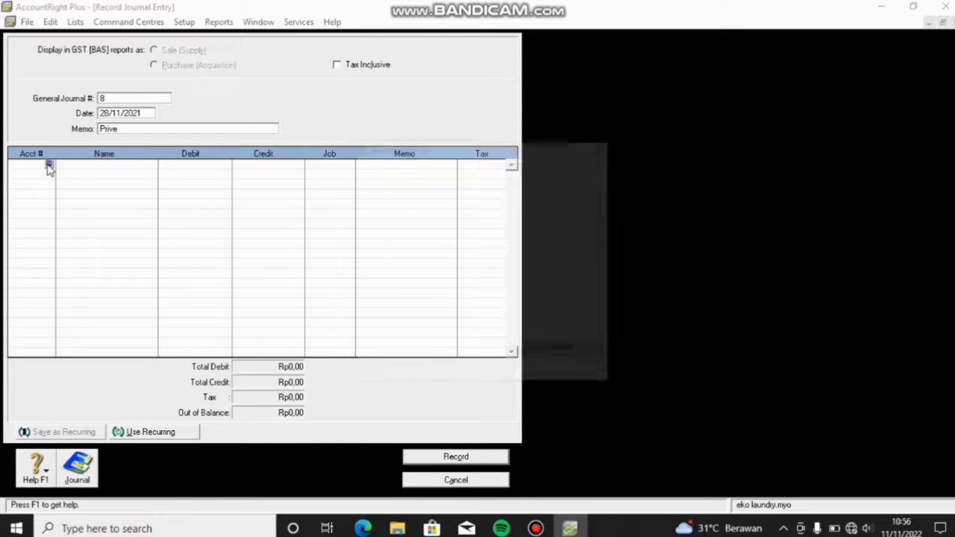
{"action": "scroll", "coordinate": [432, 216], "scroll_direction": "down", "scroll_amount": 7}
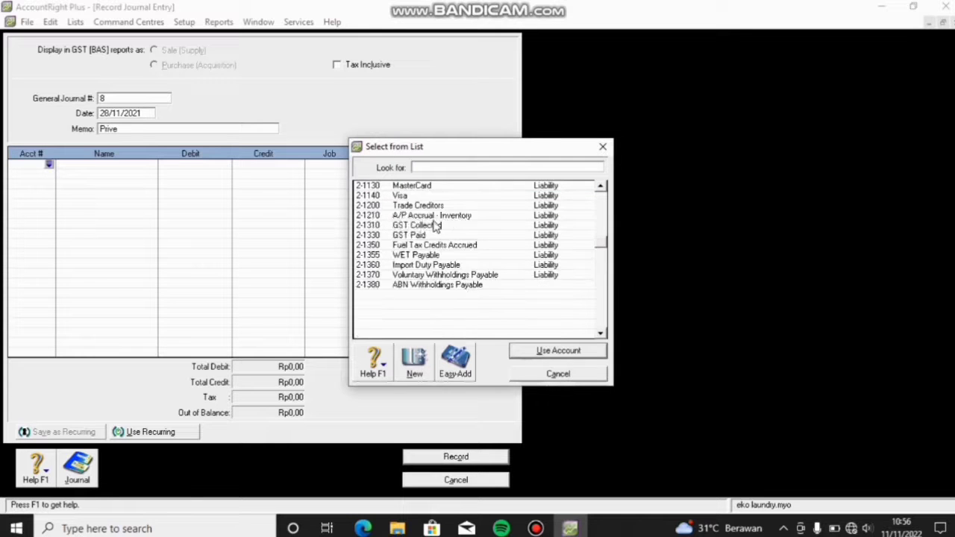
{"action": "scroll", "coordinate": [434, 226], "scroll_direction": "down", "scroll_amount": 3}
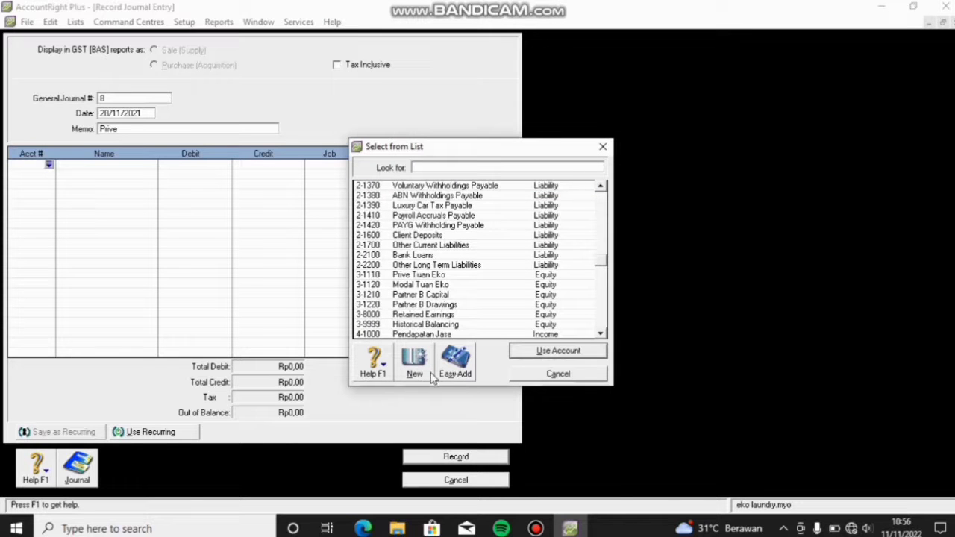
{"action": "scroll", "coordinate": [438, 326], "scroll_direction": "up", "scroll_amount": 3}
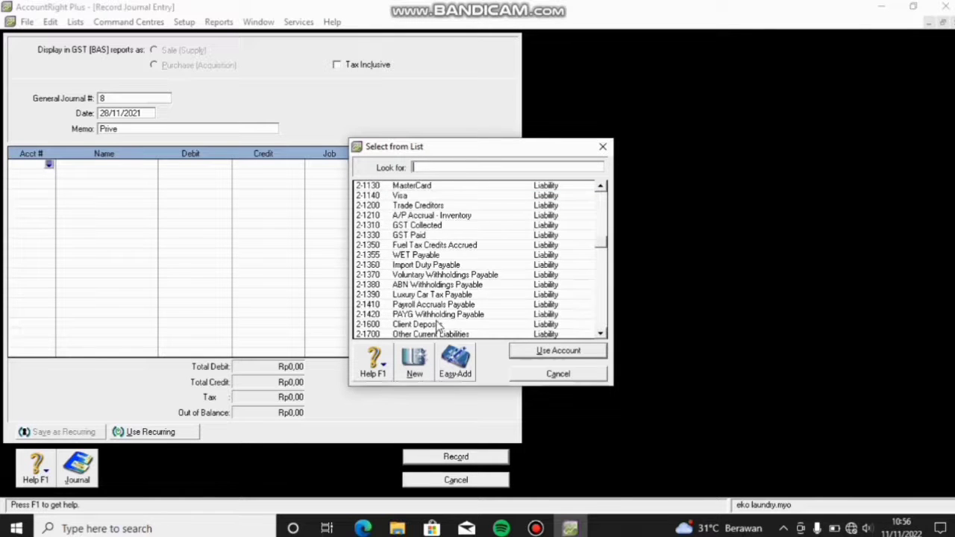
{"action": "scroll", "coordinate": [438, 326], "scroll_direction": "down", "scroll_amount": 4}
{"action": "scroll", "coordinate": [437, 326], "scroll_direction": "down", "scroll_amount": 1}
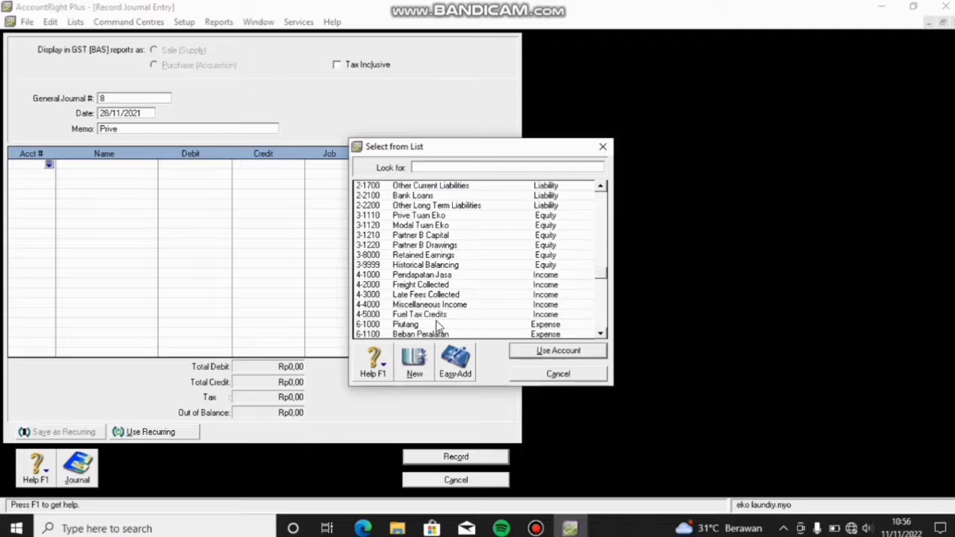
{"action": "left_click", "coordinate": [409, 215]}
{"action": "left_click", "coordinate": [539, 356]}
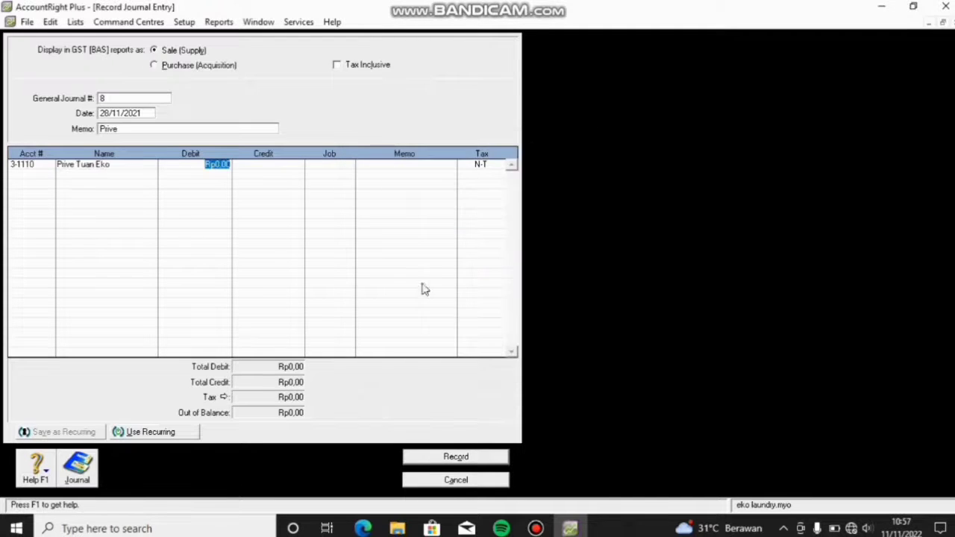
{"action": "key", "text": "BackSpace"}
{"action": "type", "text": "5000000"}
{"action": "key", "text": "Return"}
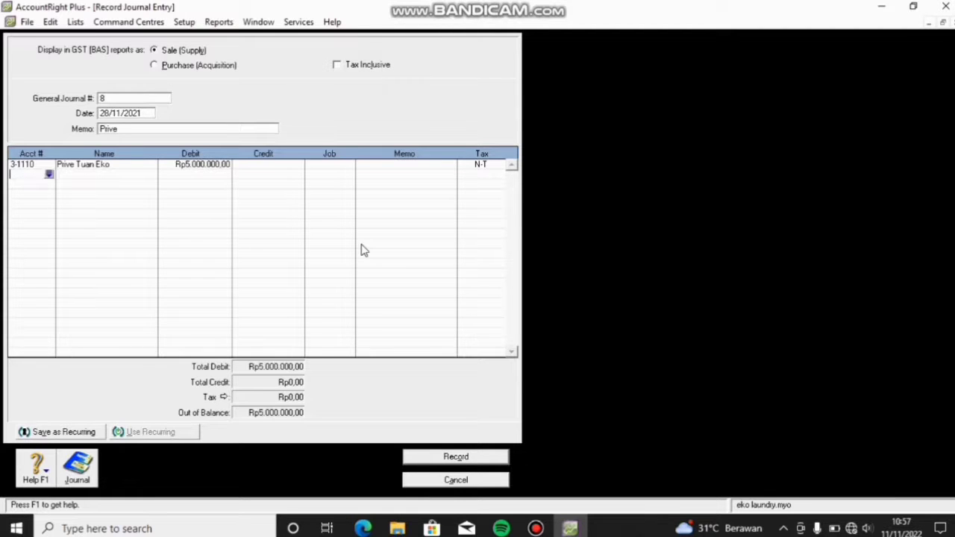
Step: Credit Kas dibank Rp5.000.000 and record the Prive entry
{"action": "left_click", "coordinate": [49, 175]}
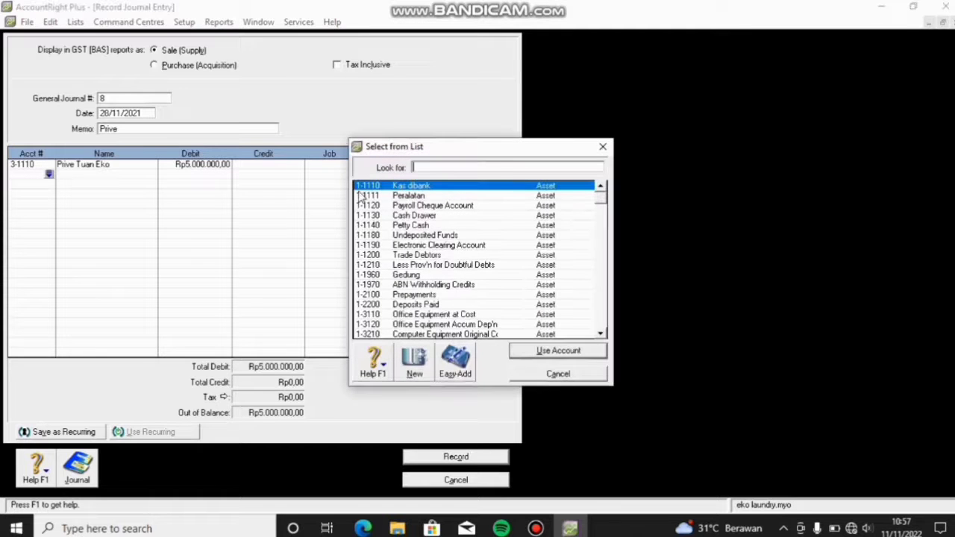
{"action": "left_click", "coordinate": [545, 350]}
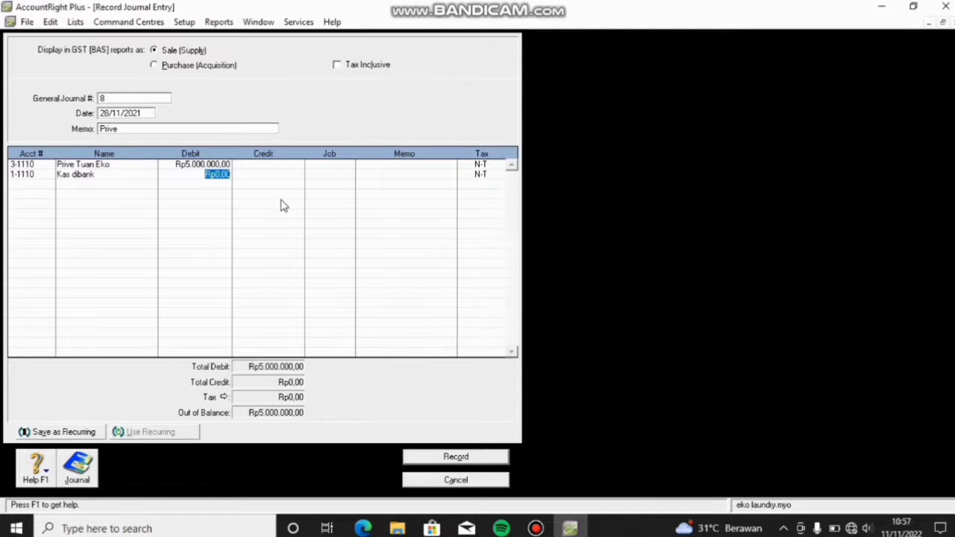
{"action": "left_click", "coordinate": [282, 174]}
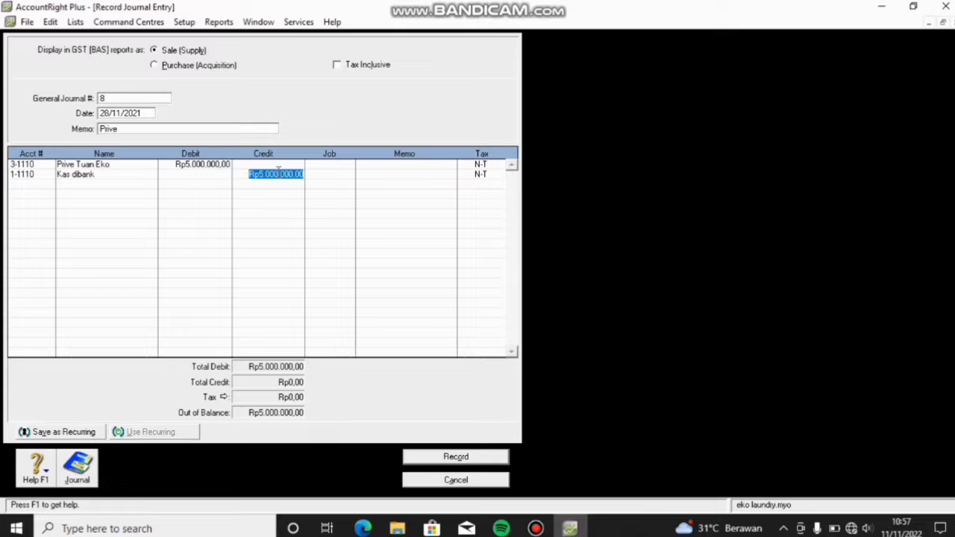
{"action": "left_click", "coordinate": [438, 457]}
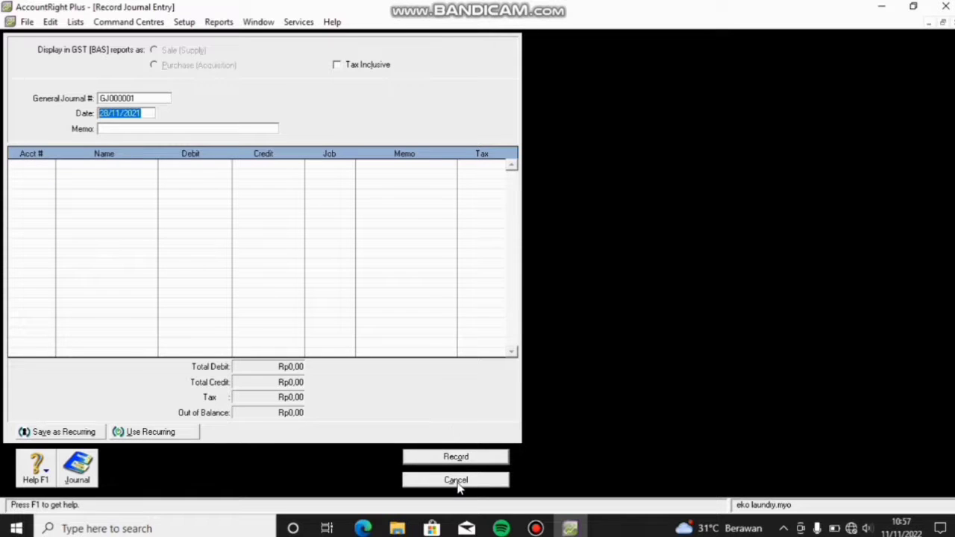
Step: Display the General Journal report from 01/11/2021, review it down to the Rp182.150.000 total, and close it
{"action": "left_click", "coordinate": [460, 481]}
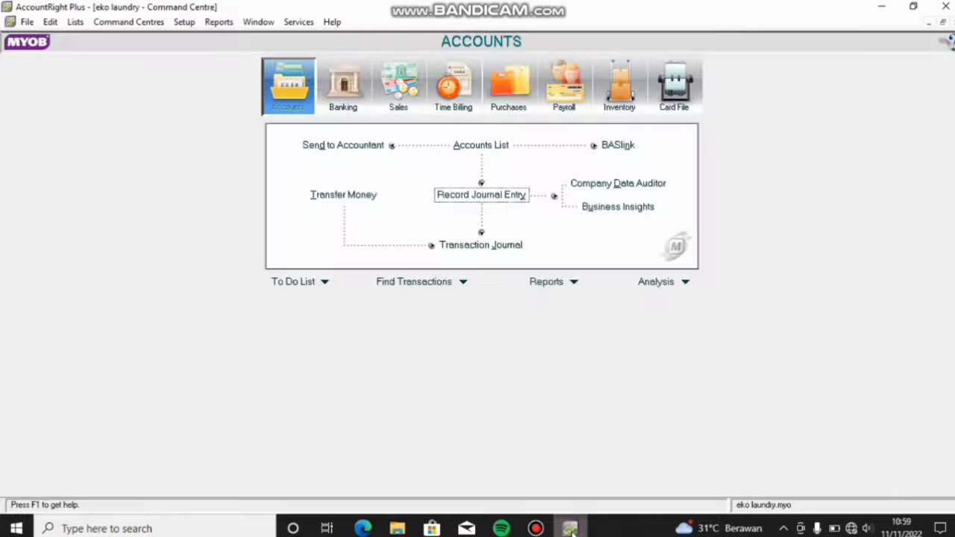
{"action": "left_click", "coordinate": [549, 281]}
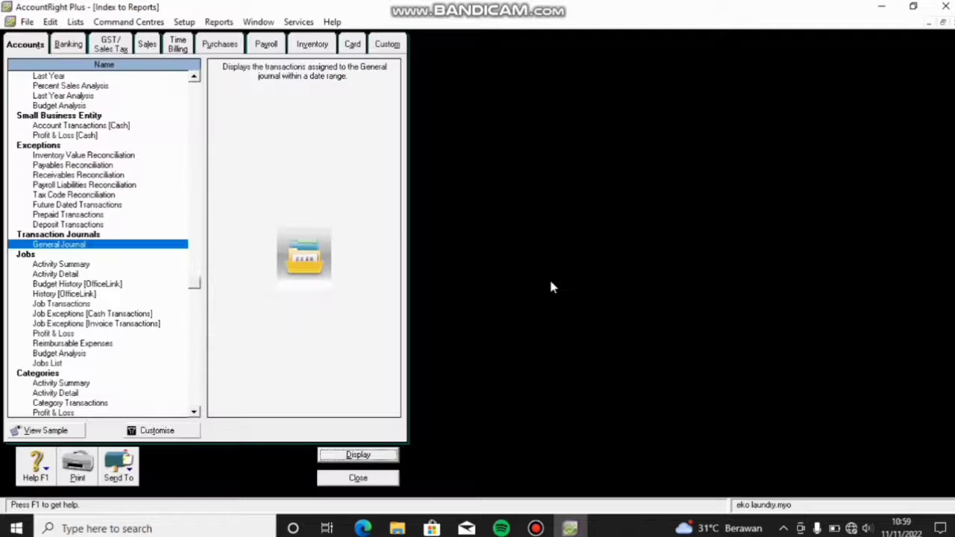
{"action": "double_click", "coordinate": [89, 247]}
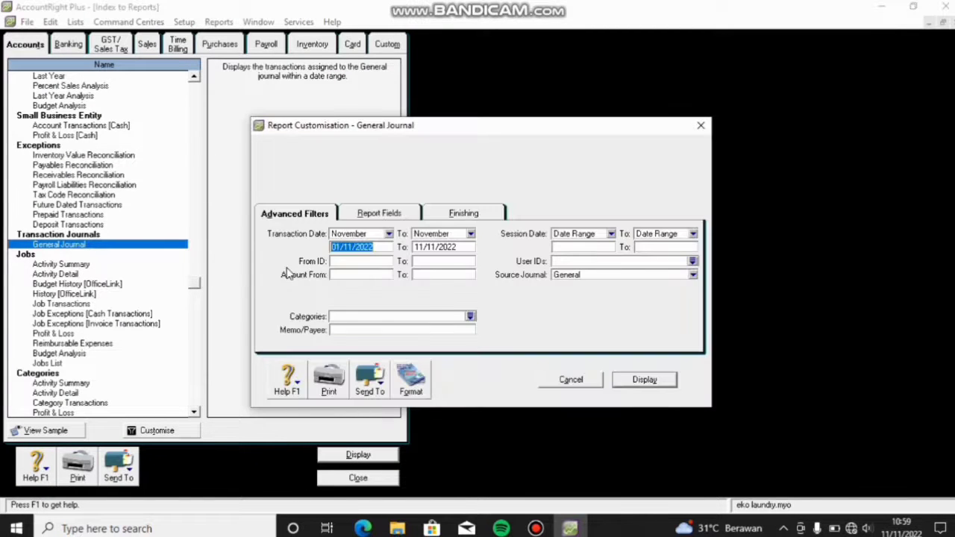
{"action": "left_click", "coordinate": [385, 250]}
{"action": "key", "text": "Return"}
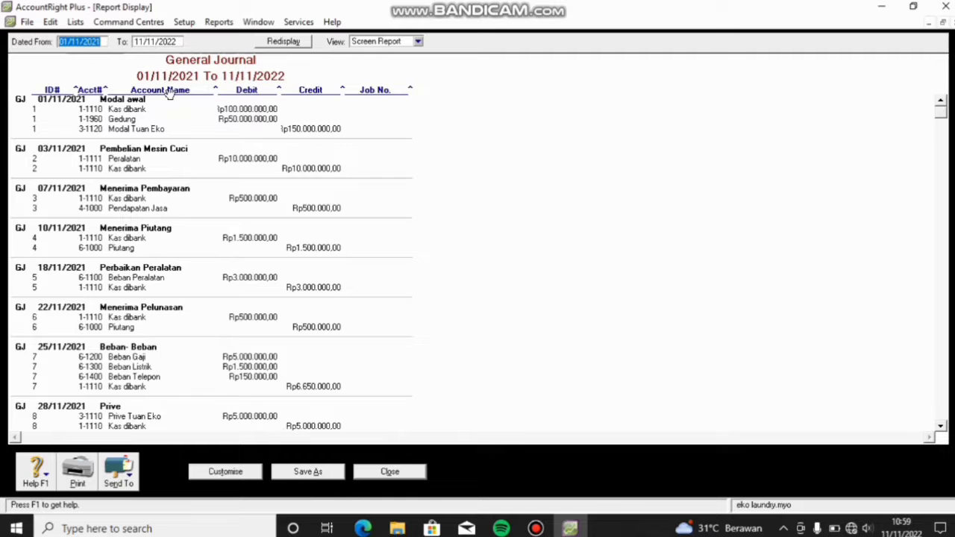
{"action": "scroll", "coordinate": [252, 81], "scroll_direction": "down", "scroll_amount": 1}
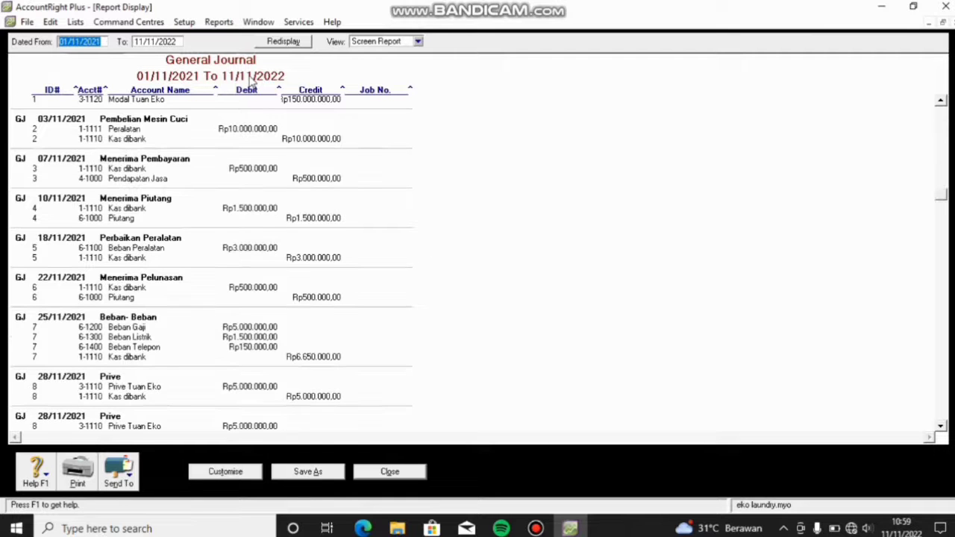
{"action": "scroll", "coordinate": [251, 80], "scroll_direction": "down", "scroll_amount": 2}
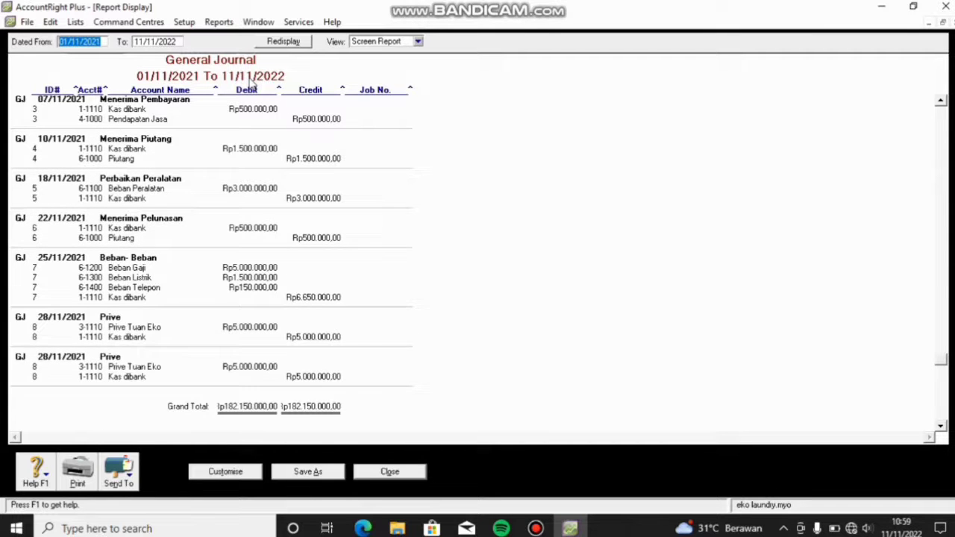
{"action": "scroll", "coordinate": [251, 84], "scroll_direction": "down", "scroll_amount": 1}
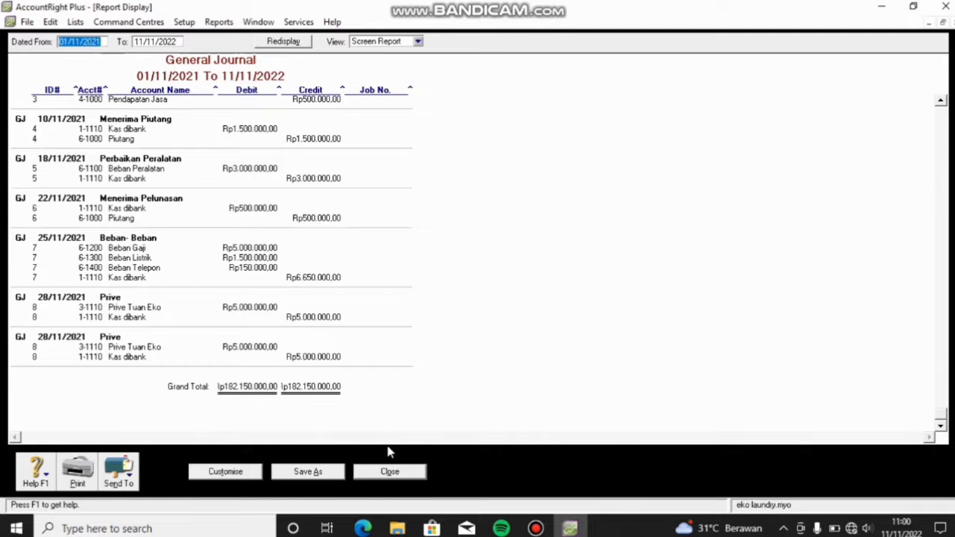
{"action": "left_click", "coordinate": [392, 471]}
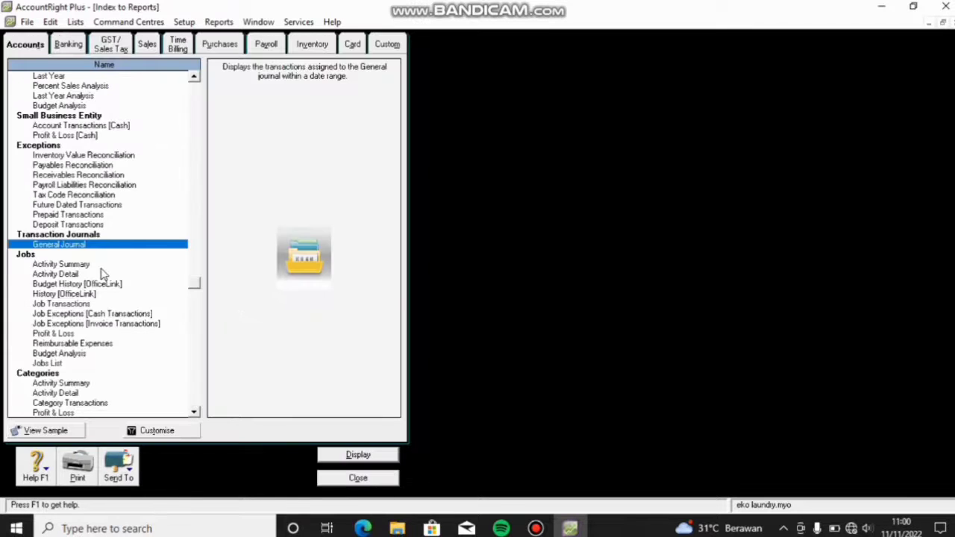
Step: Display the November 2021 Trial Balance, confirm both sides total Rp152.500.000, and close it
{"action": "scroll", "coordinate": [102, 273], "scroll_direction": "up", "scroll_amount": 2}
{"action": "scroll", "coordinate": [103, 274], "scroll_direction": "up", "scroll_amount": 1}
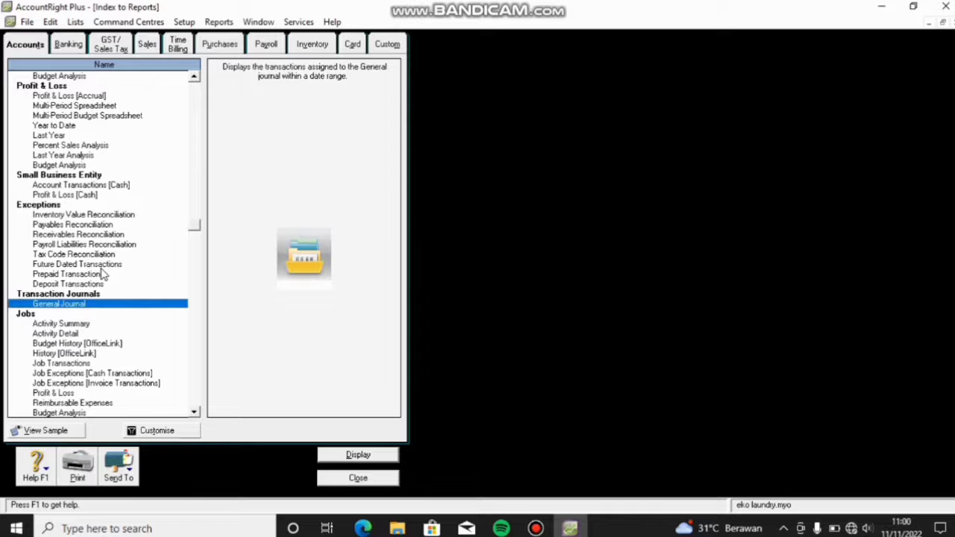
{"action": "scroll", "coordinate": [103, 275], "scroll_direction": "up", "scroll_amount": 2}
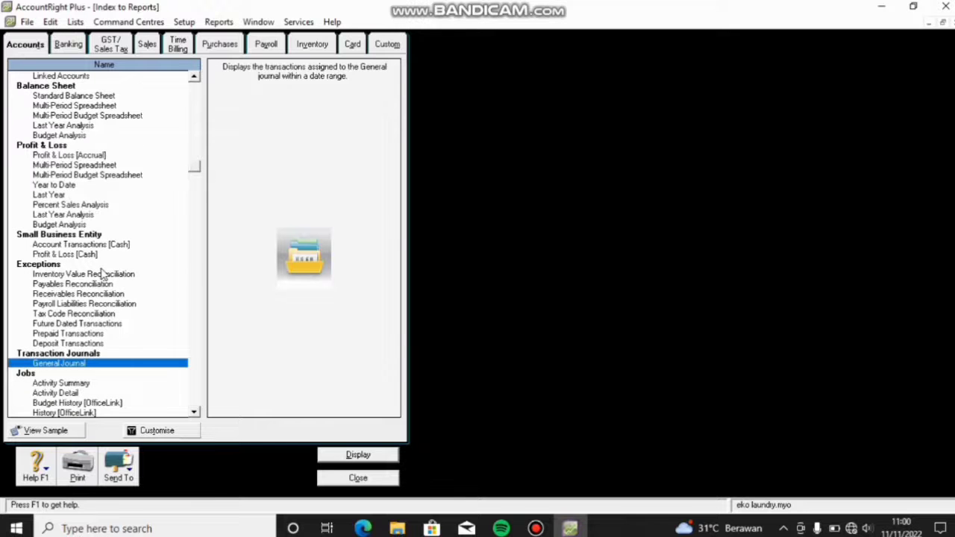
{"action": "scroll", "coordinate": [103, 275], "scroll_direction": "up", "scroll_amount": 3}
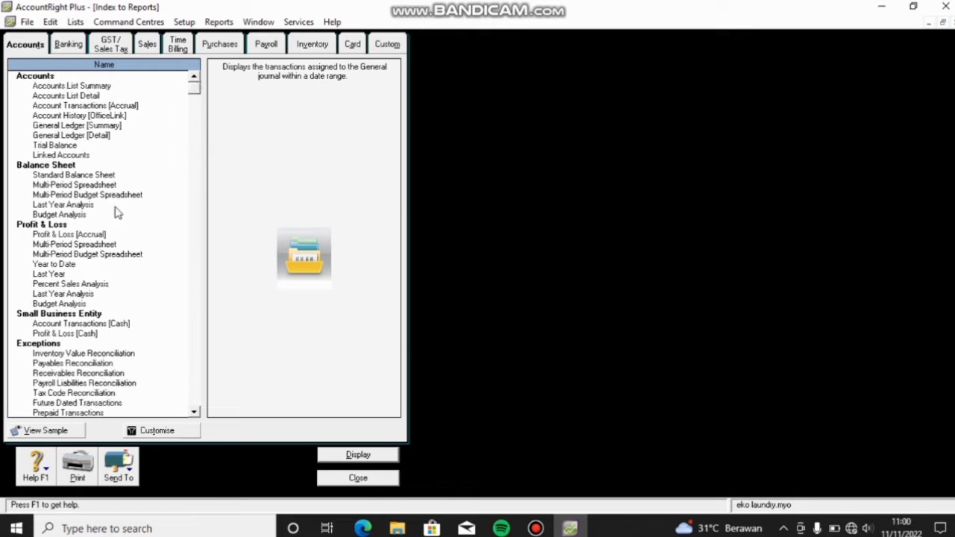
{"action": "double_click", "coordinate": [70, 146]}
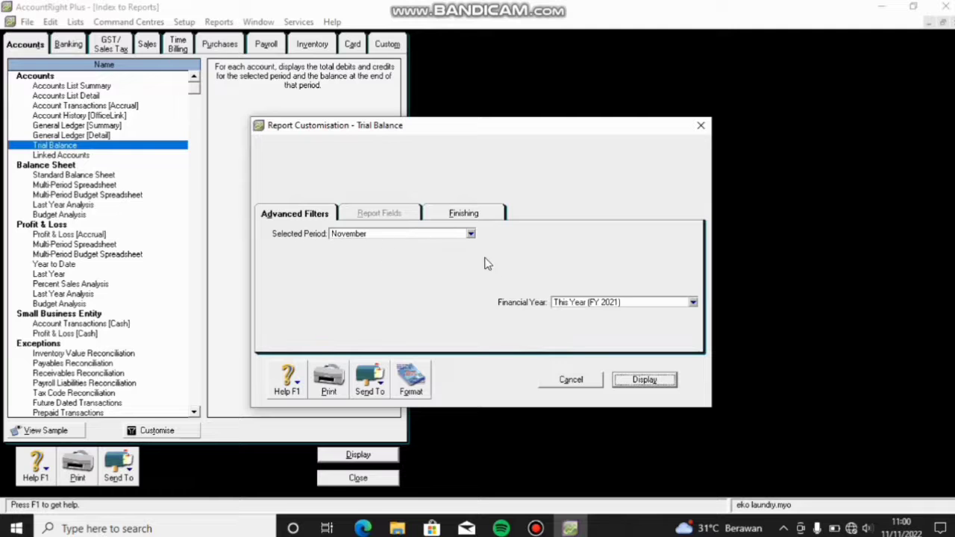
{"action": "left_click", "coordinate": [645, 382]}
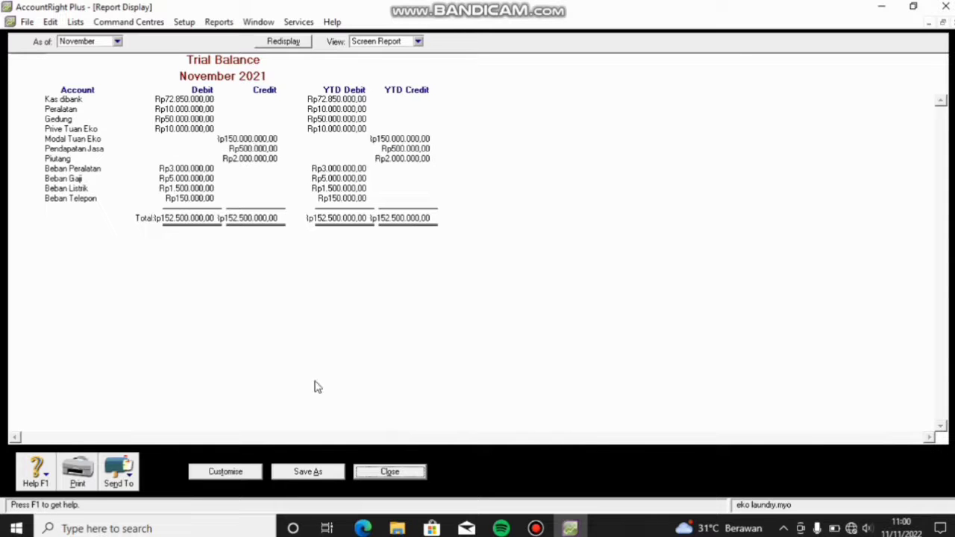
{"action": "left_click", "coordinate": [410, 474]}
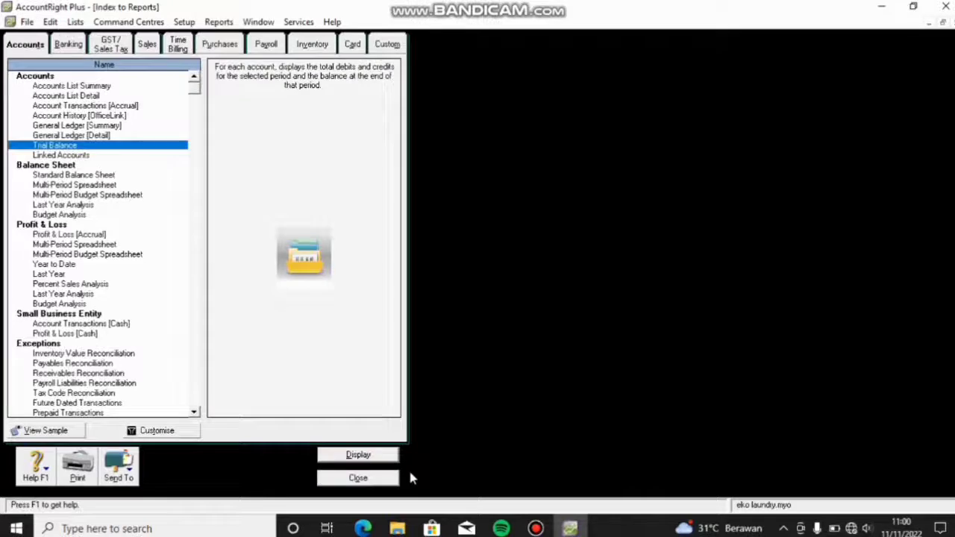